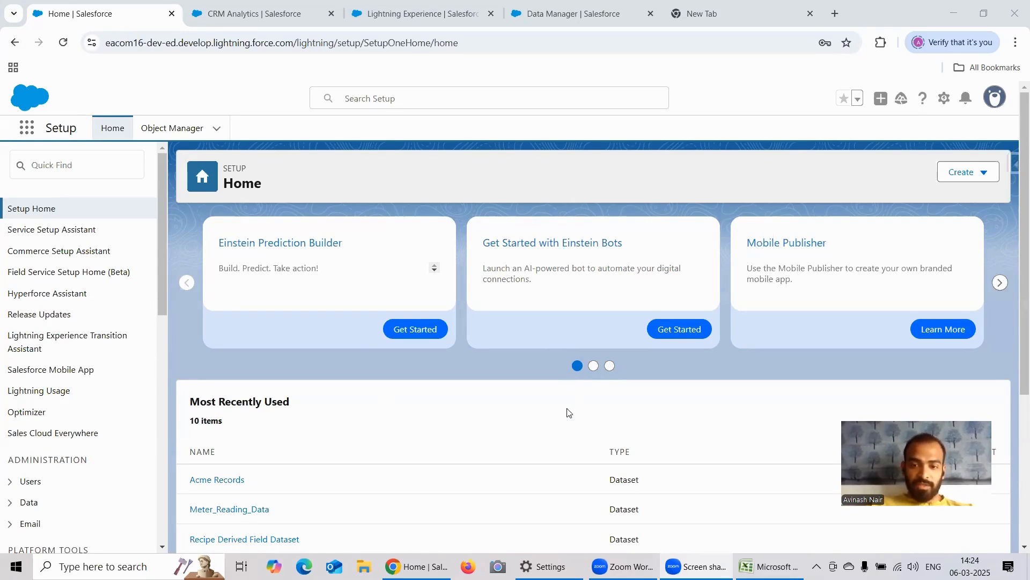
# - Switch to the Customer Dataset workbook in Excel and examine its column headers from Customer Name to Tertiary Number
pyautogui.click(767, 567)
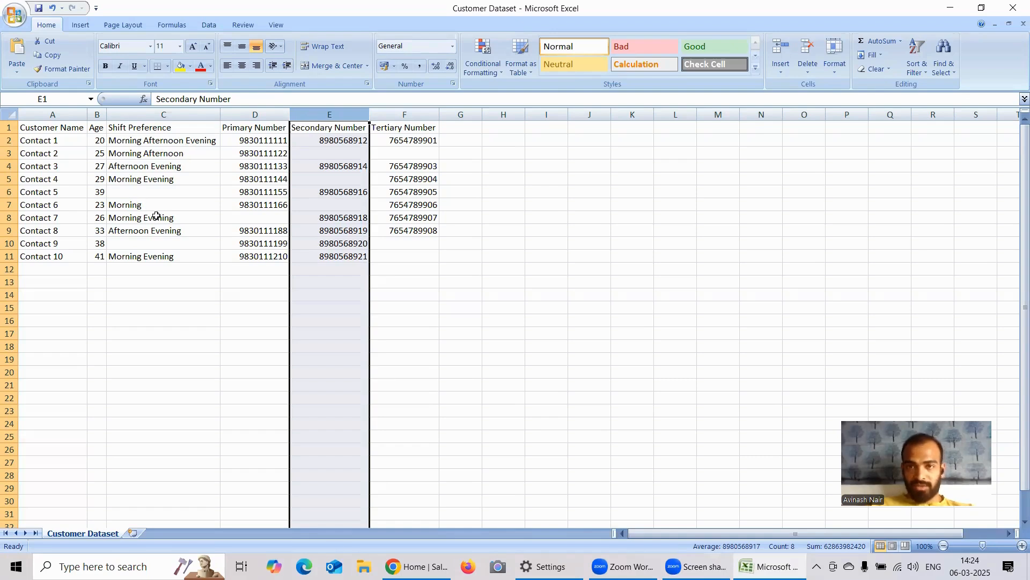
pyautogui.click(172, 298)
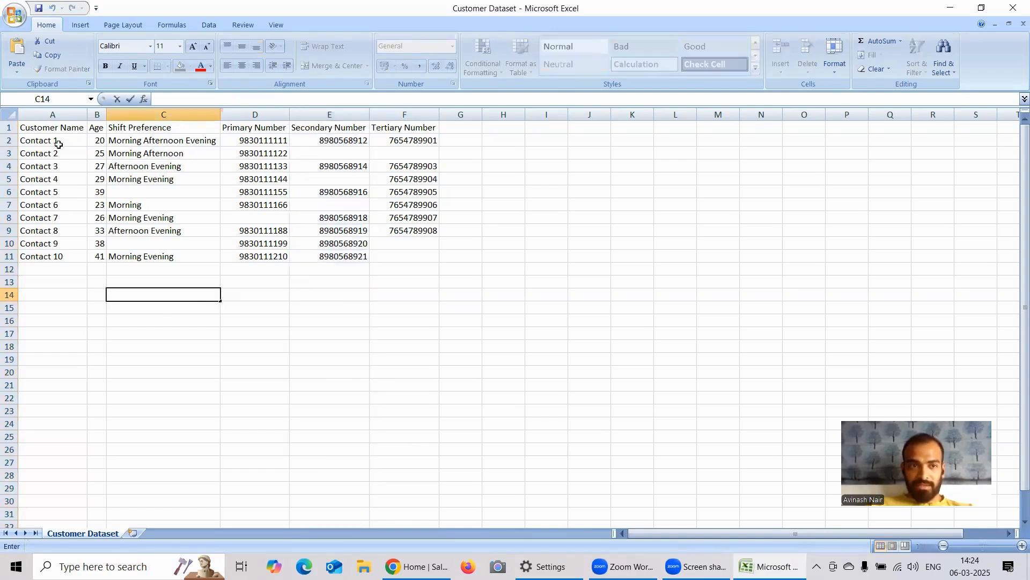
pyautogui.click(52, 129)
pyautogui.click(98, 130)
pyautogui.doubleClick(138, 130)
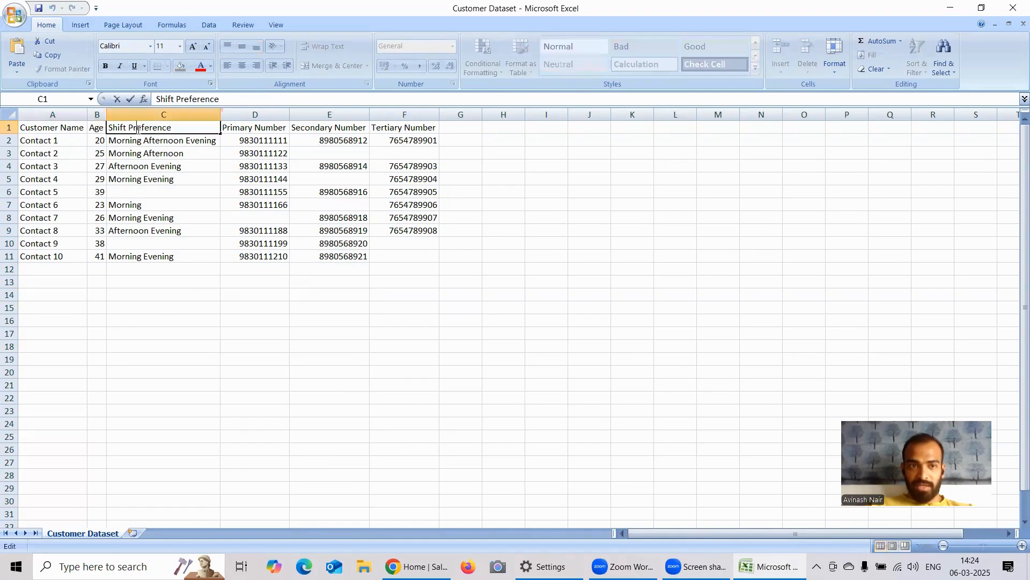
pyautogui.doubleClick(255, 128)
pyautogui.doubleClick(328, 129)
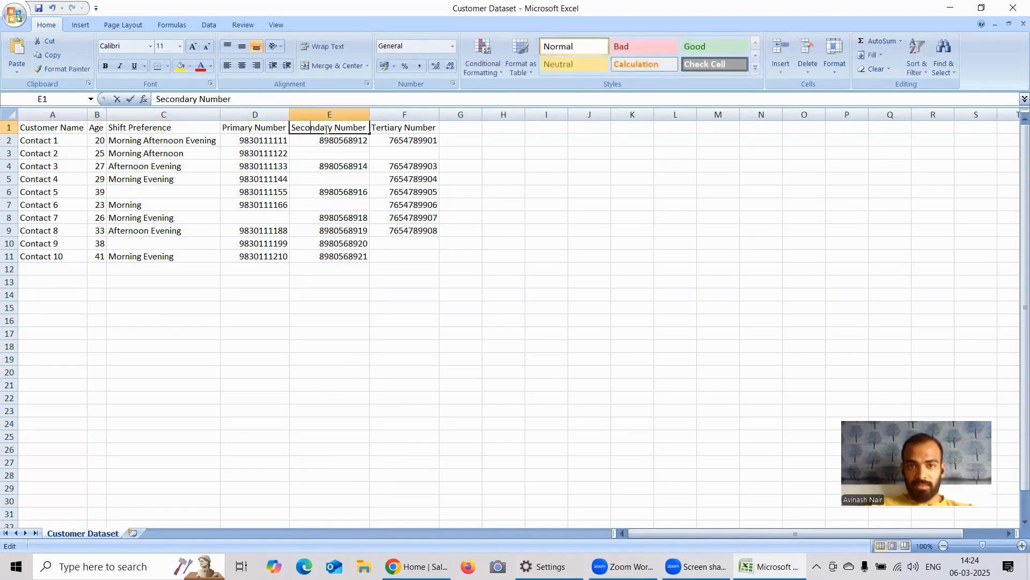
pyautogui.doubleClick(390, 127)
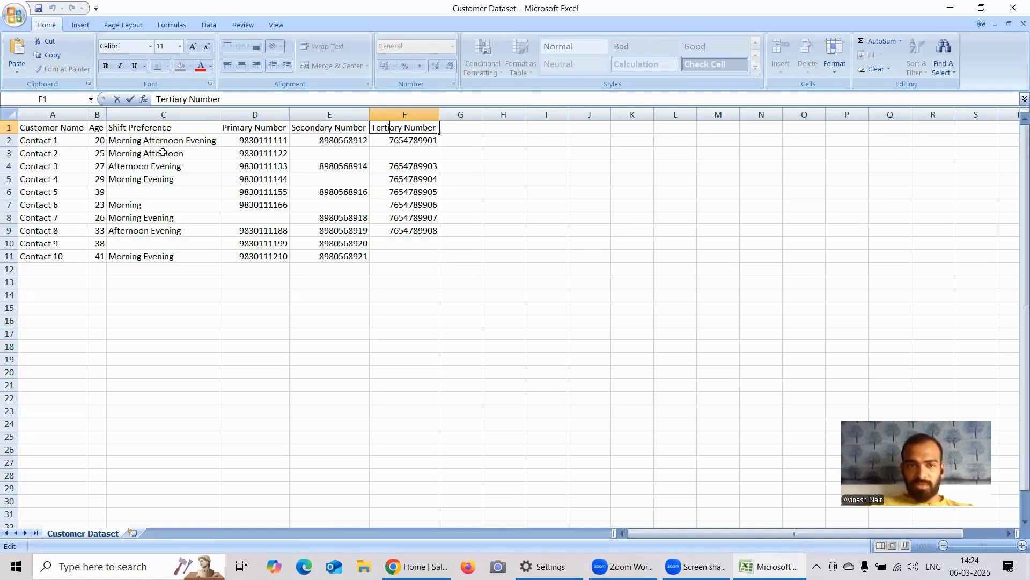
# - Examine the Shift Preference column, checking the empty cells for Contact 5 and Contact 9 and the multi-value entry for Contact 1
pyautogui.click(134, 191)
pyautogui.click(151, 244)
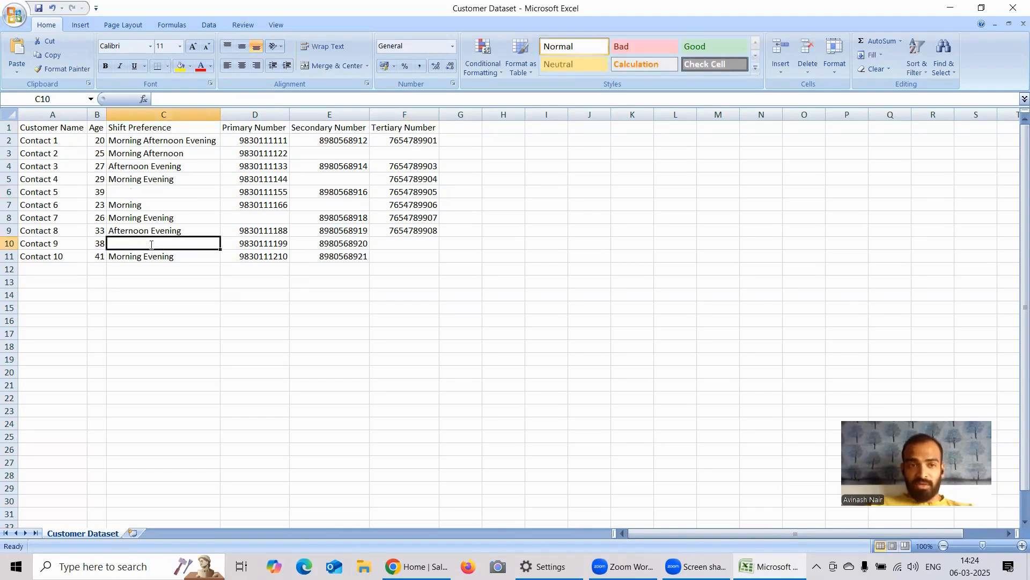
pyautogui.doubleClick(152, 244)
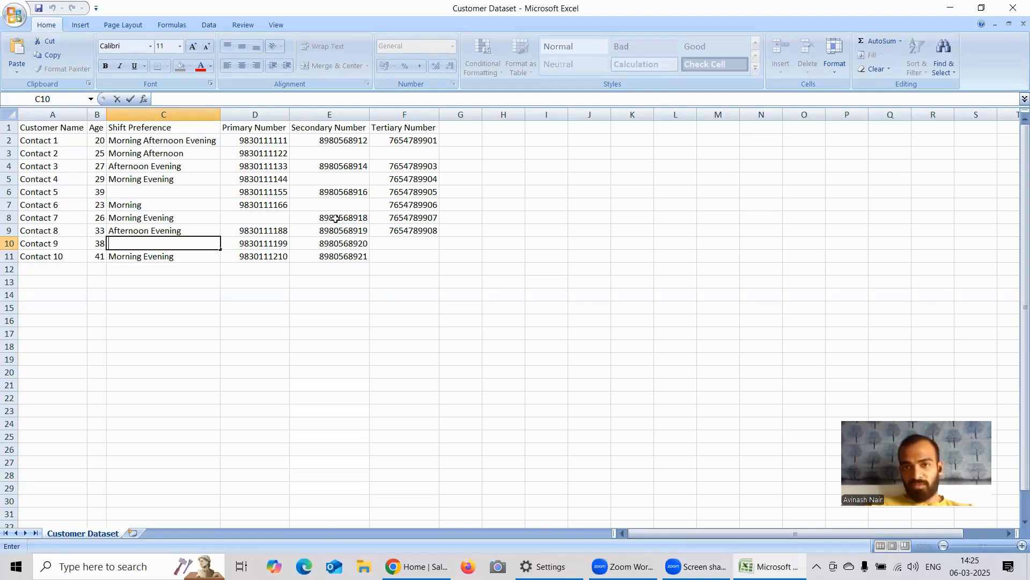
pyautogui.click(175, 116)
pyautogui.click(138, 143)
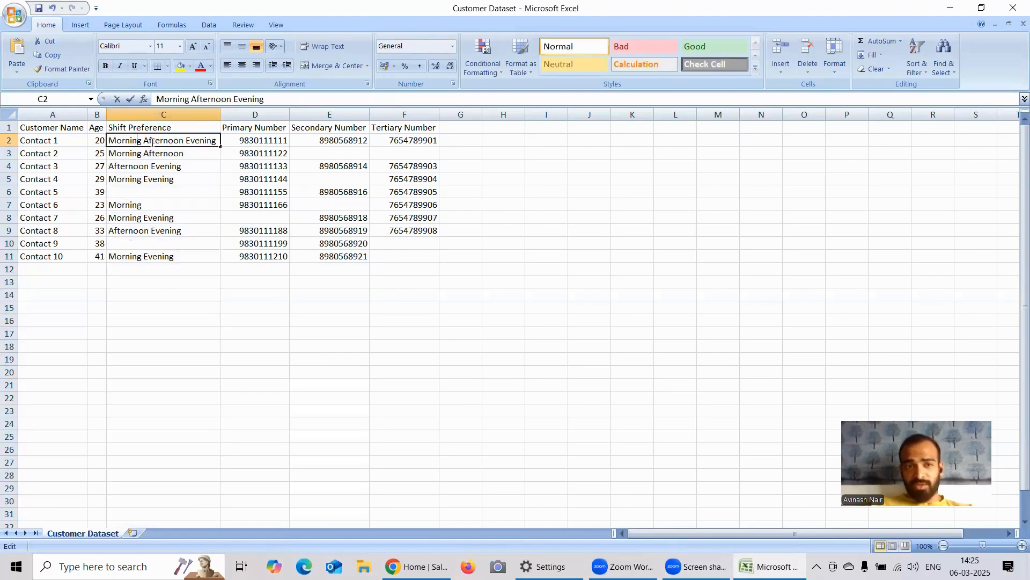
pyautogui.doubleClick(168, 143)
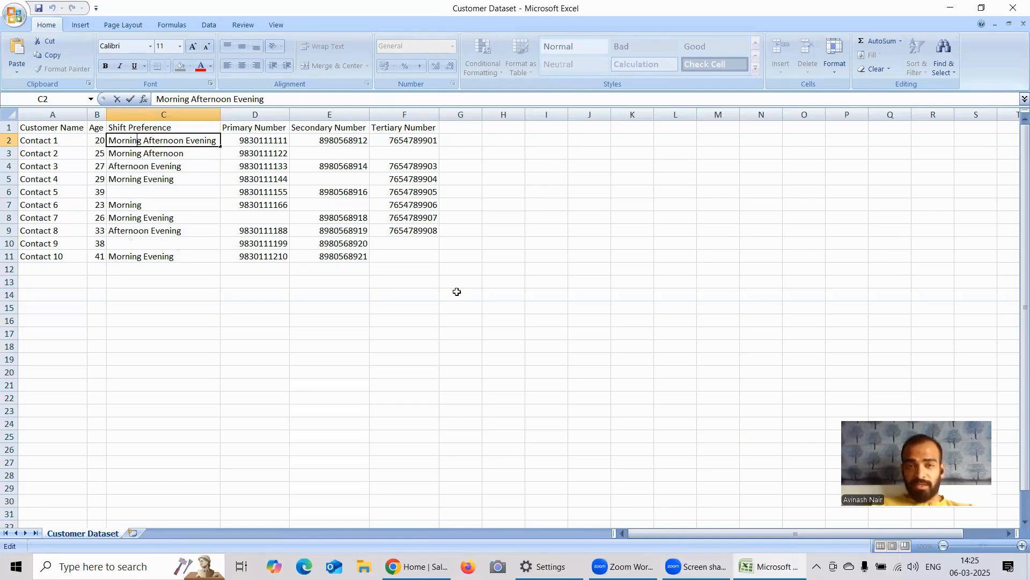
# - Switch to CRM Analytics in Chrome and start a new dataset with a CSV file as its source
pyautogui.moveTo(416, 566)
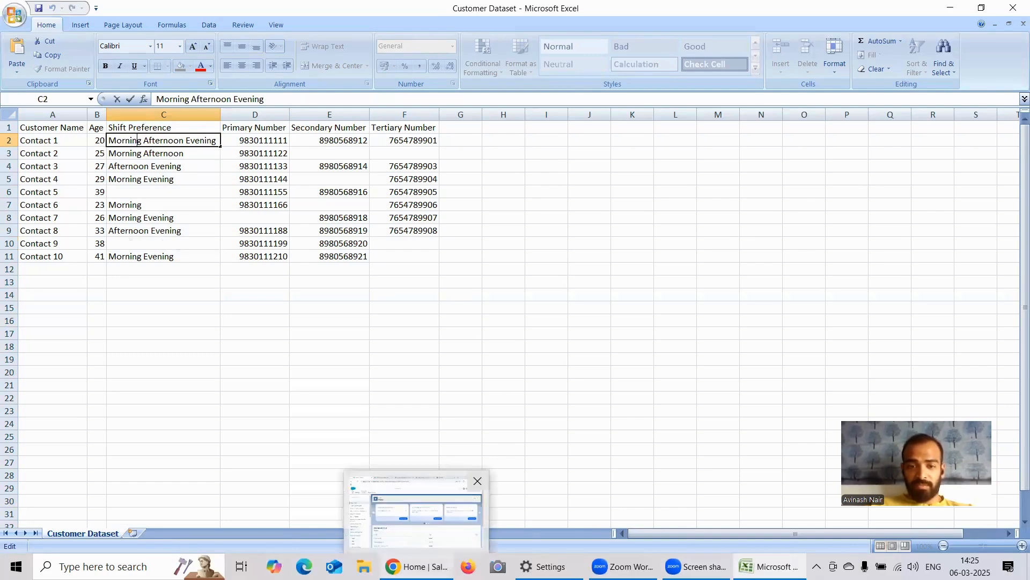
pyautogui.click(416, 513)
pyautogui.click(255, 13)
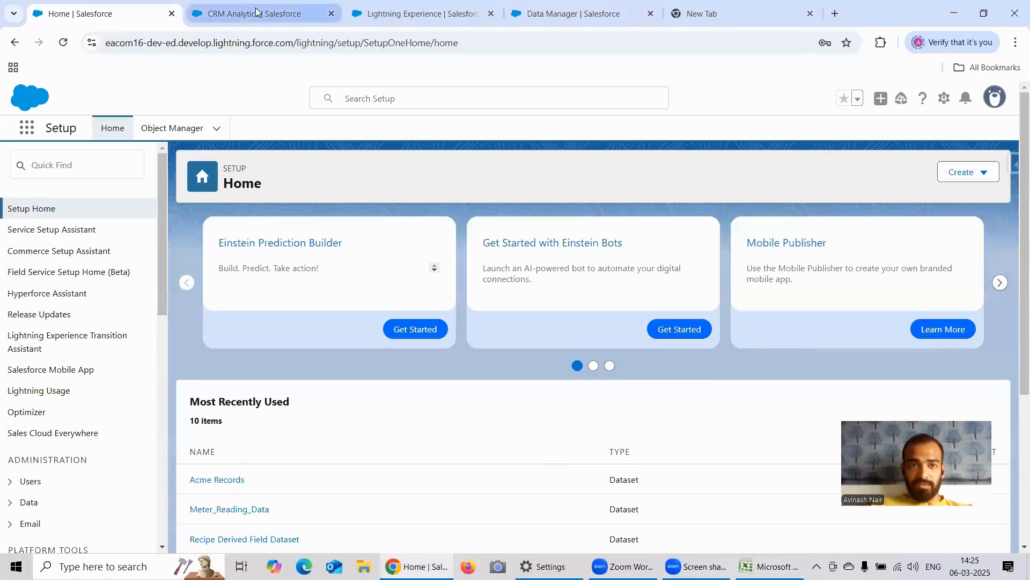
pyautogui.click(985, 169)
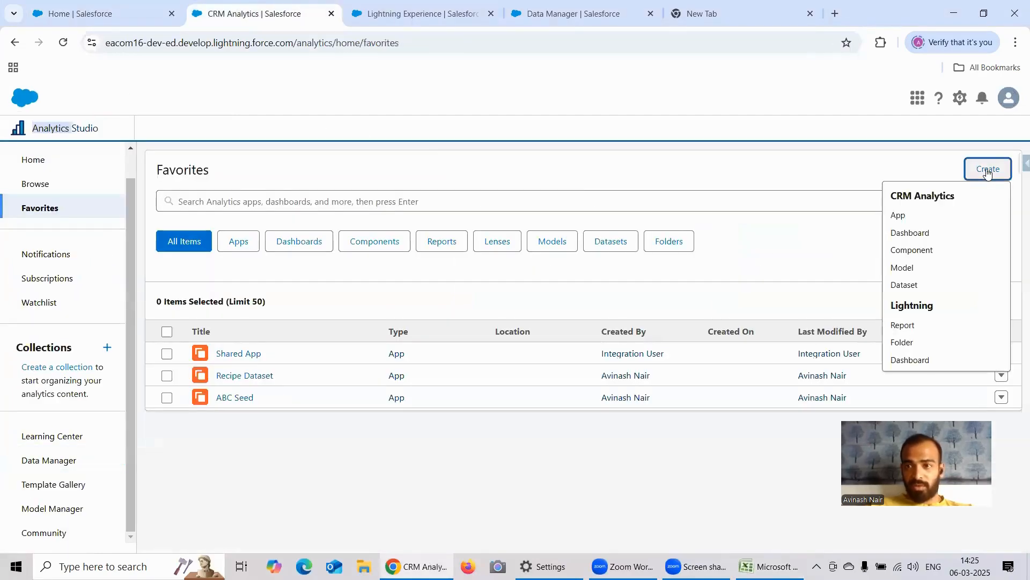
pyautogui.click(913, 284)
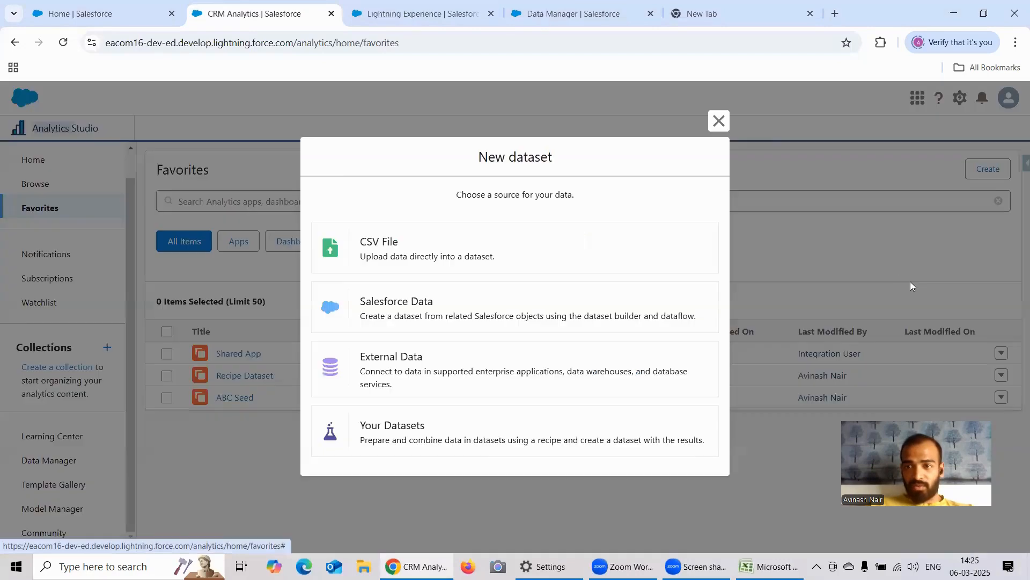
pyautogui.click(467, 250)
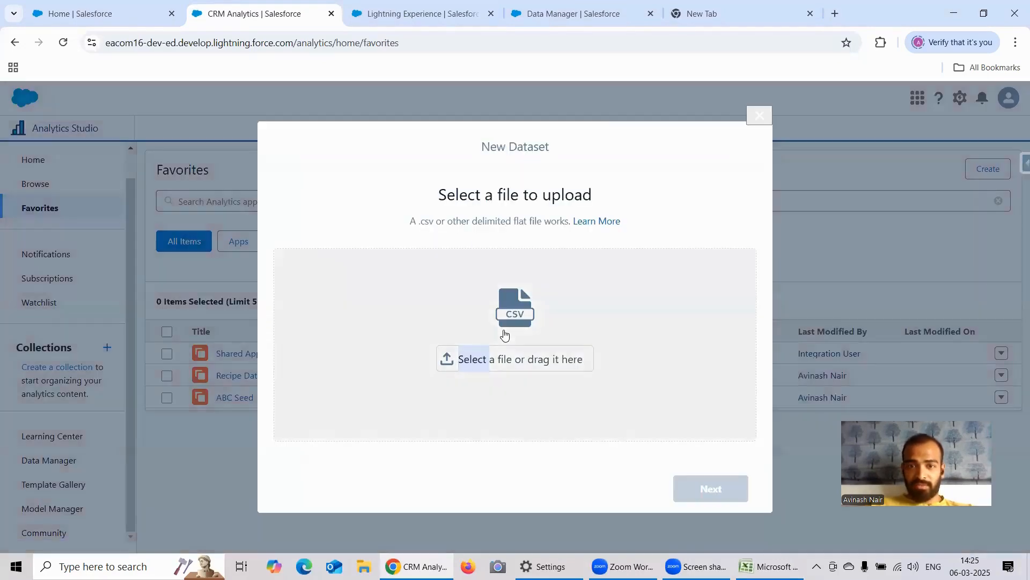
# - Choose the Customer Dataset file from the Notes And References folder for upload and continue to the dataset's name and app settings
pyautogui.click(505, 355)
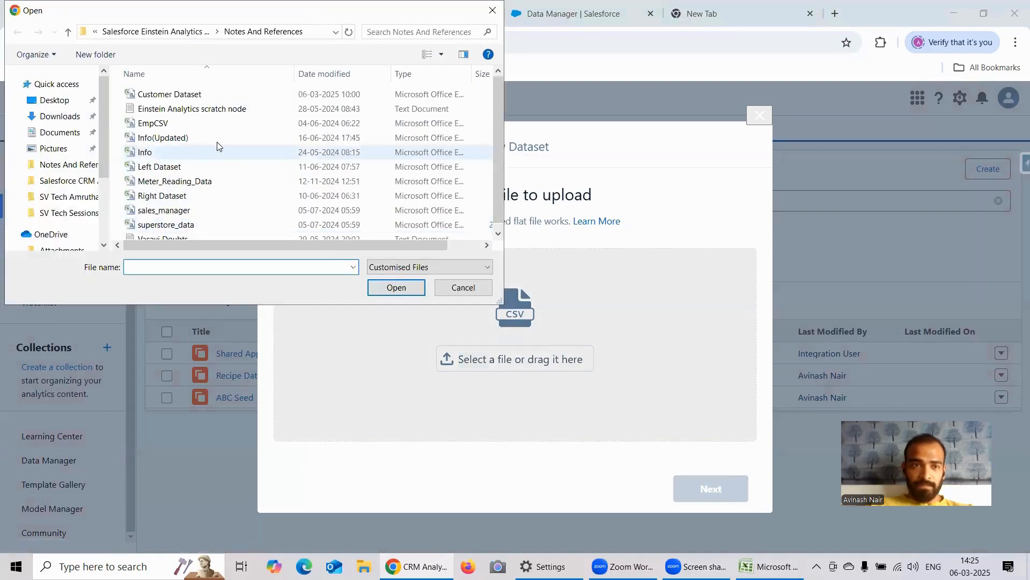
pyautogui.click(193, 95)
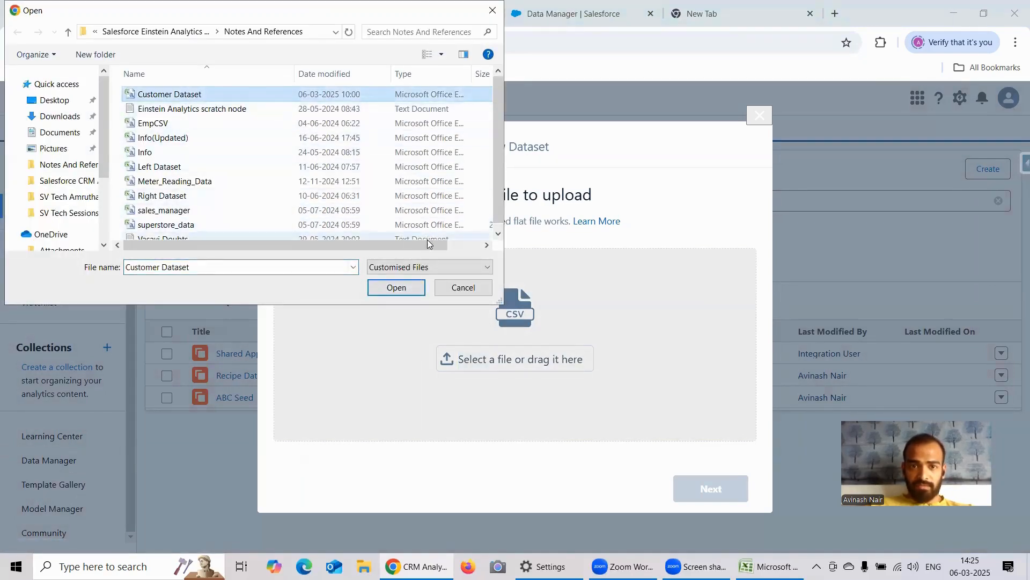
pyautogui.moveTo(427, 239); pyautogui.dragTo(471, 240)
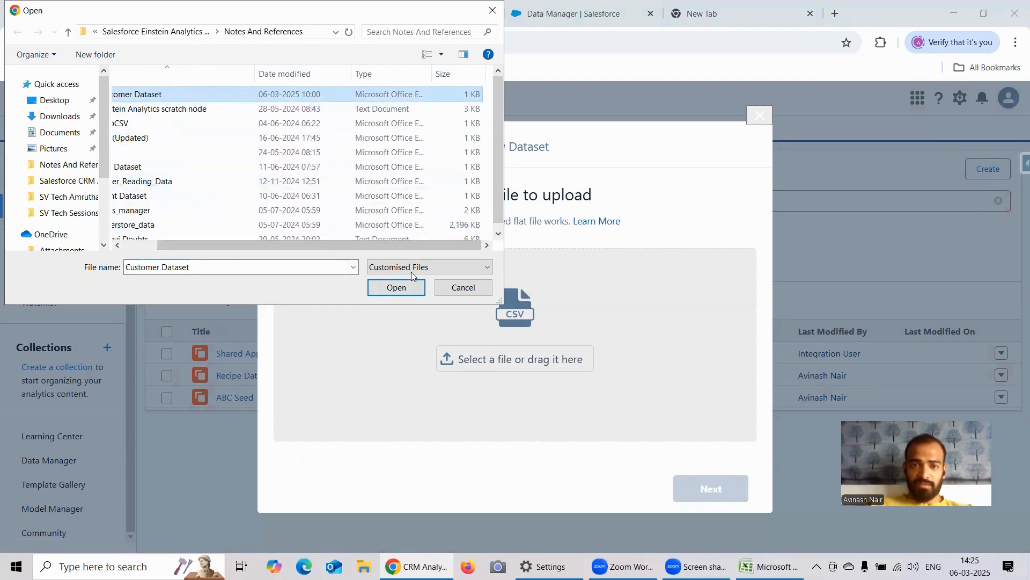
pyautogui.click(397, 287)
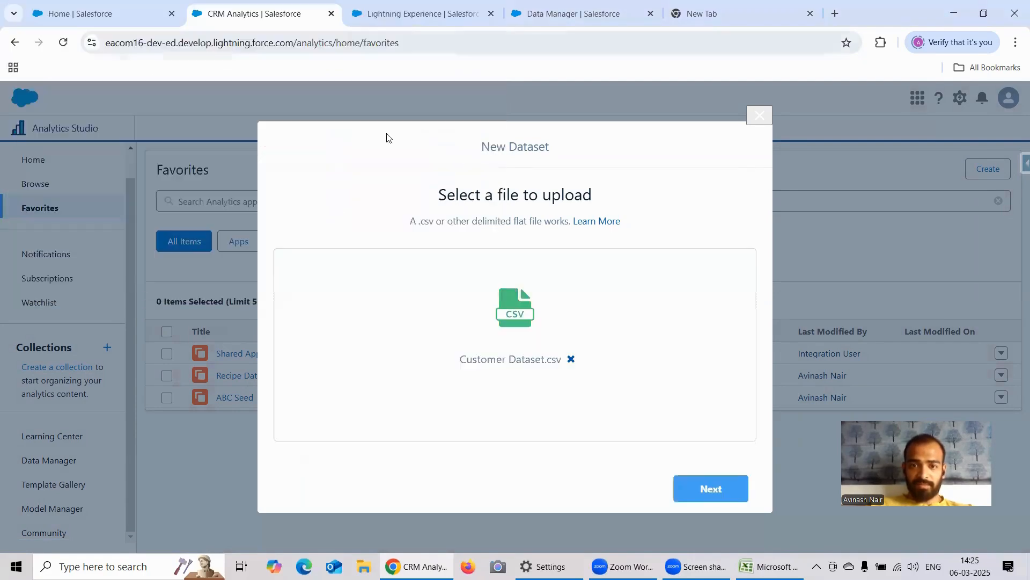
pyautogui.click(693, 478)
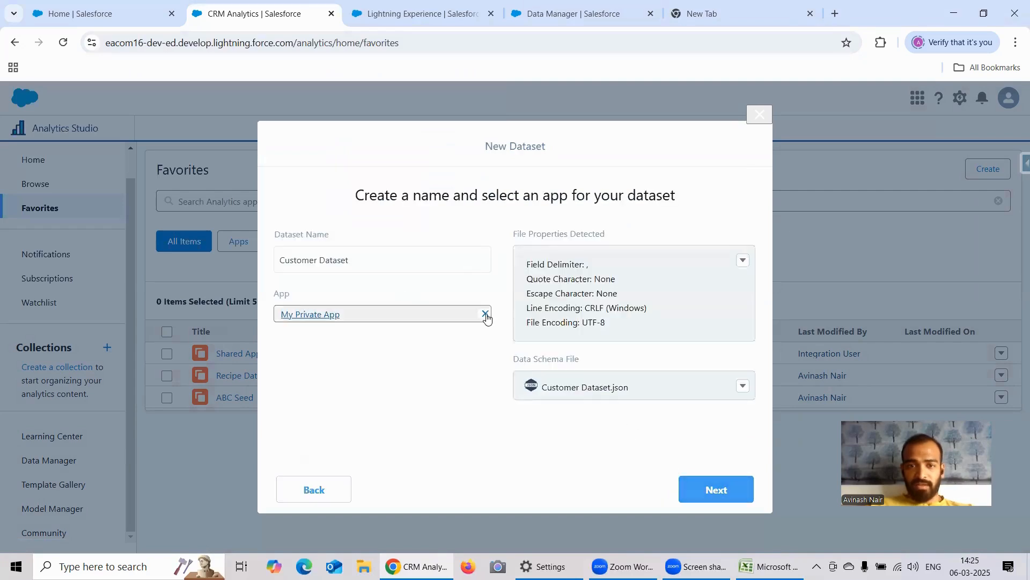
# - Replace the dataset's app with Recipe Dataset and continue to the field attributes
pyautogui.click(485, 313)
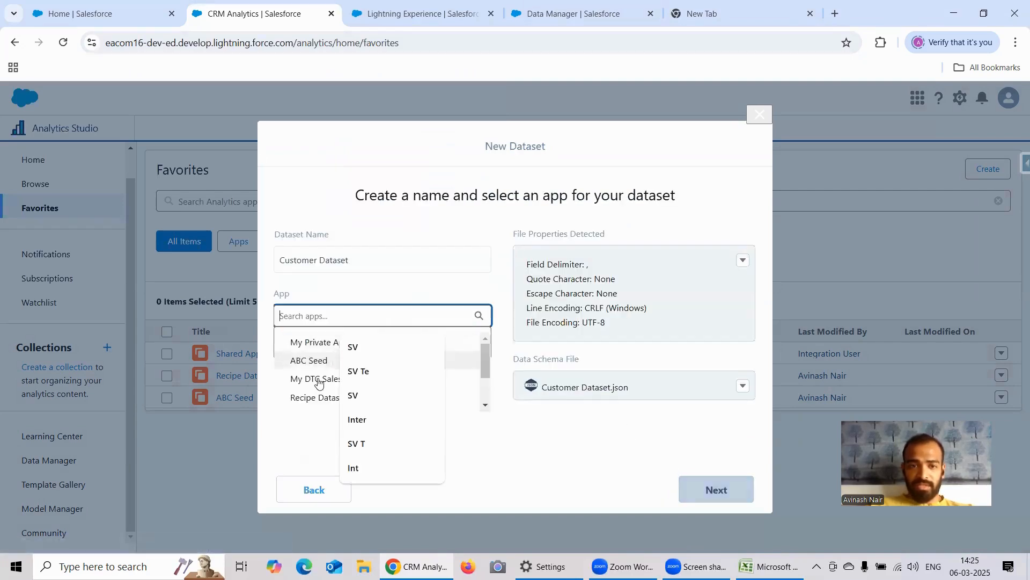
pyautogui.click(321, 397)
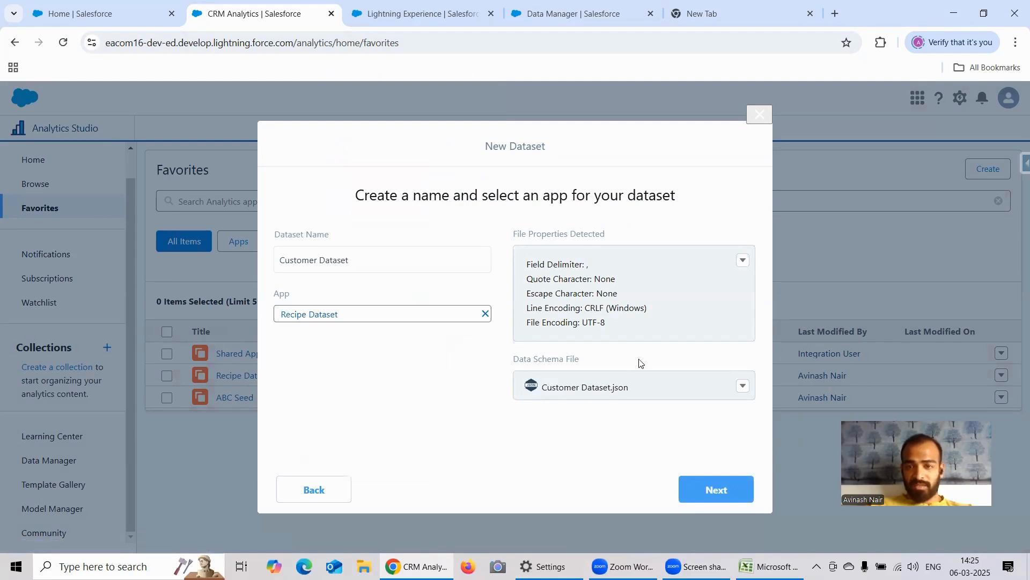
pyautogui.click(716, 489)
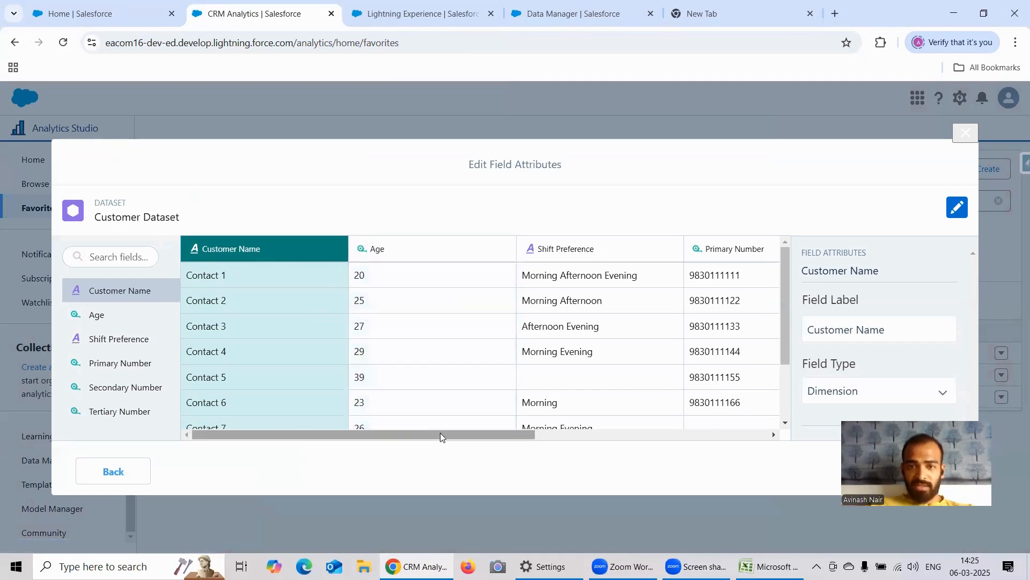
# - Change the Primary Number field's type to Dimension
pyautogui.moveTo(440, 434); pyautogui.dragTo(596, 429)
pyautogui.click(540, 358)
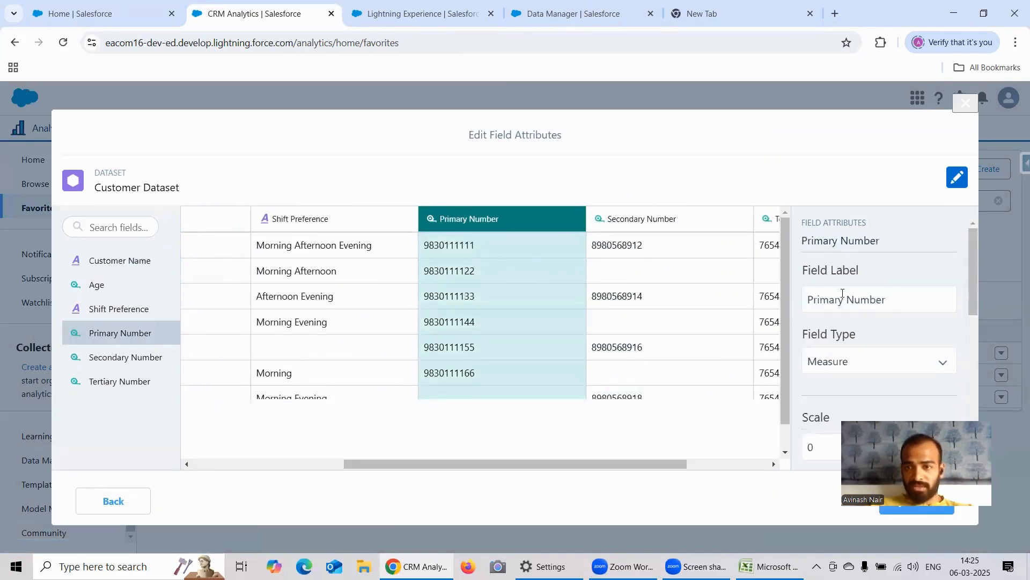
pyautogui.scroll(-3, 845, 320)
pyautogui.scroll(2, 852, 357)
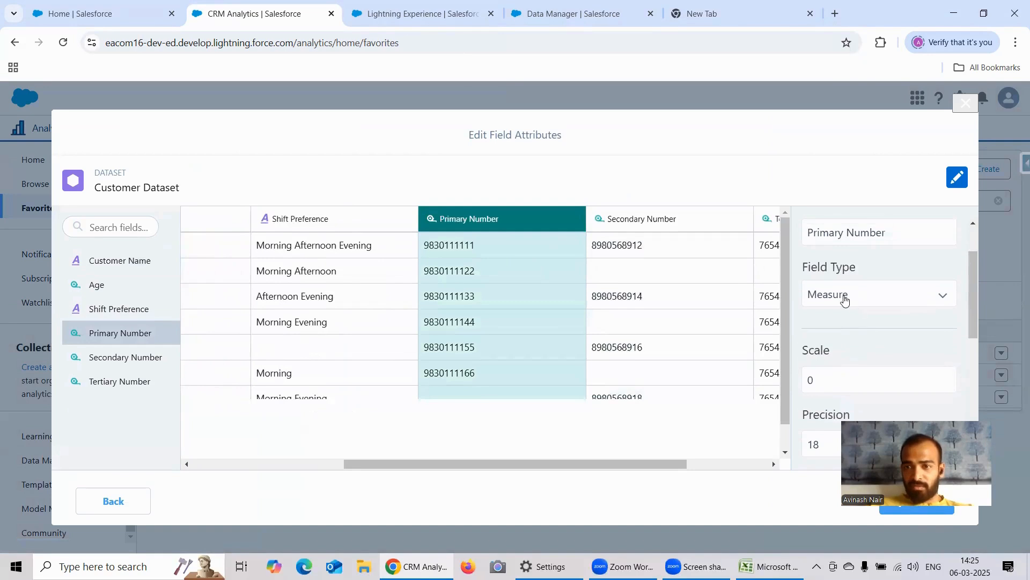
pyautogui.click(851, 298)
pyautogui.click(844, 359)
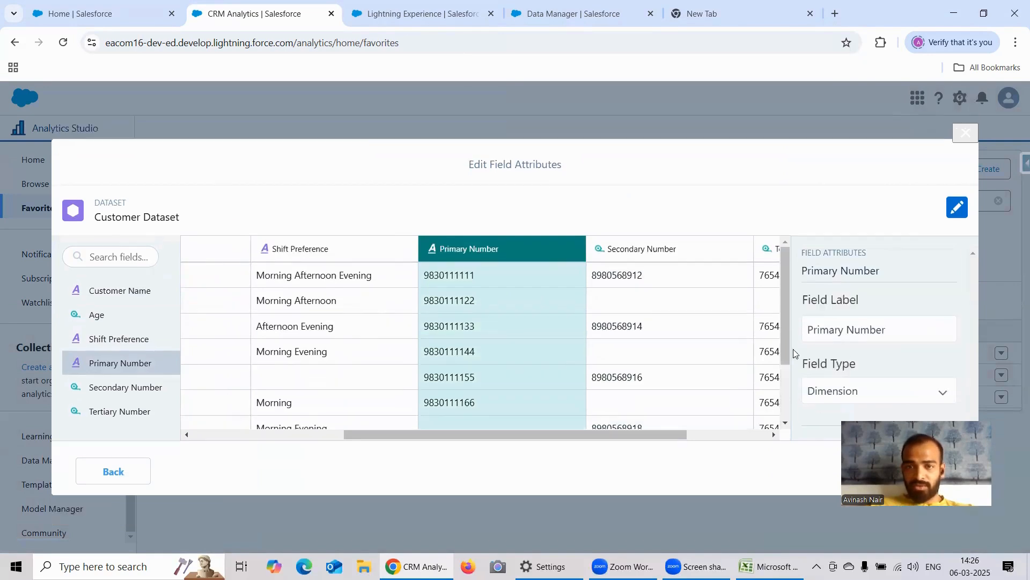
# - Change the Secondary Number field's type to Dimension
pyautogui.click(655, 254)
pyautogui.scroll(-2, 821, 279)
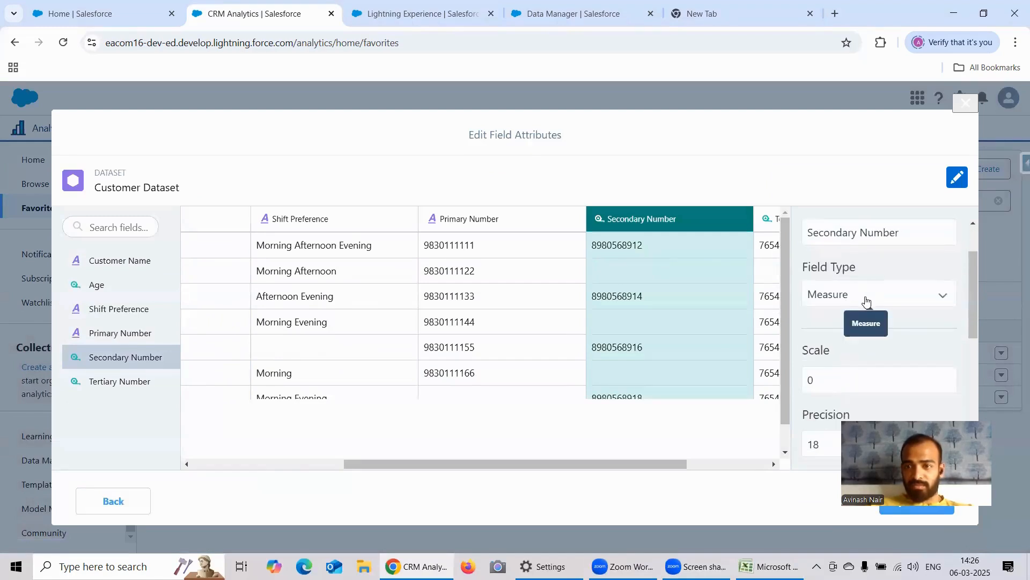
pyautogui.scroll(-1, 854, 293)
pyautogui.click(850, 236)
pyautogui.click(848, 293)
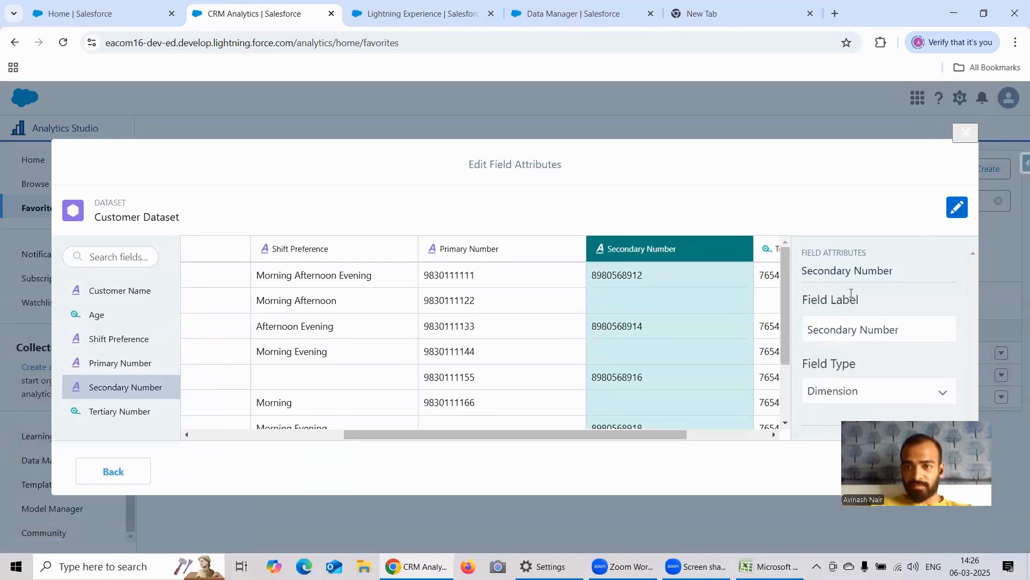
# - Change the Tertiary Number field's type to Dimension and upload the file to create the dataset
pyautogui.moveTo(638, 436); pyautogui.dragTo(719, 437)
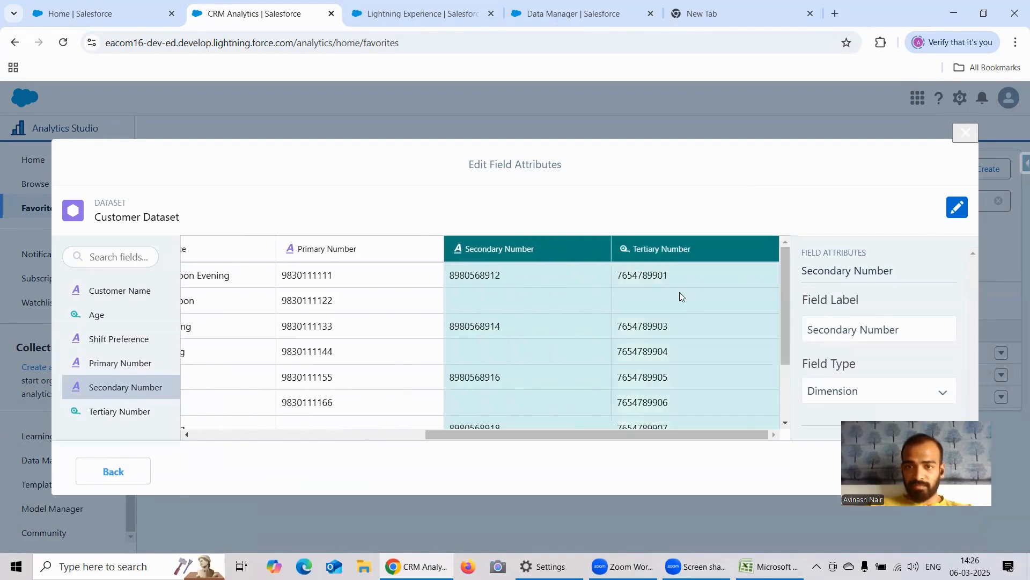
pyautogui.click(680, 245)
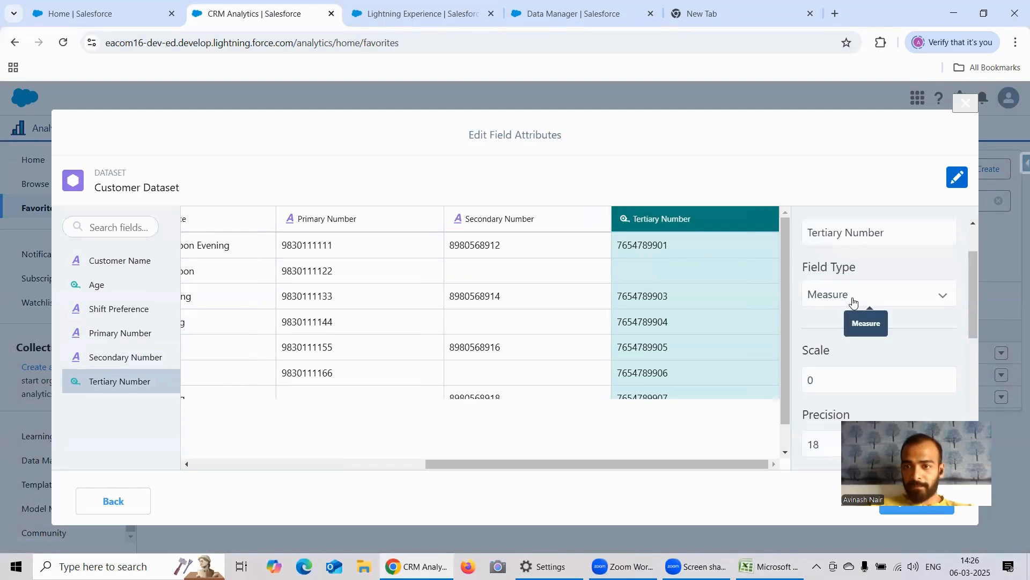
pyautogui.click(853, 301)
pyautogui.click(847, 358)
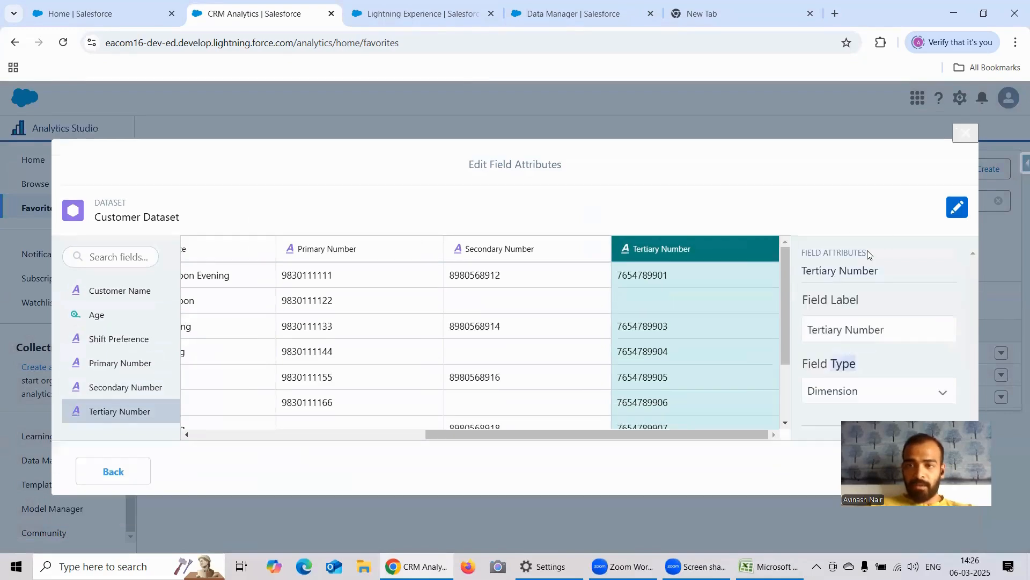
pyautogui.scroll(-1, 691, 334)
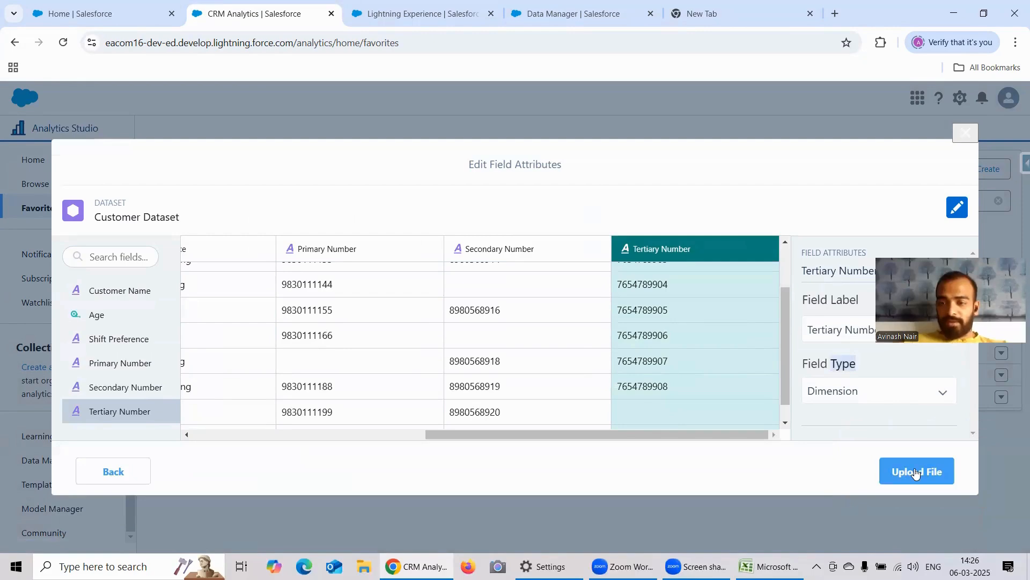
pyautogui.click(915, 472)
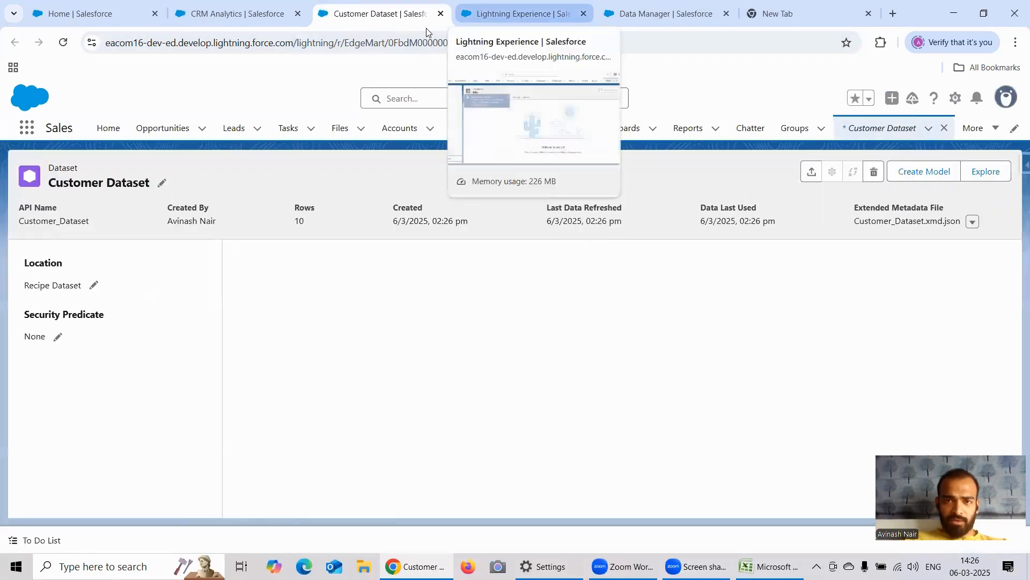
# - Go to the Dataflows & Recipes list in Data Manager and create a new recipe
pyautogui.click(515, 13)
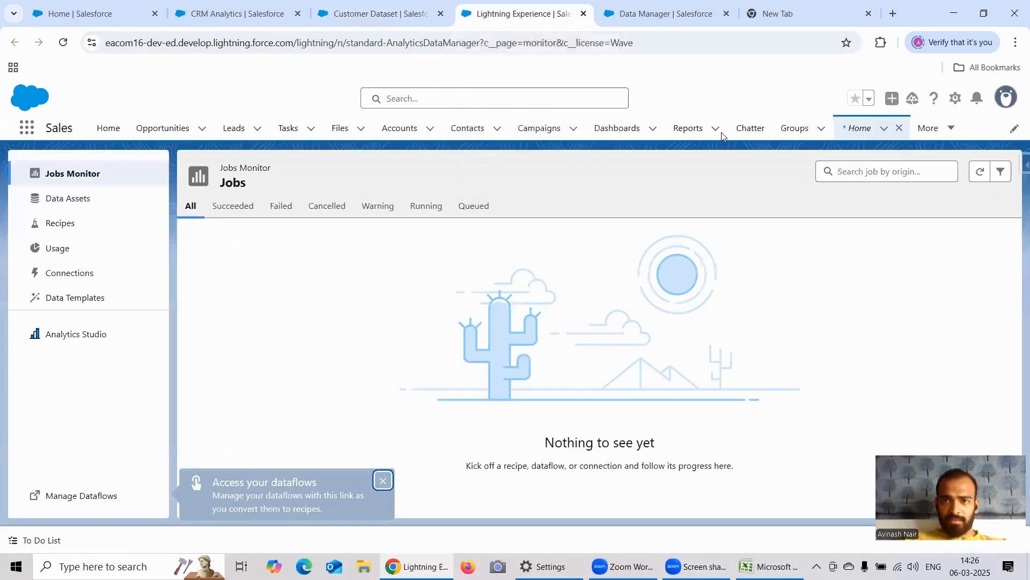
pyautogui.click(653, 15)
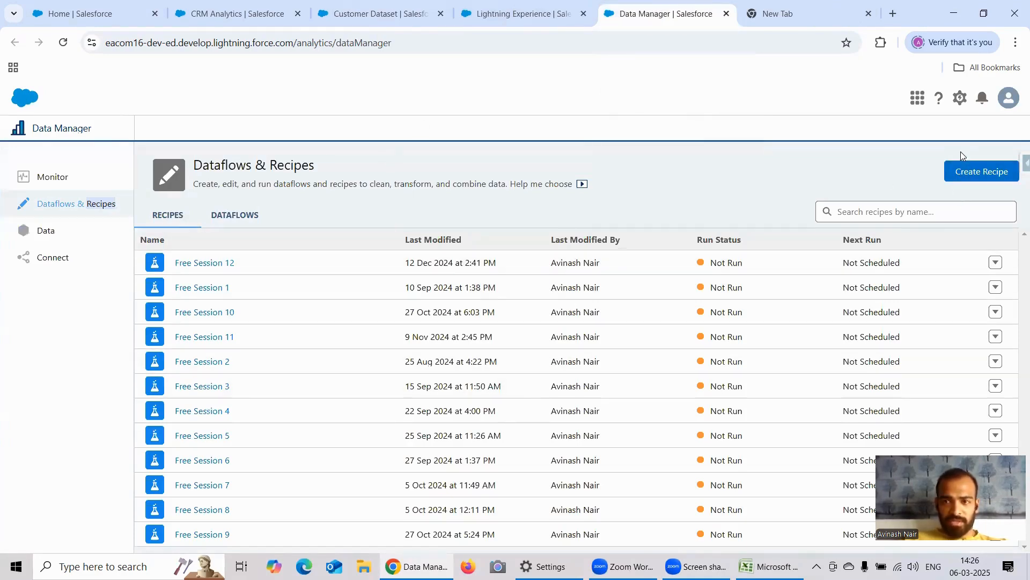
pyautogui.click(977, 171)
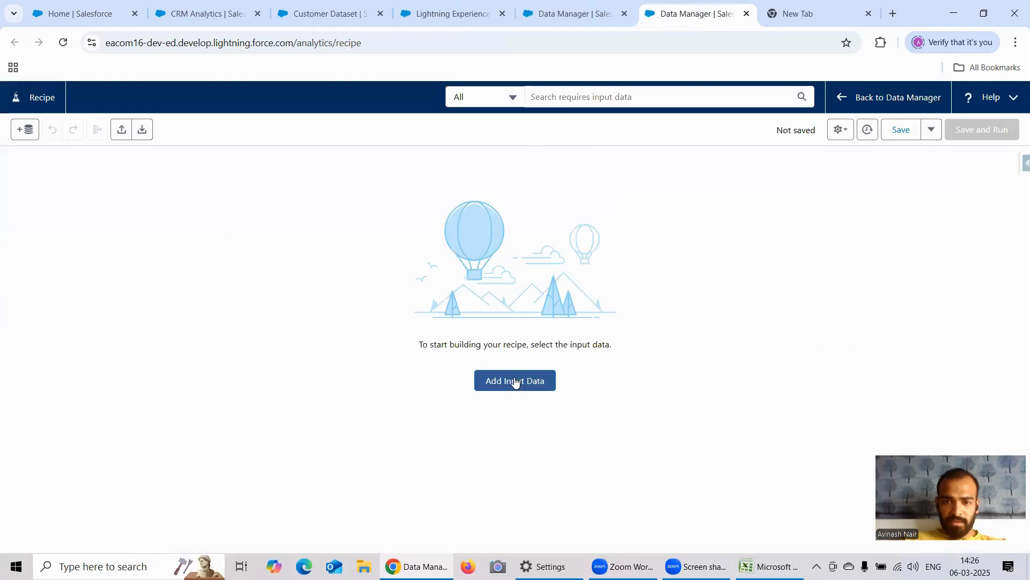
# - Add Customer Dataset as the recipe's input data and preview its rows
pyautogui.click(515, 379)
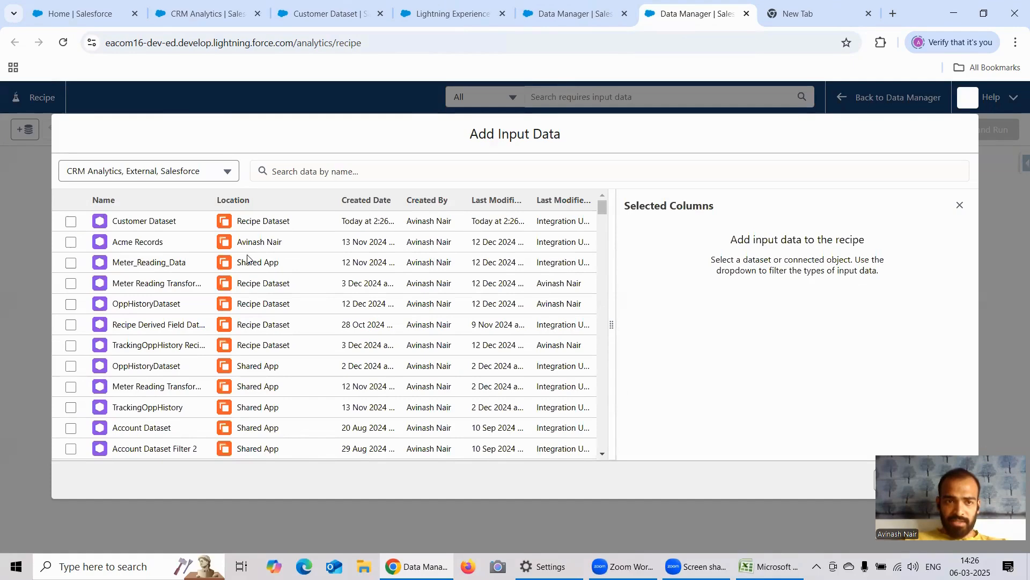
pyautogui.click(668, 446)
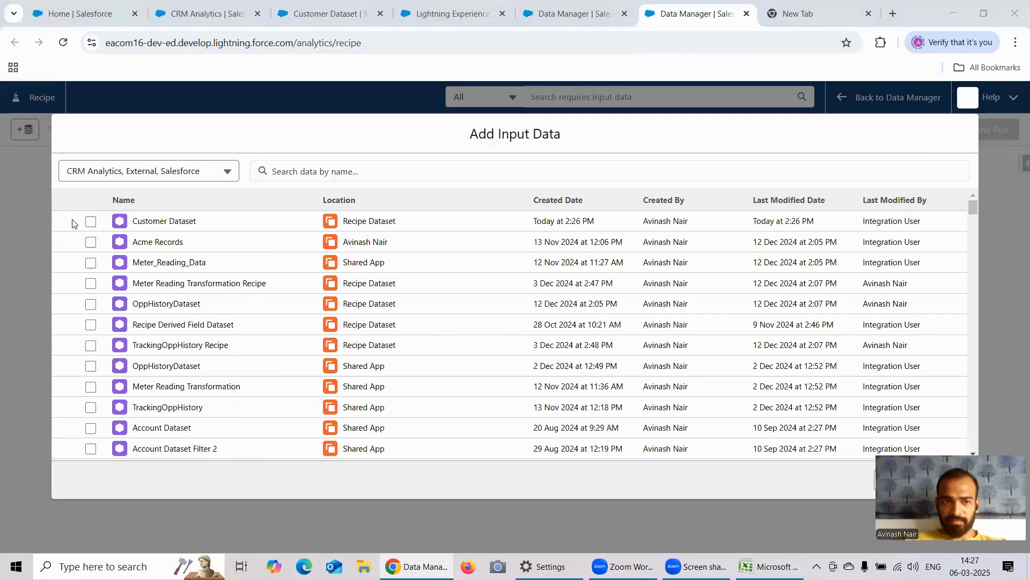
pyautogui.click(633, 281)
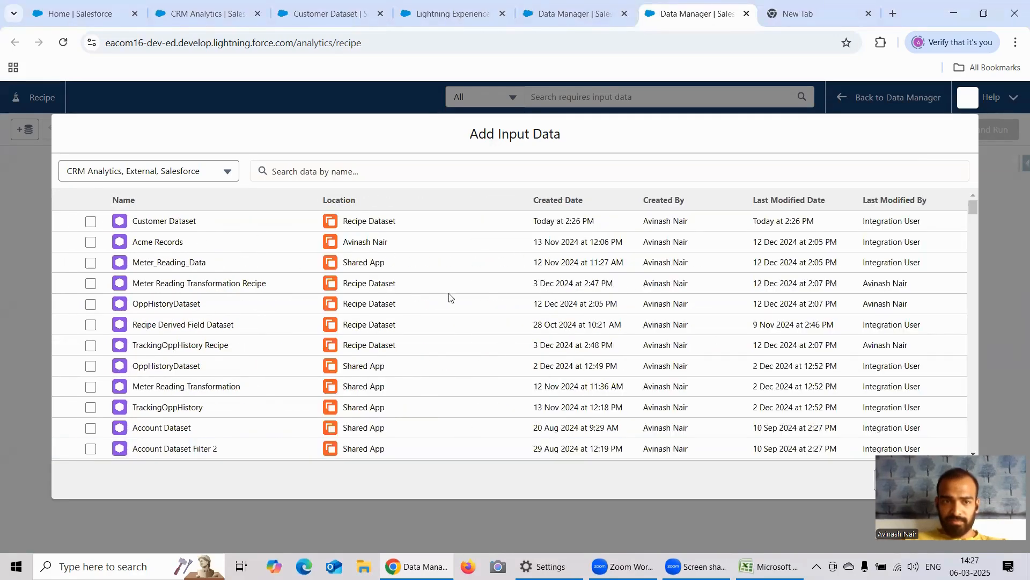
pyautogui.scroll(-3, 941, 290)
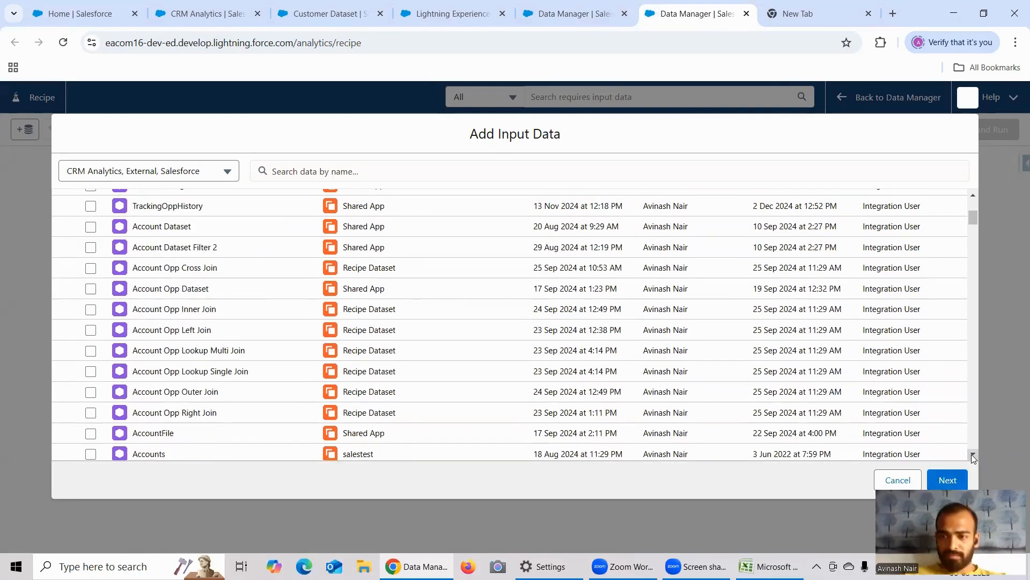
pyautogui.scroll(2, 662, 337)
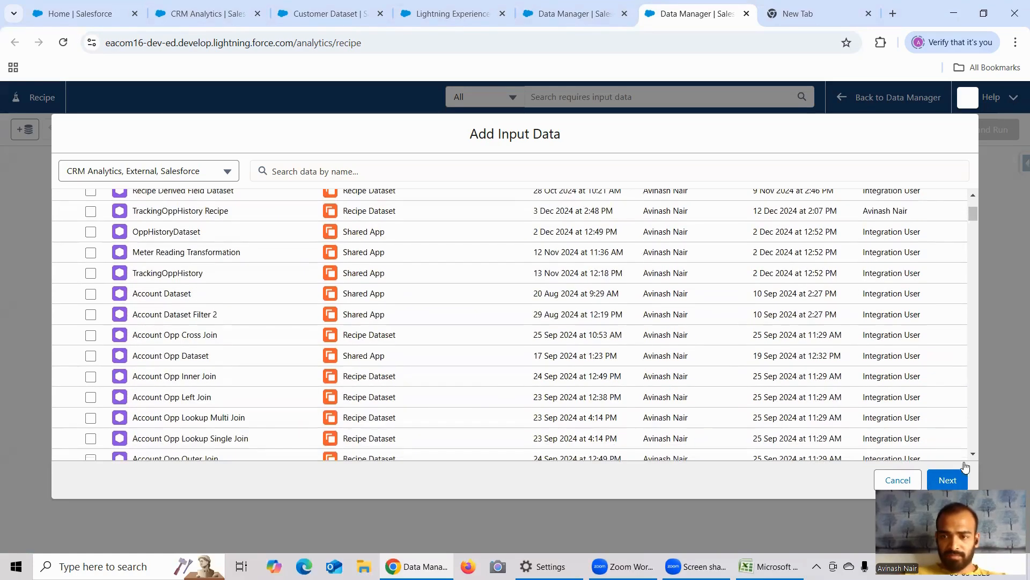
pyautogui.click(948, 480)
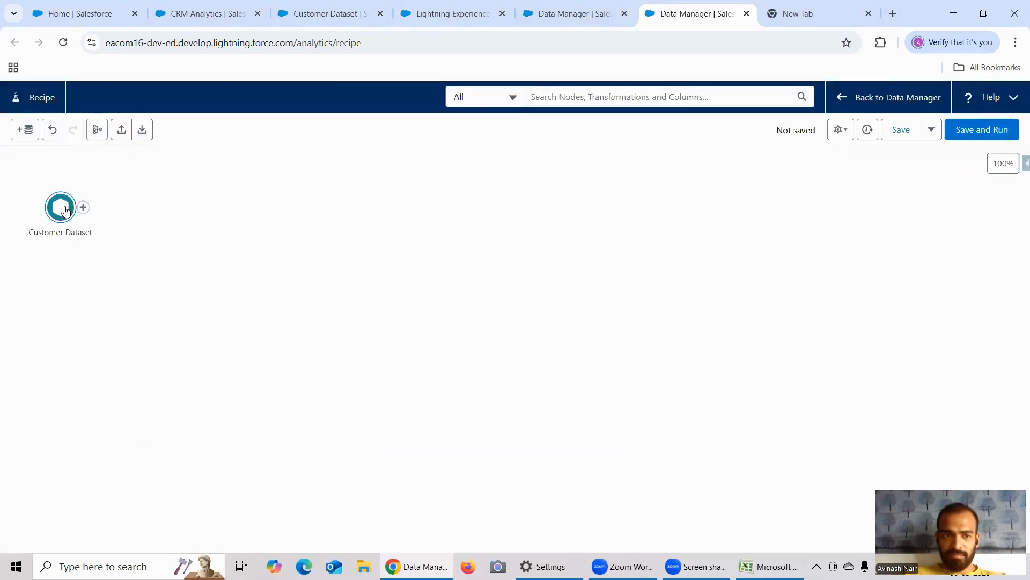
pyautogui.click(47, 214)
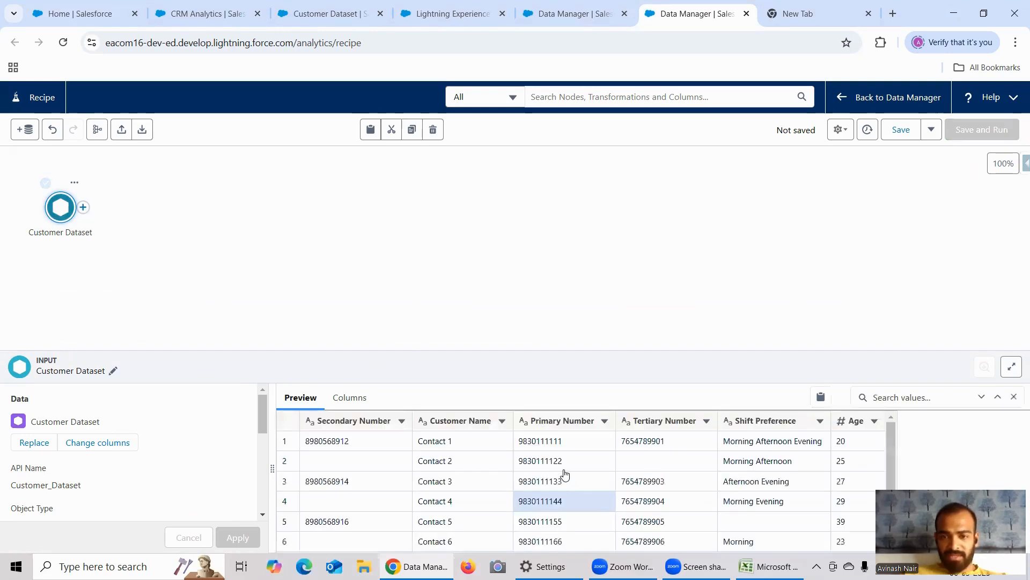
pyautogui.scroll(-1, 565, 475)
pyautogui.scroll(1, 565, 475)
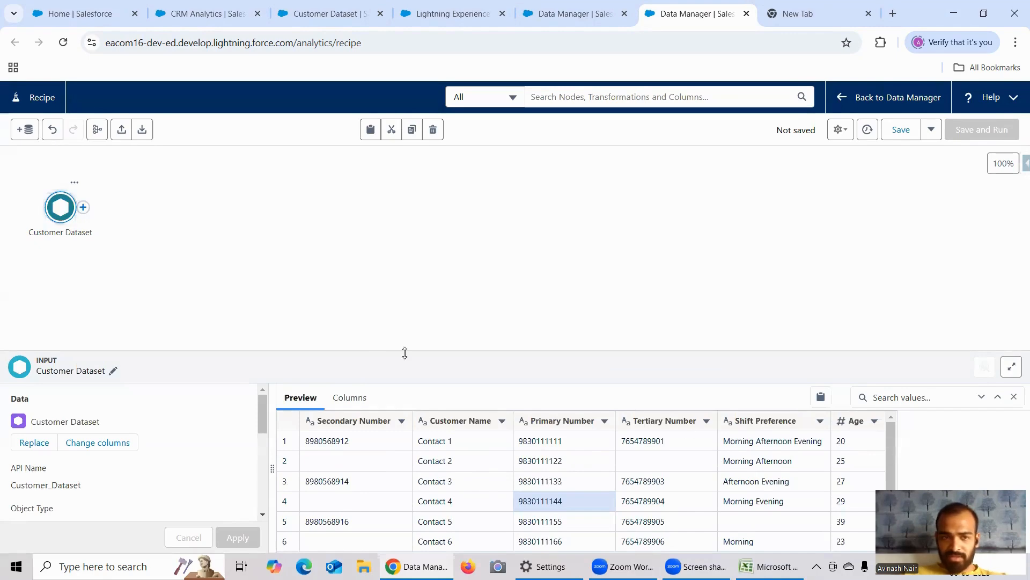
# - Add an Output node after Customer Dataset that writes to a dataset labelled "Customer Recipe Dataset" in the Recipe Dataset app
pyautogui.click(83, 208)
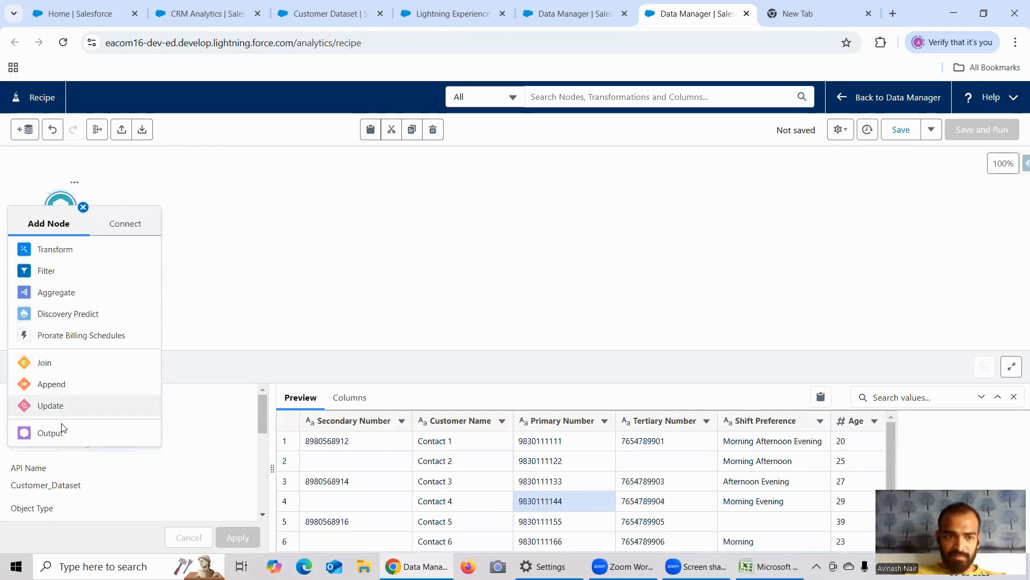
pyautogui.click(75, 443)
pyautogui.click(77, 263)
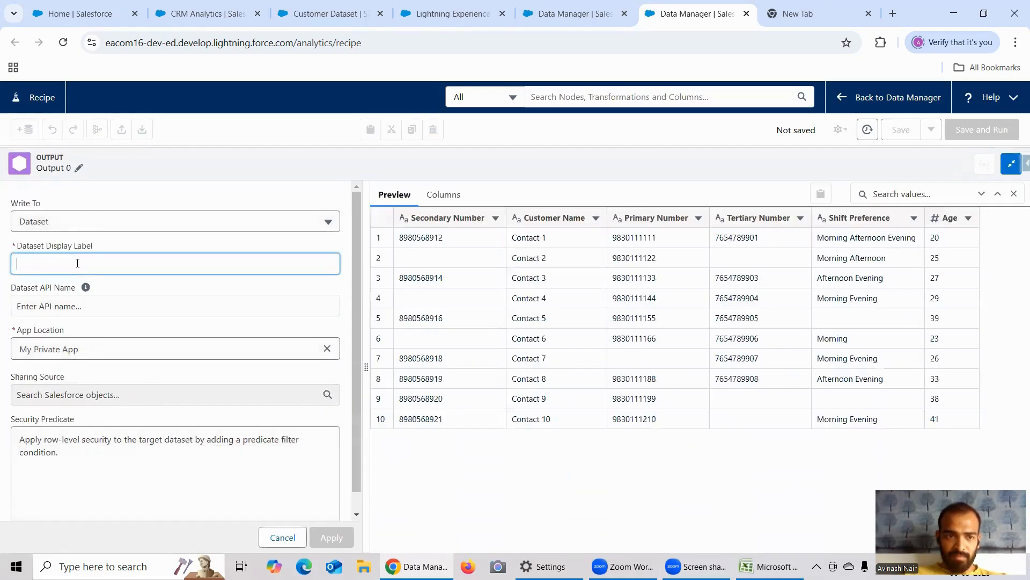
pyautogui.write('Cust')
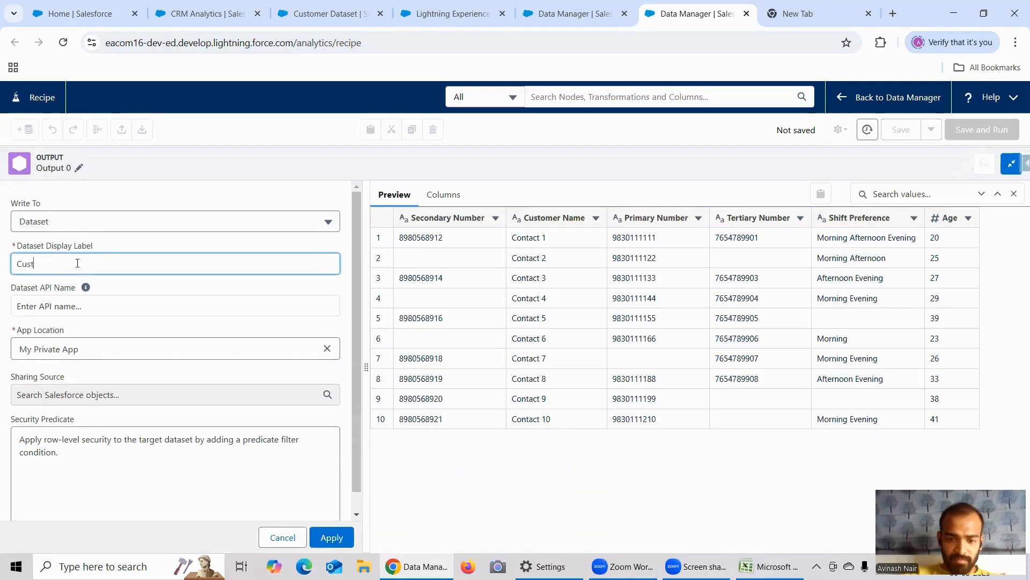
pyautogui.write('omer Re')
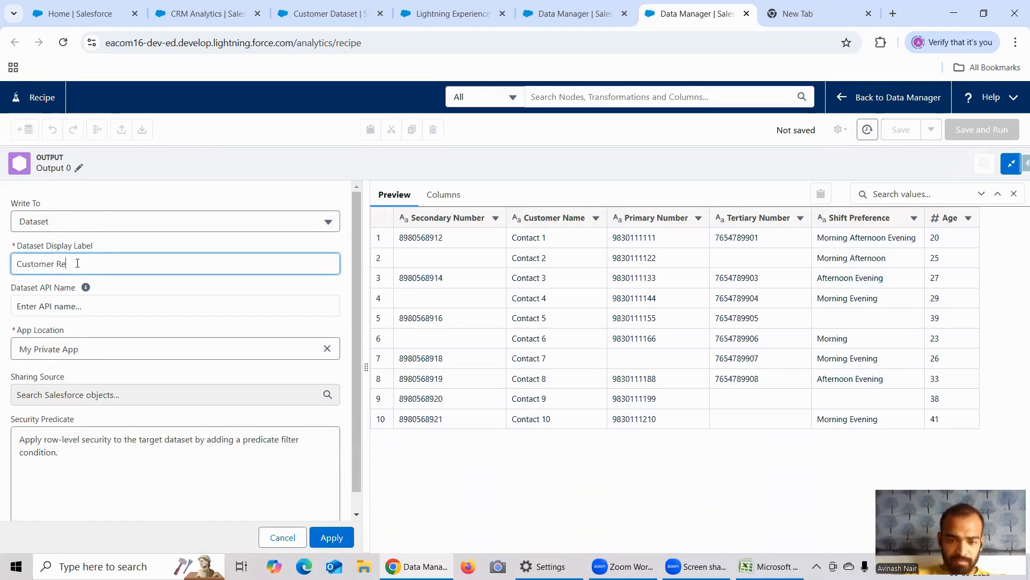
pyautogui.write('cie')
pyautogui.write('pe Dataset')
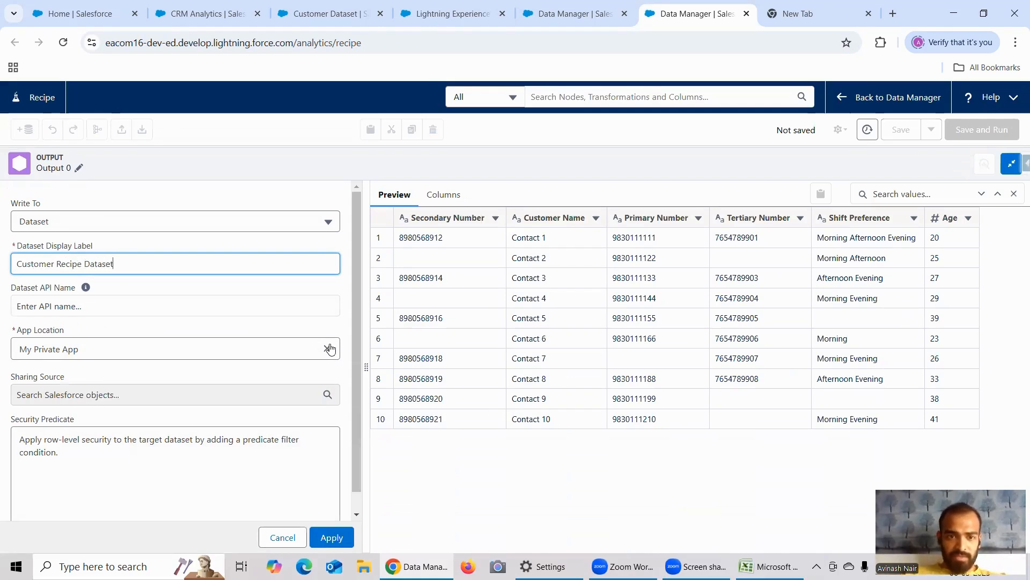
pyautogui.click(327, 348)
pyautogui.click(253, 348)
pyautogui.click(86, 398)
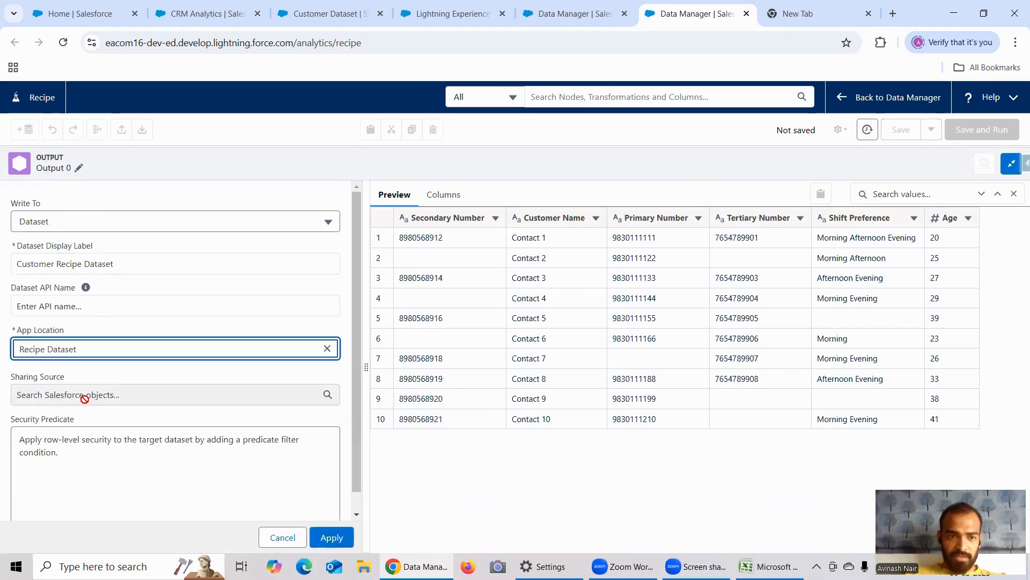
pyautogui.scroll(-1, 244, 368)
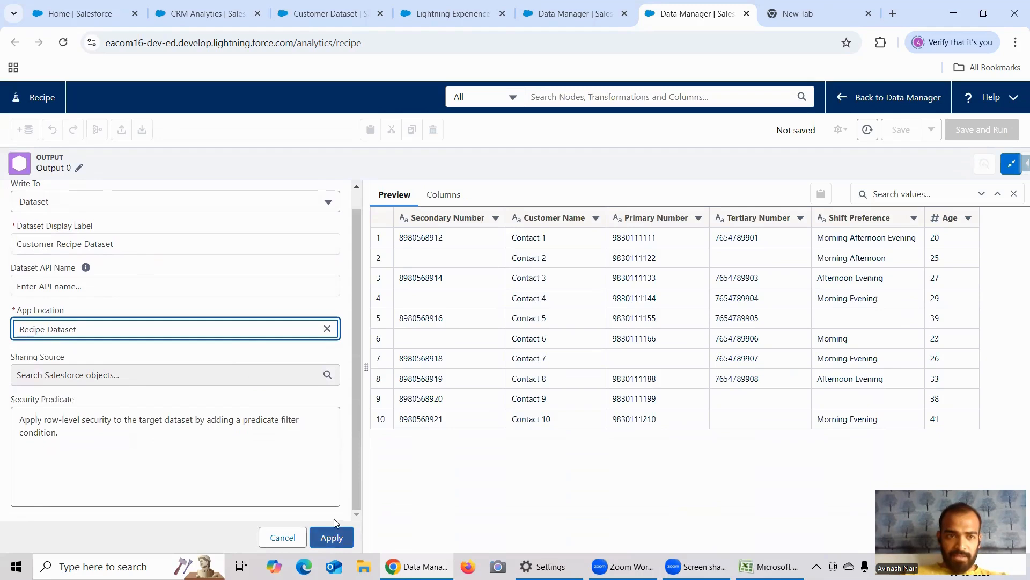
# - Rename the output node to "Customer Recipe Dataset", reusing its dataset display label, and apply the output settings
pyautogui.click(79, 168)
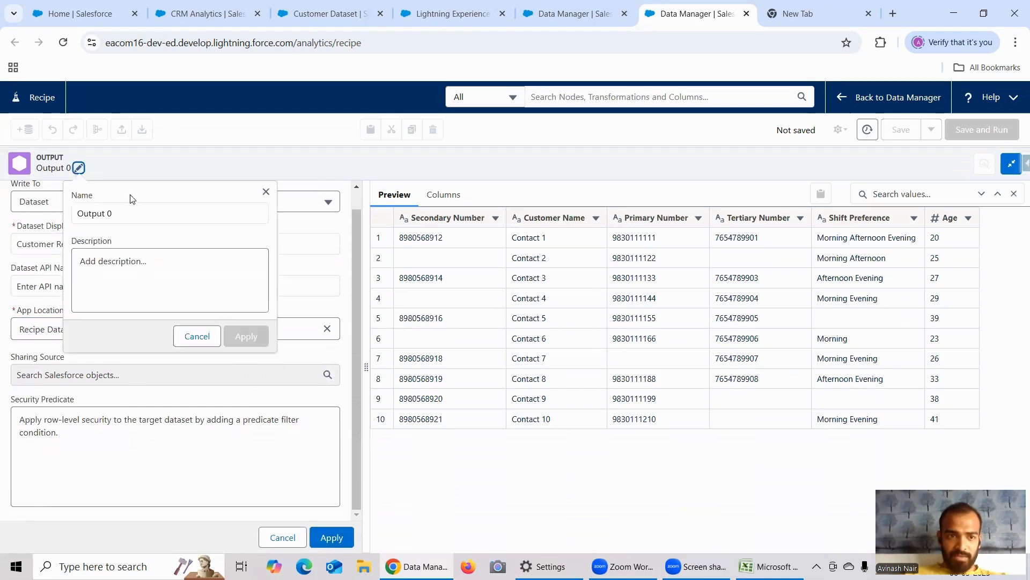
pyautogui.tripleClick(271, 242)
pyautogui.hotkey('ctrl', 'c')
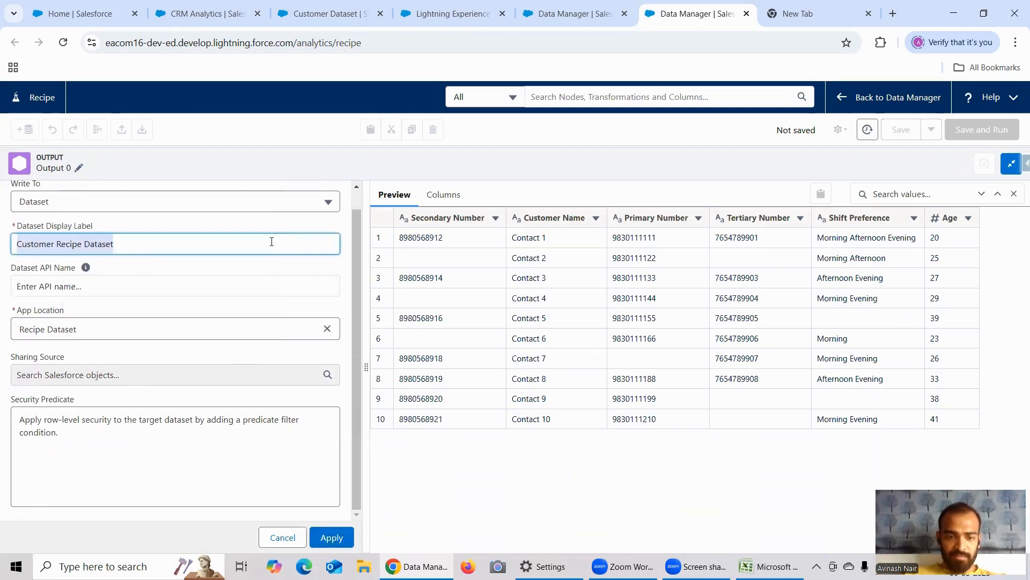
pyautogui.click(79, 169)
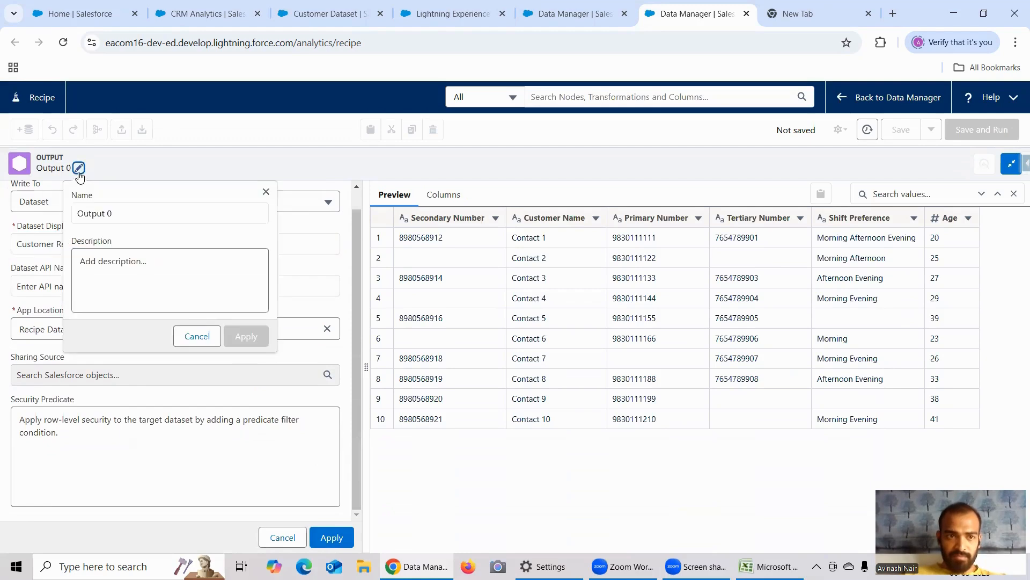
pyautogui.click(130, 212)
pyautogui.tripleClick(130, 212)
pyautogui.hotkey('ctrl', 'v')
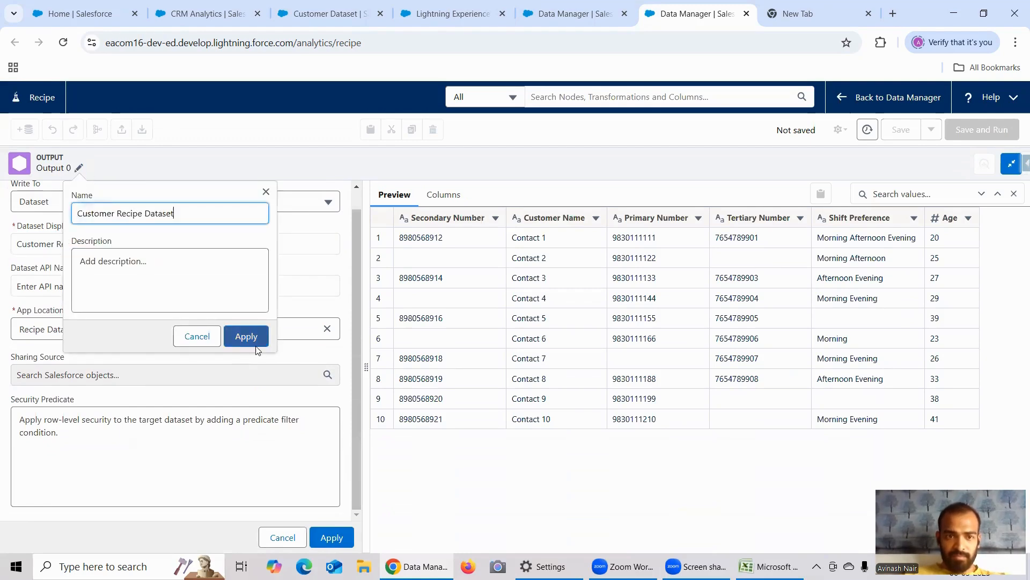
pyautogui.click(245, 337)
pyautogui.click(331, 537)
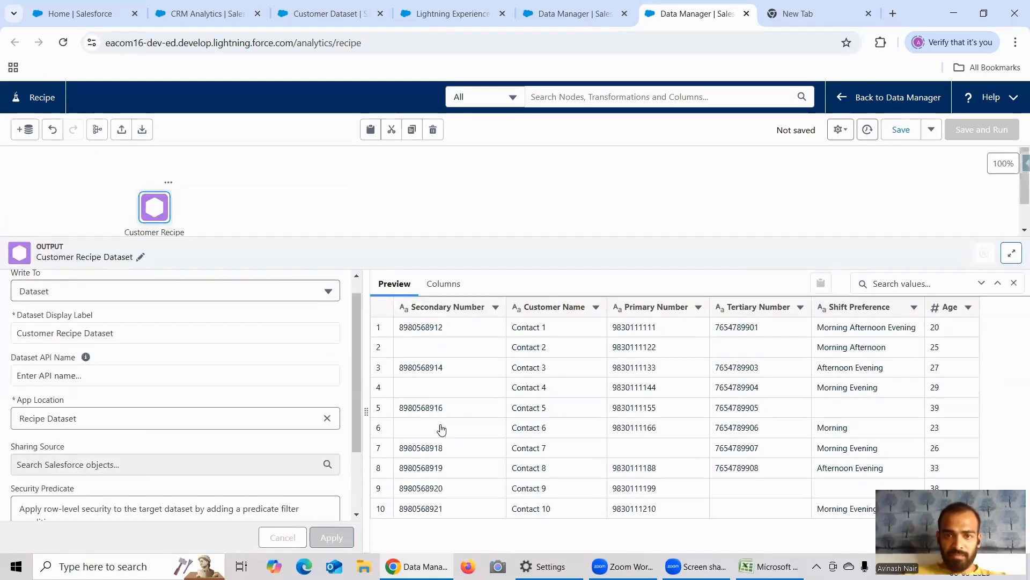
# - Save and run the recipe under the name "Free Session 13"
pyautogui.rightClick(966, 131)
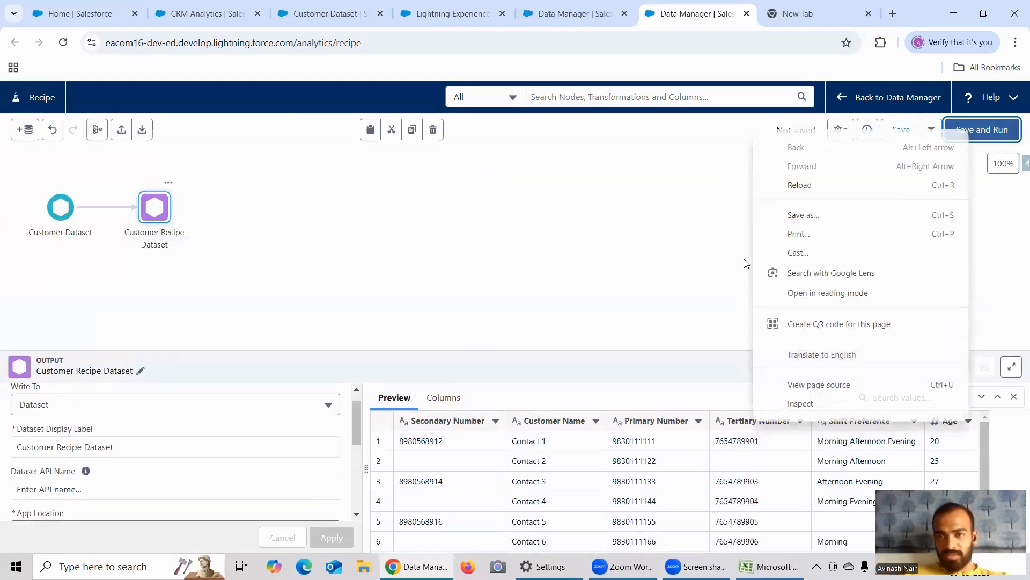
pyautogui.click(903, 164)
pyautogui.click(978, 130)
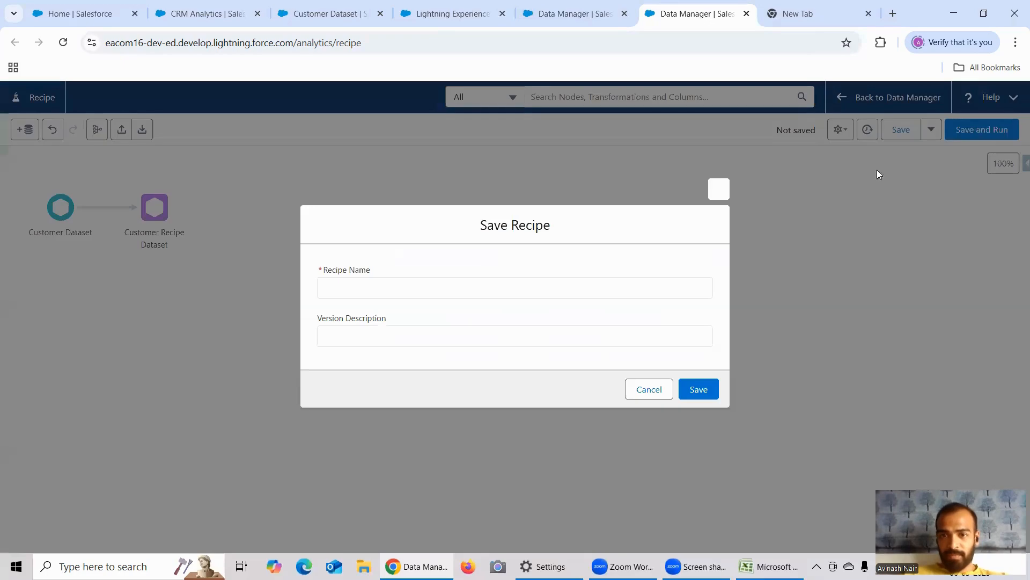
pyautogui.click(445, 292)
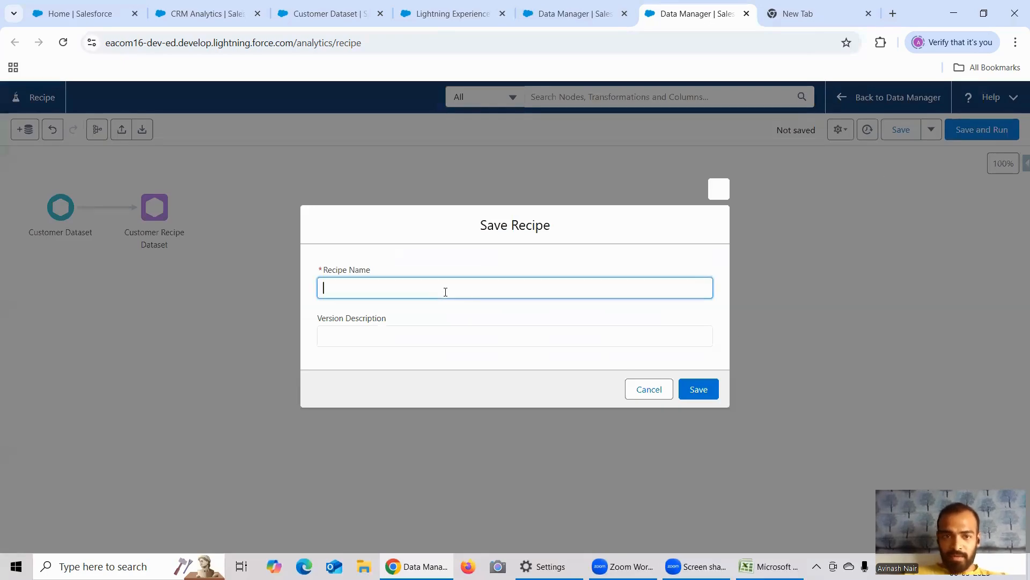
pyautogui.click(546, 19)
pyautogui.click(658, 18)
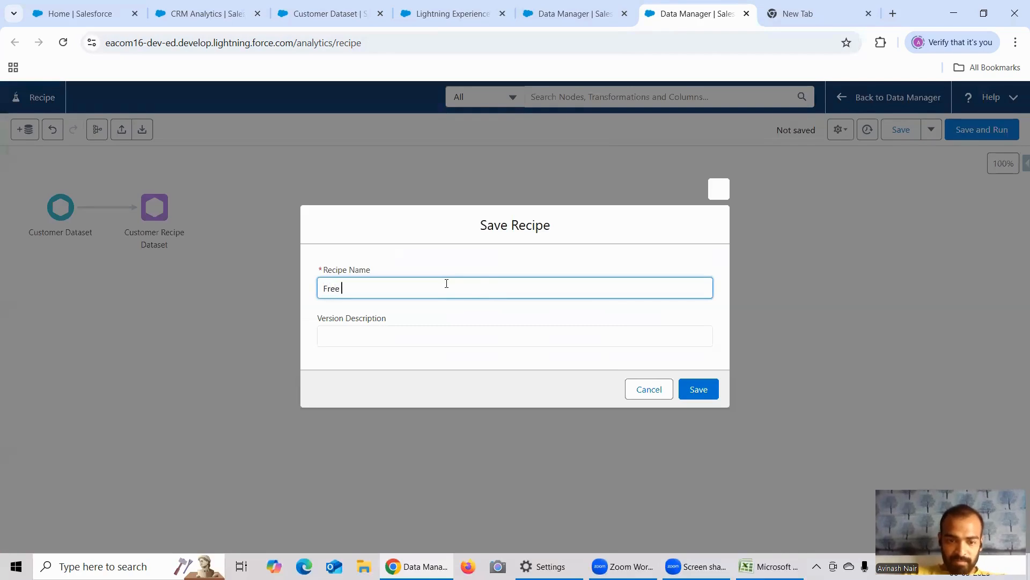
pyautogui.write('Free Session 13')
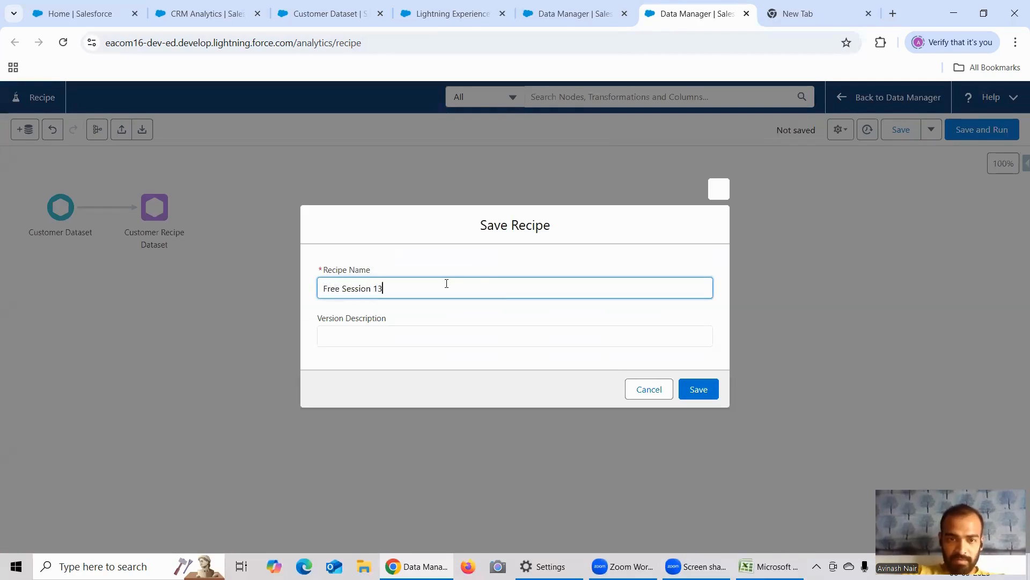
pyautogui.click(704, 389)
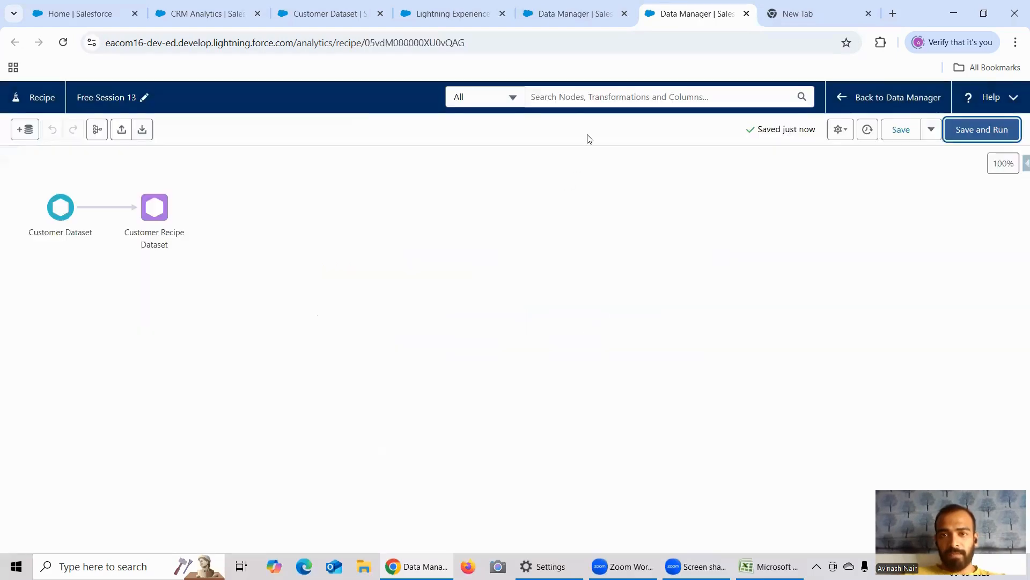
# - Check the status of the Free Session 13 recipe run in Data Manager's job monitor
pyautogui.click(533, 20)
pyautogui.click(86, 176)
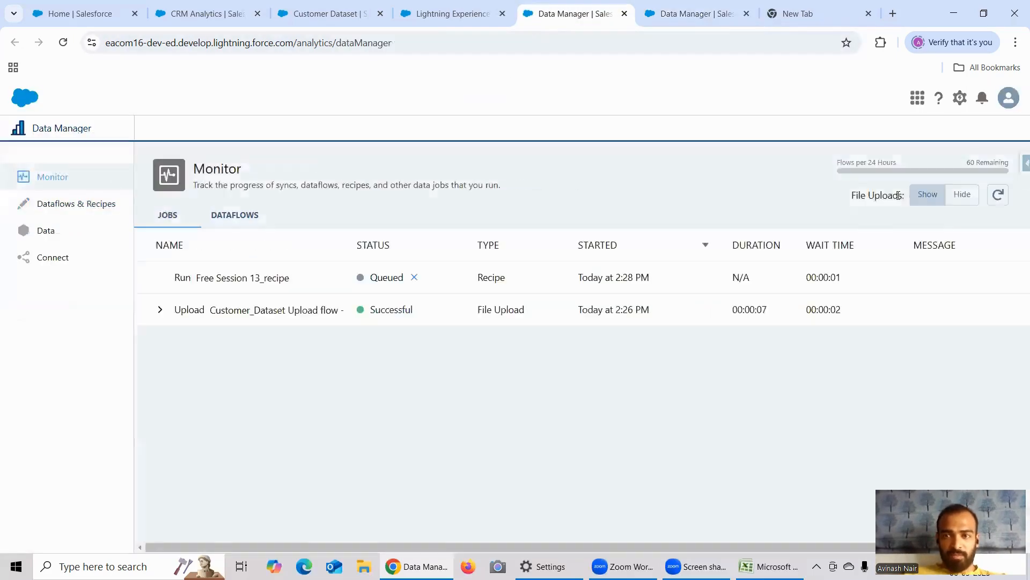
pyautogui.click(1007, 205)
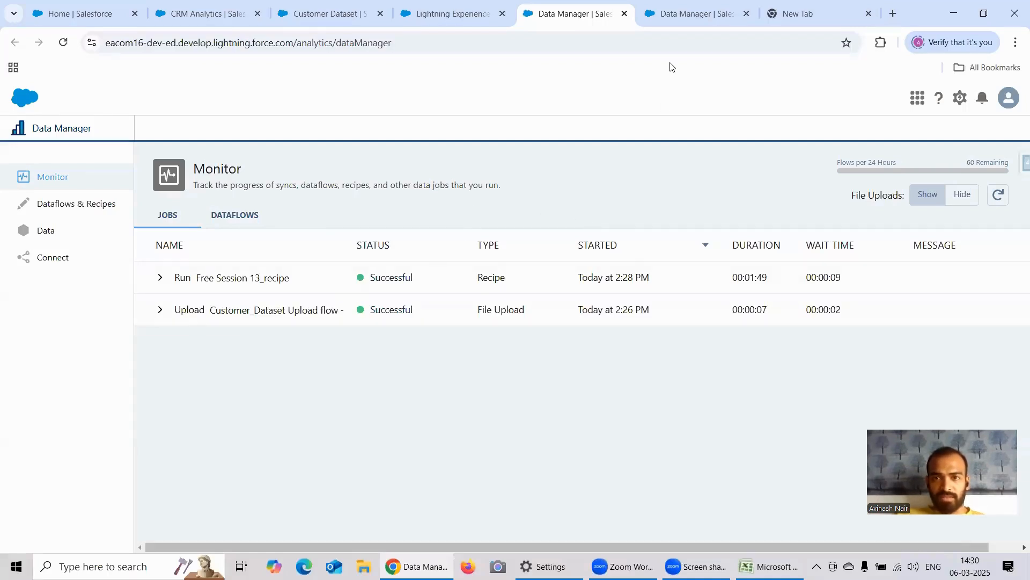
# - Copy the output node's dataset display label and search for it among the Analytics Studio favorites
pyautogui.click(672, 22)
pyautogui.click(163, 217)
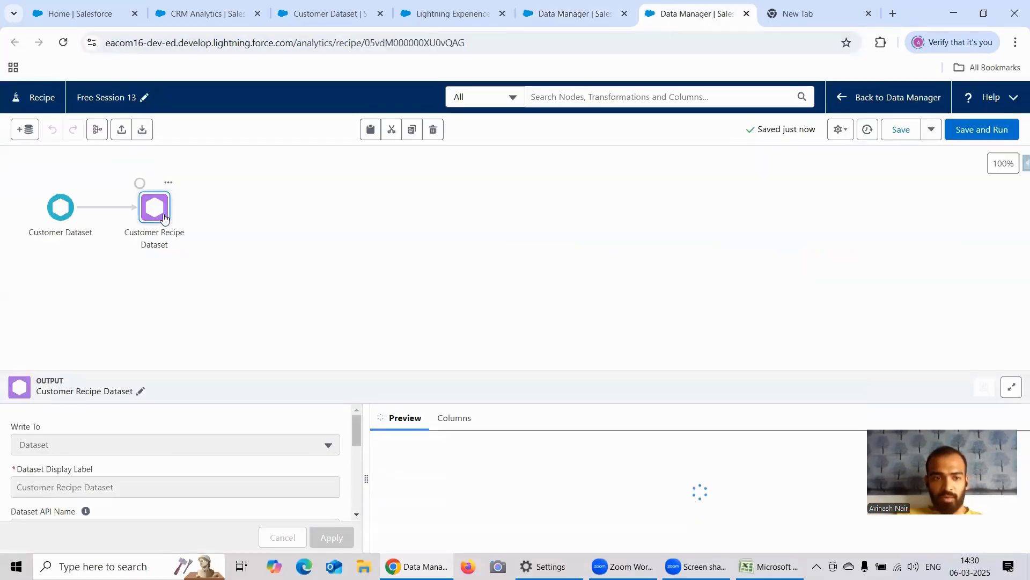
pyautogui.tripleClick(128, 466)
pyautogui.hotkey('ctrl', 'c')
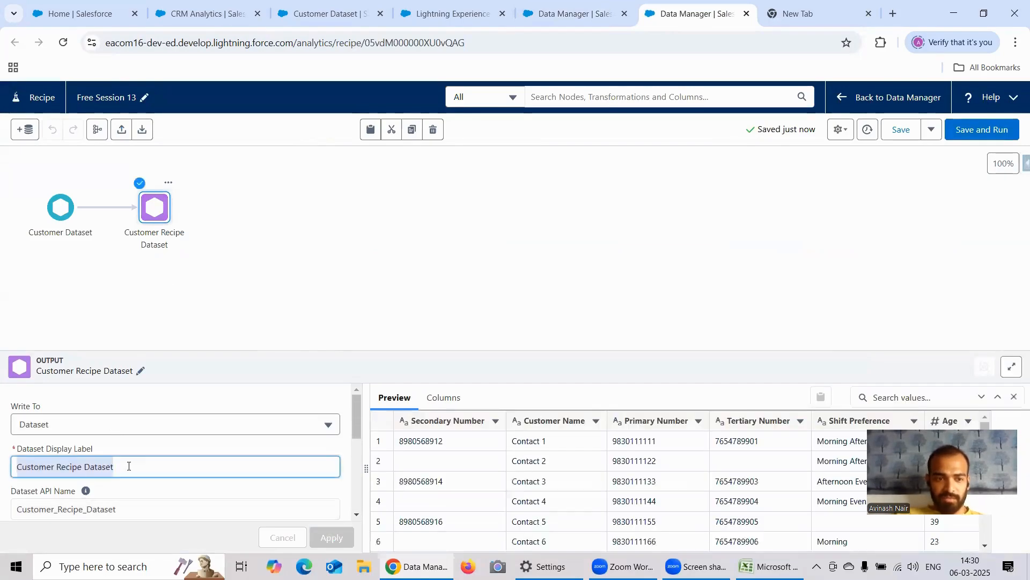
pyautogui.click(561, 21)
pyautogui.click(220, 15)
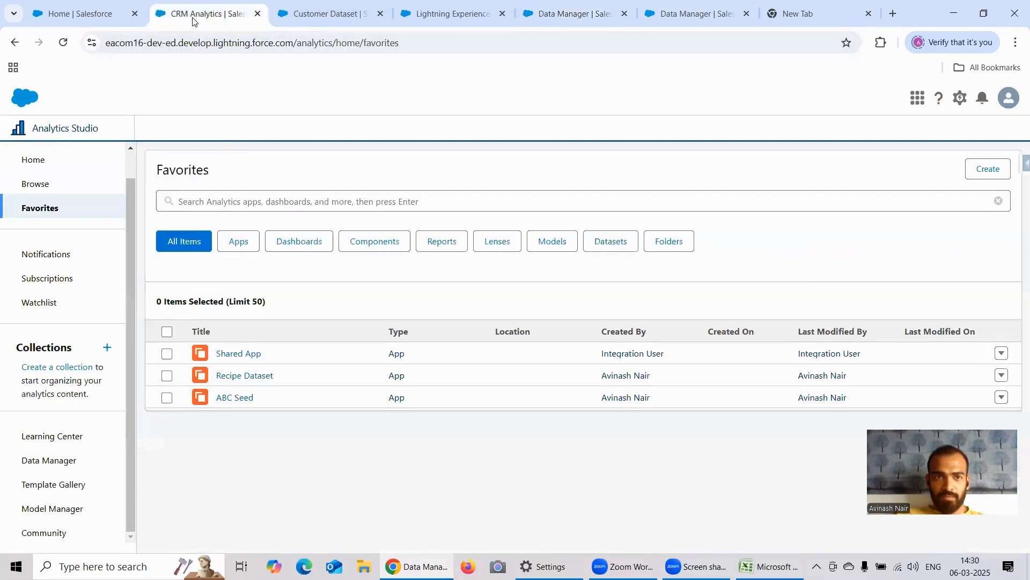
pyautogui.click(226, 199)
pyautogui.hotkey('ctrl', 'v')
pyautogui.press('Return')
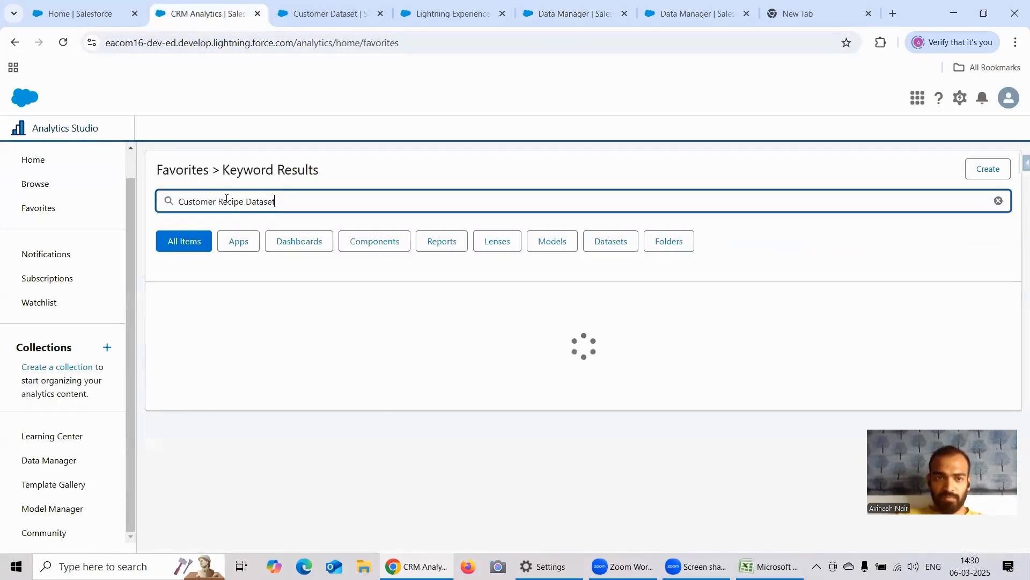
# - Browse all Analytics Studio items and open Customer Recipe Dataset in a new lens
pyautogui.click(96, 183)
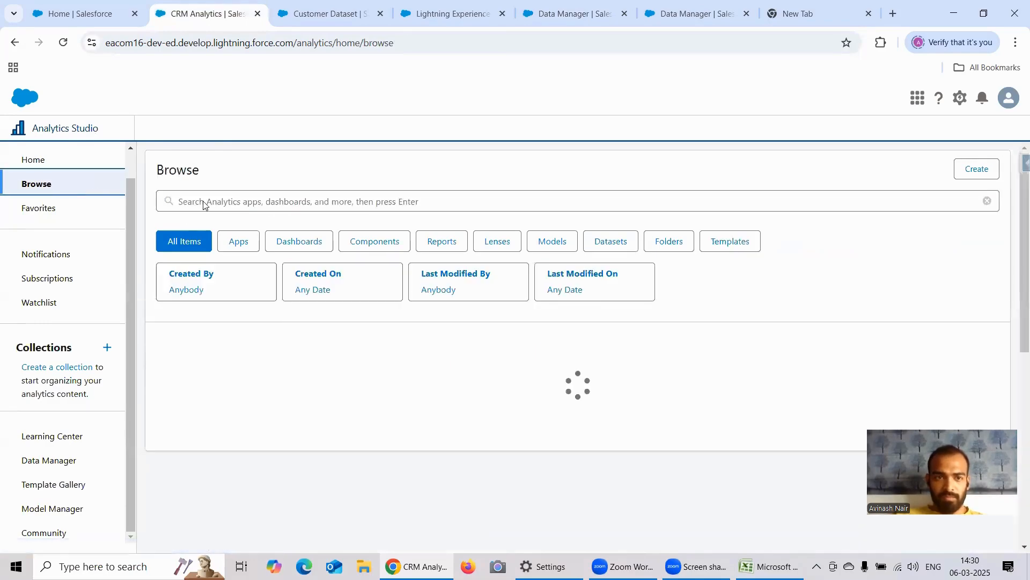
pyautogui.scroll(-1, 268, 332)
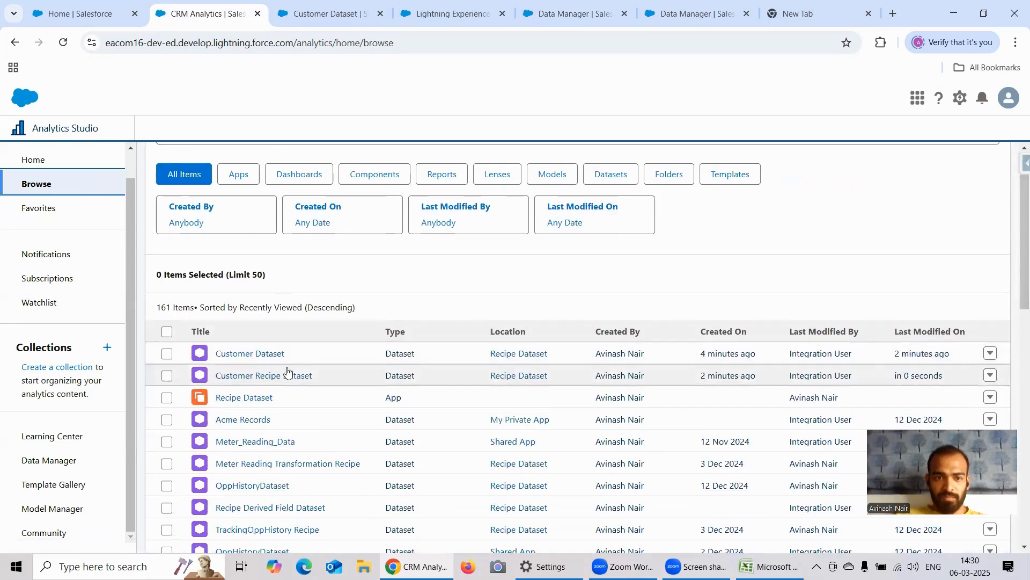
pyautogui.rightClick(288, 376)
pyautogui.click(263, 380)
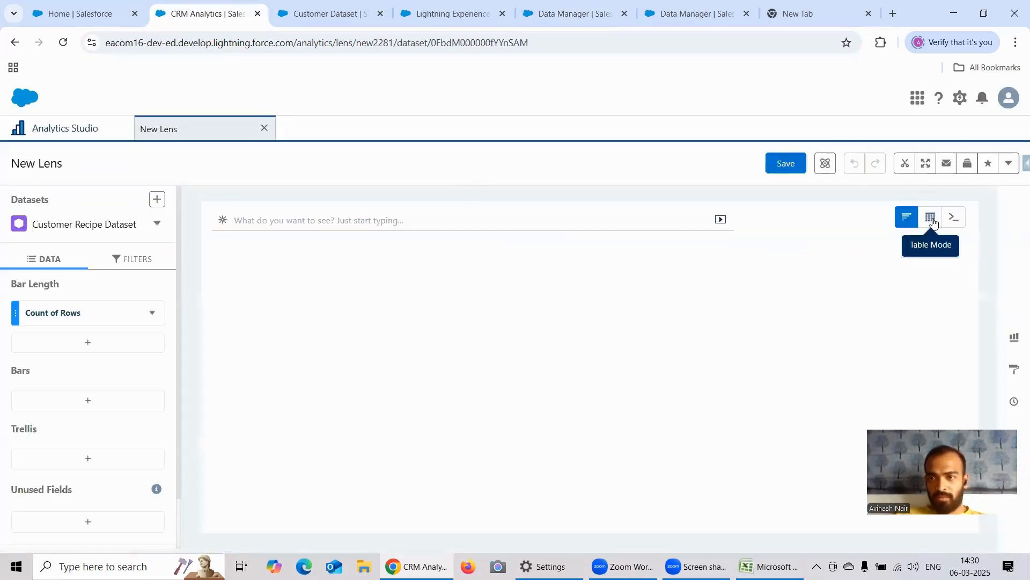
# - Display the lens as a values table and move the Shift Preference column to the first position
pyautogui.click(933, 224)
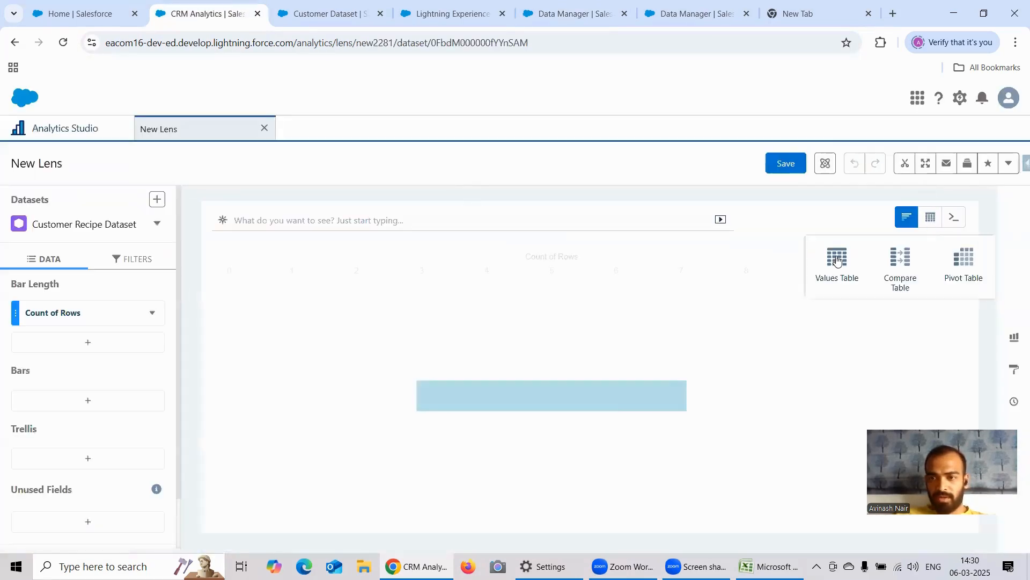
pyautogui.click(831, 264)
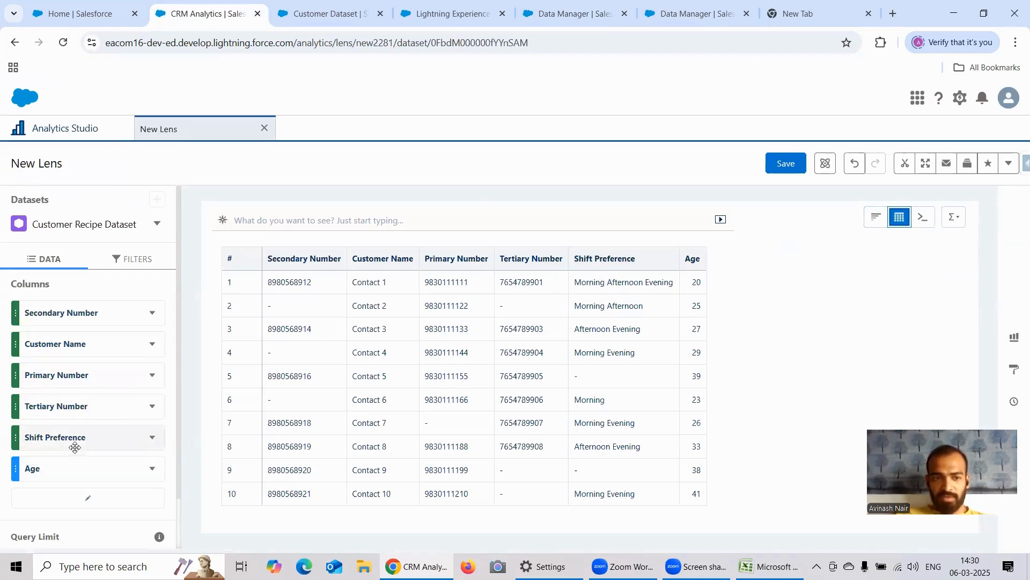
pyautogui.moveTo(78, 435); pyautogui.dragTo(84, 291)
pyautogui.press('F12')
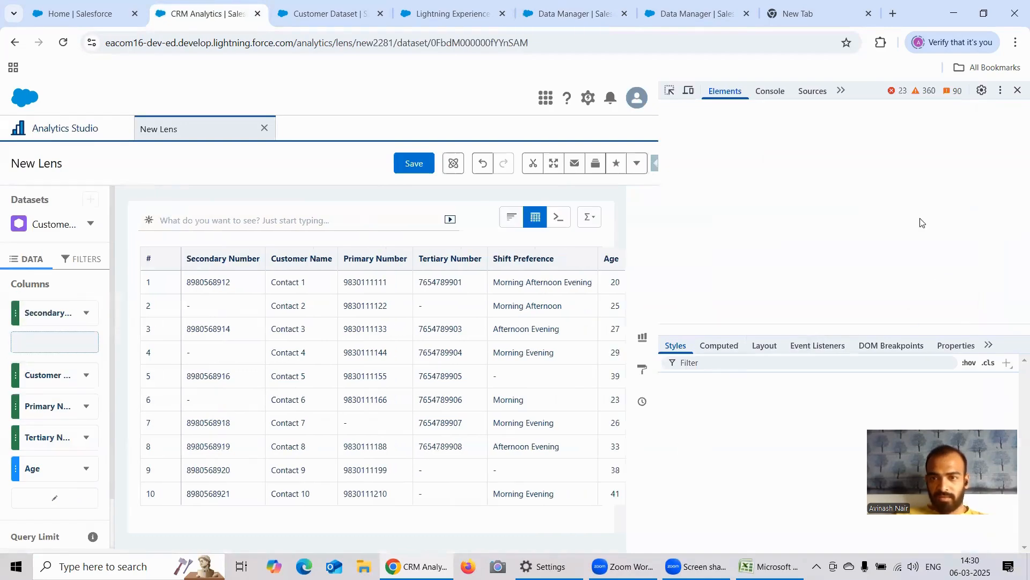
pyautogui.press('F12')
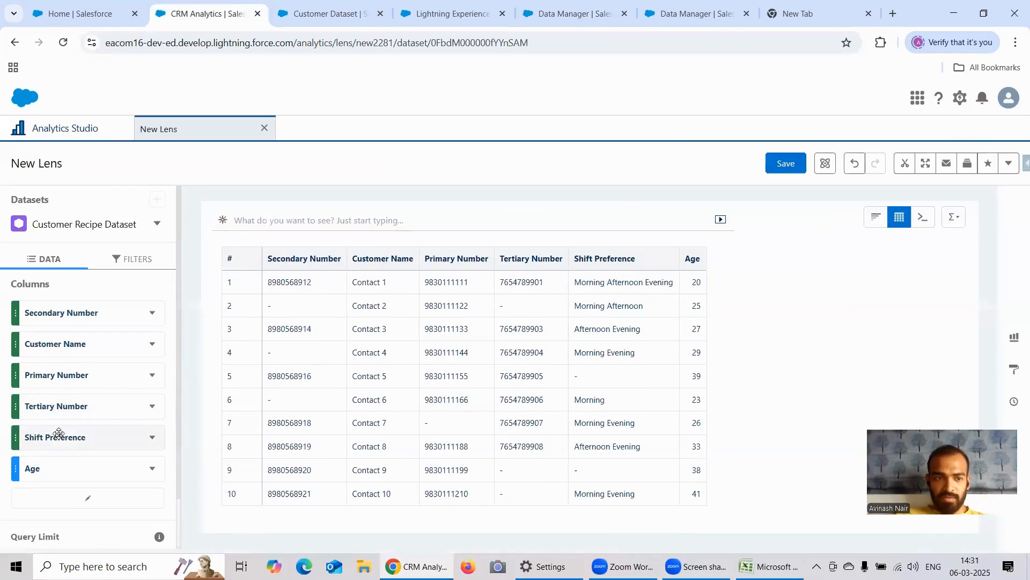
pyautogui.moveTo(56, 435); pyautogui.dragTo(68, 312)
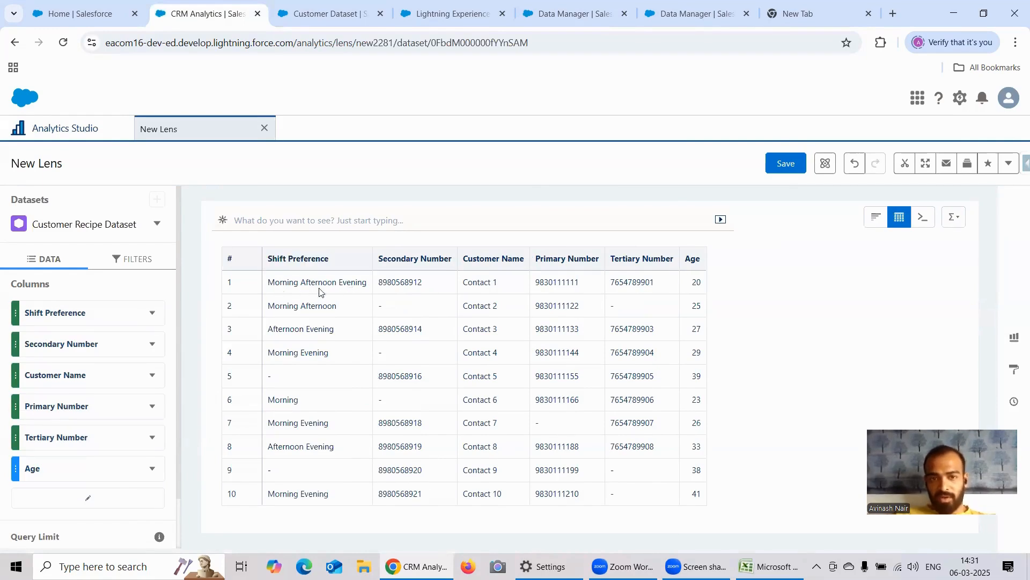
# - Move the Customer Name column to the first position, ahead of Shift Preference
pyautogui.click(83, 497)
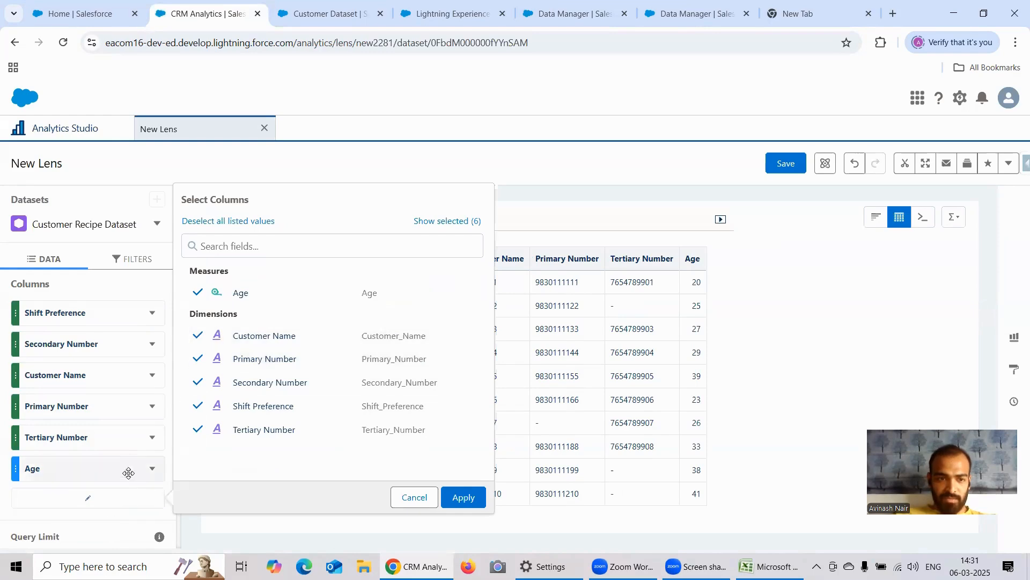
pyautogui.rightClick(85, 375)
pyautogui.click(73, 374)
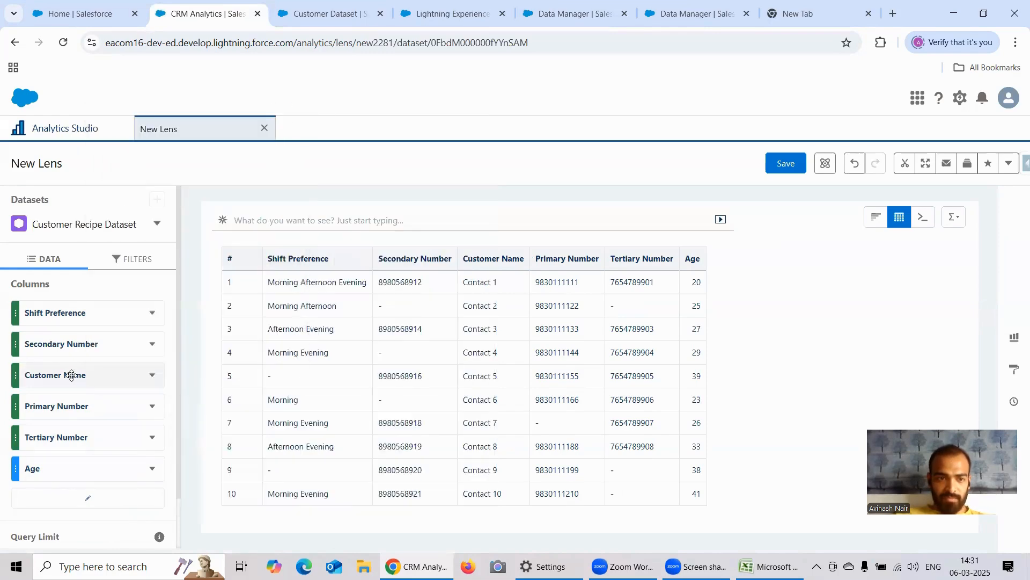
pyautogui.moveTo(71, 375); pyautogui.dragTo(80, 304)
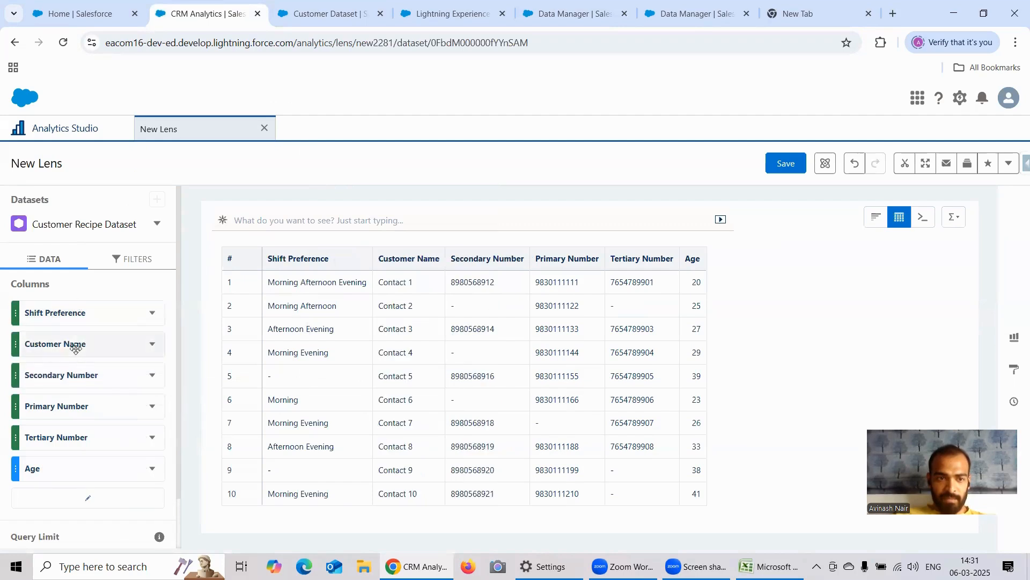
pyautogui.moveTo(75, 347); pyautogui.dragTo(80, 308)
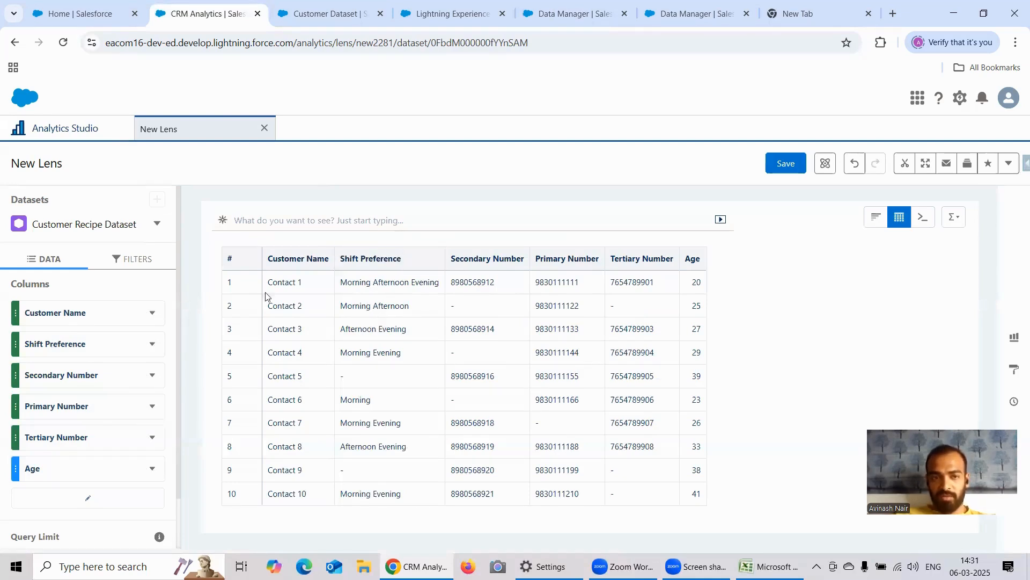
# - Filter the lens to rows where Shift Preference equals Morning
pyautogui.click(134, 260)
pyautogui.click(95, 311)
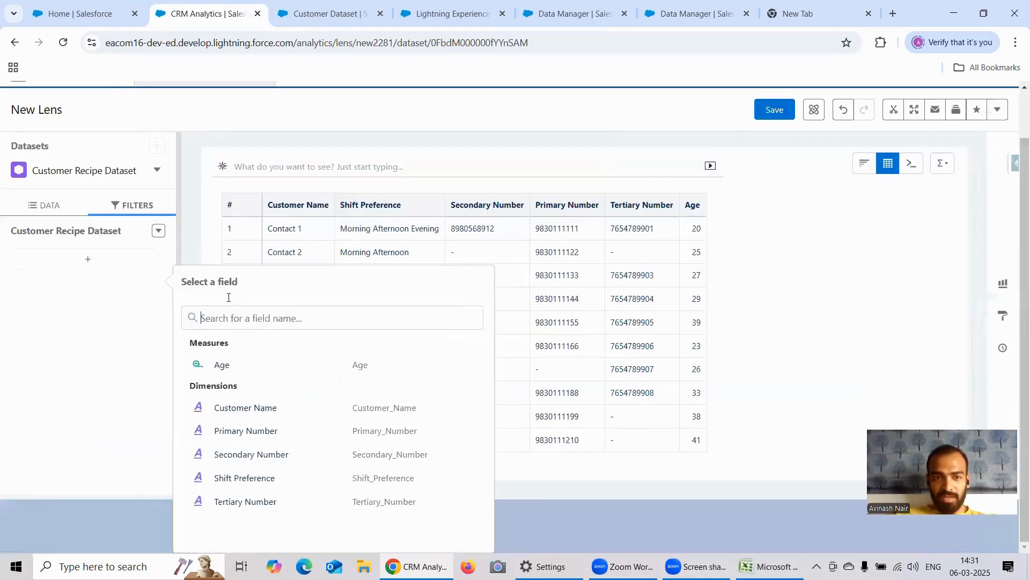
pyautogui.click(266, 477)
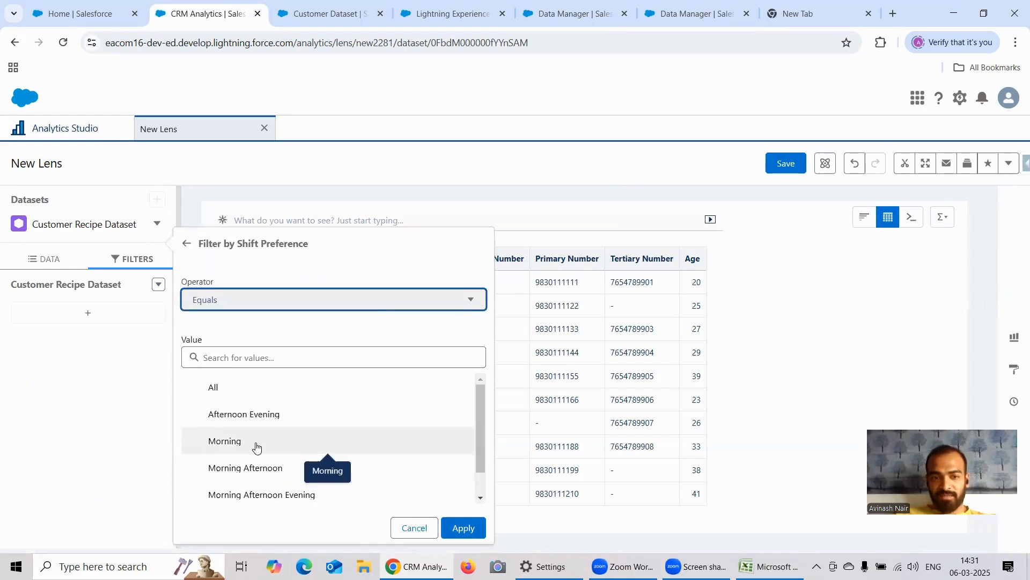
pyautogui.scroll(-1, 258, 443)
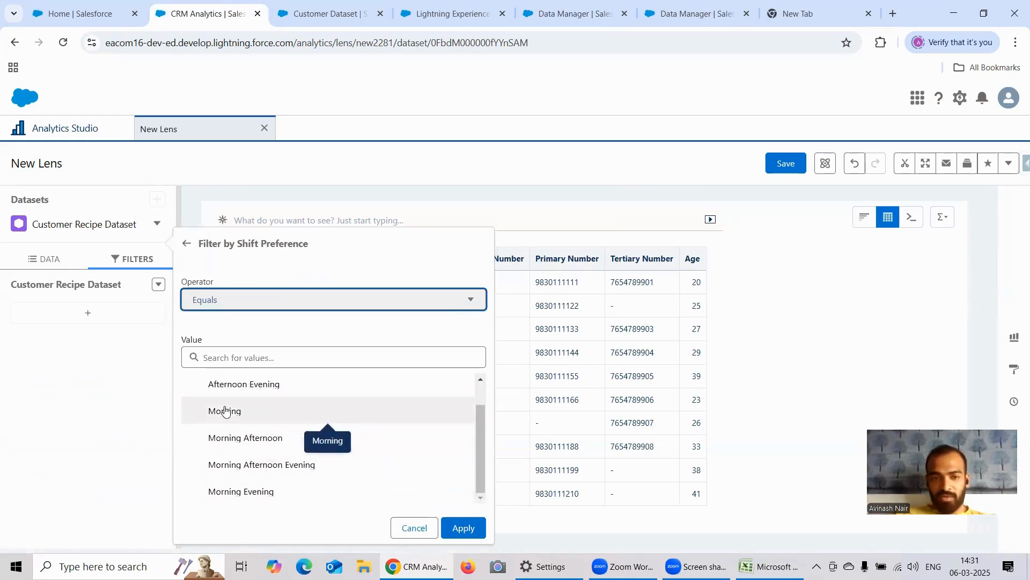
pyautogui.click(237, 414)
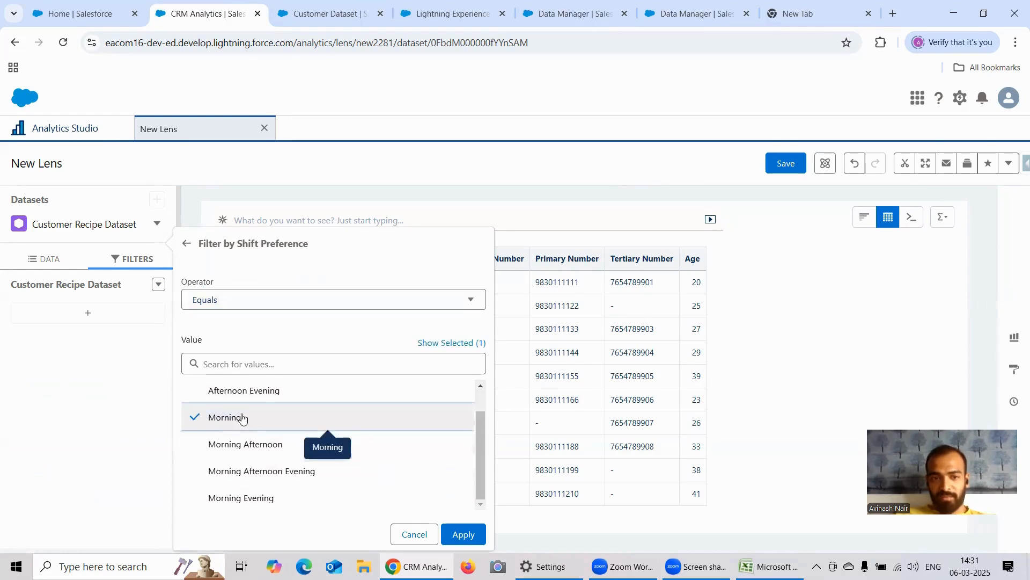
pyautogui.click(464, 534)
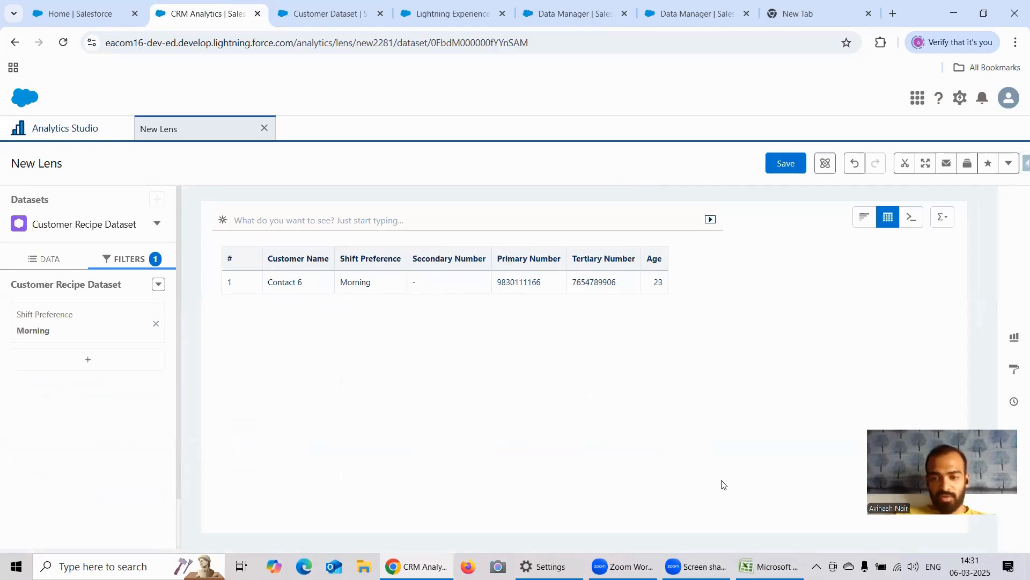
# - Switch to the Customer Dataset workbook in Excel, compare the Shift Preference entries that include Morning, and return to the lens
pyautogui.click(768, 566)
pyautogui.click(212, 221)
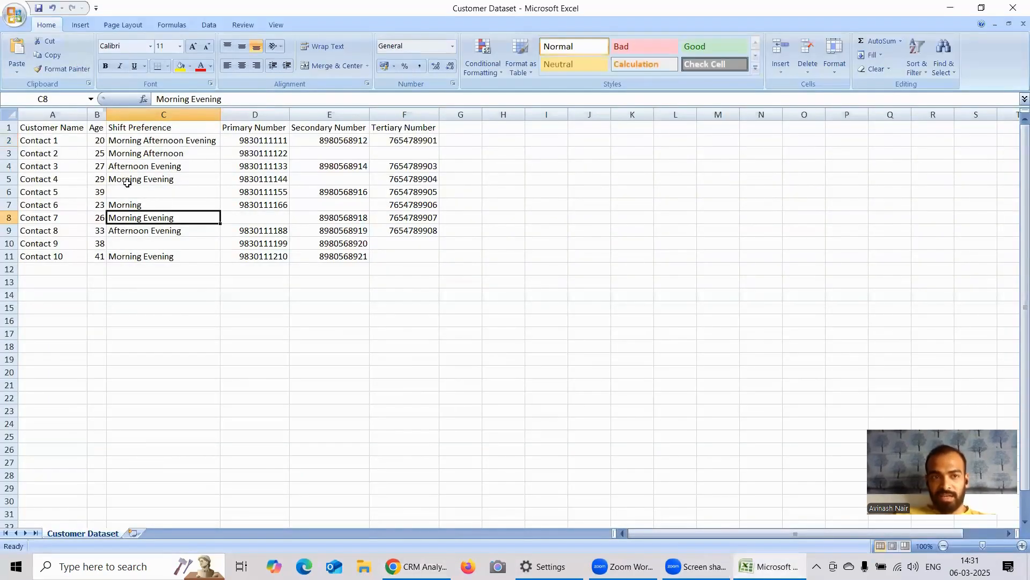
pyautogui.click(60, 142)
pyautogui.click(138, 143)
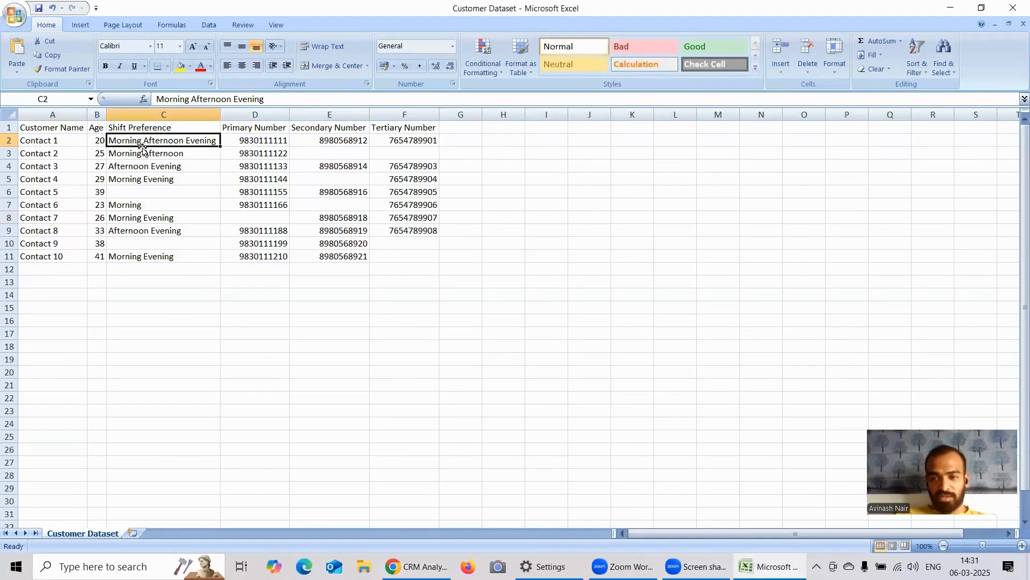
pyautogui.doubleClick(134, 203)
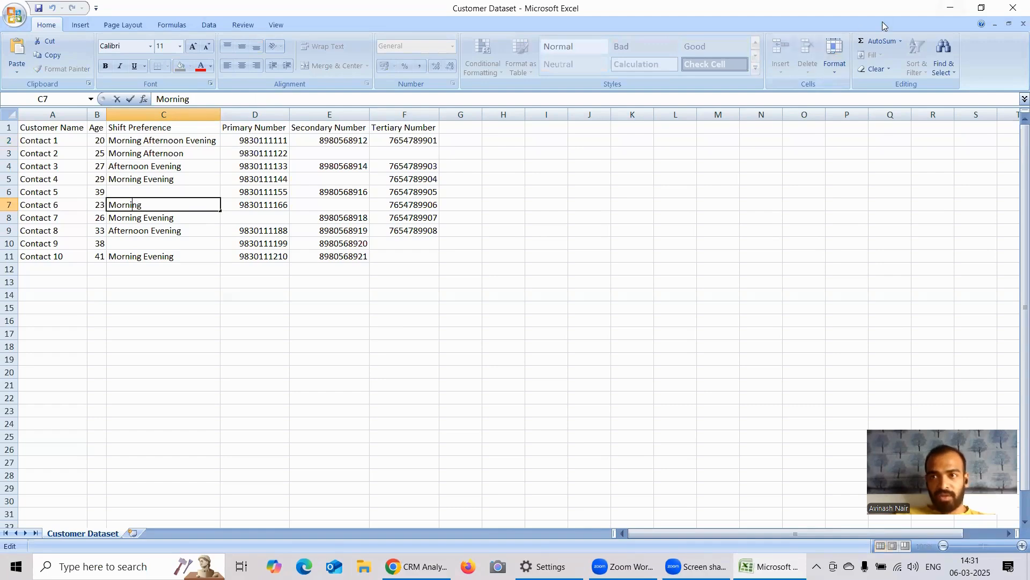
pyautogui.click(950, 8)
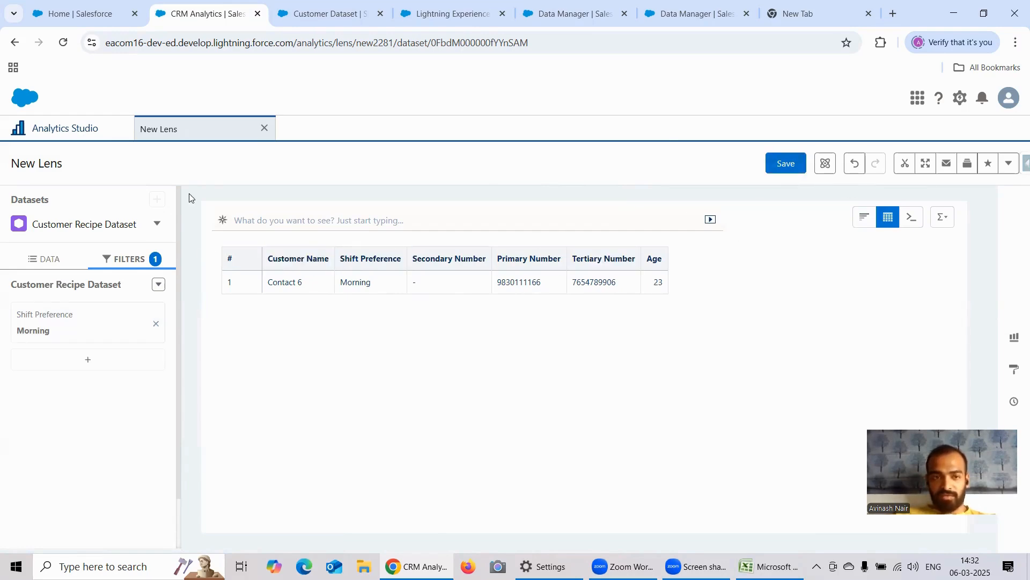
# - Save the lens as "Customer Information Lens" in the Recipe Dataset app
pyautogui.click(786, 166)
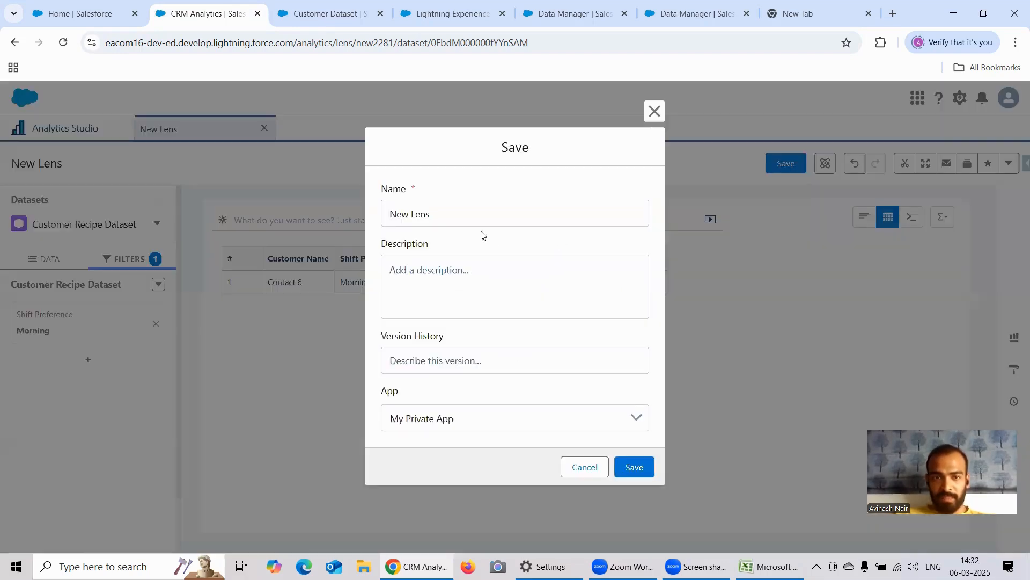
pyautogui.tripleClick(456, 218)
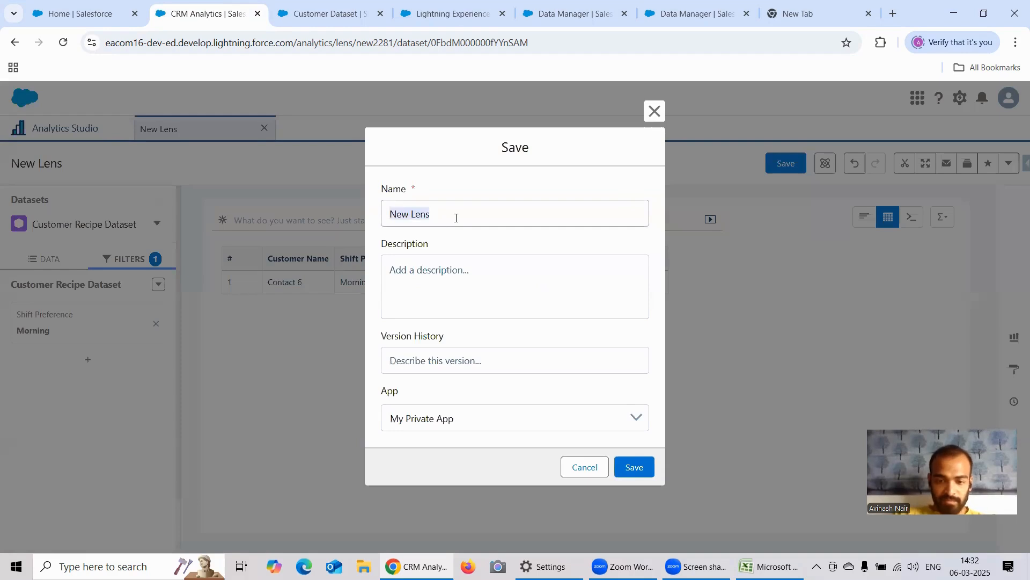
pyautogui.write('Customer Len')
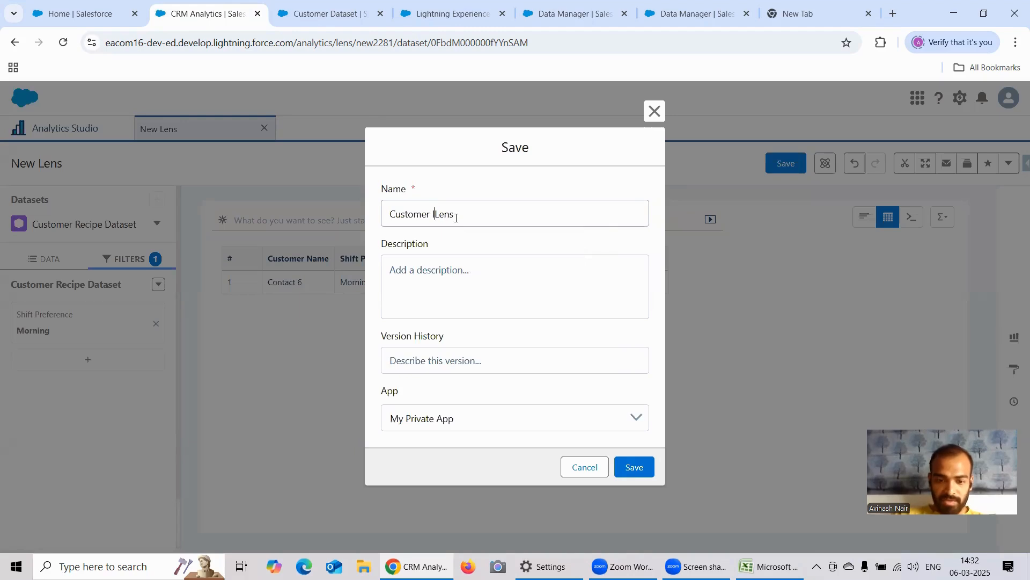
pyautogui.write('Information')
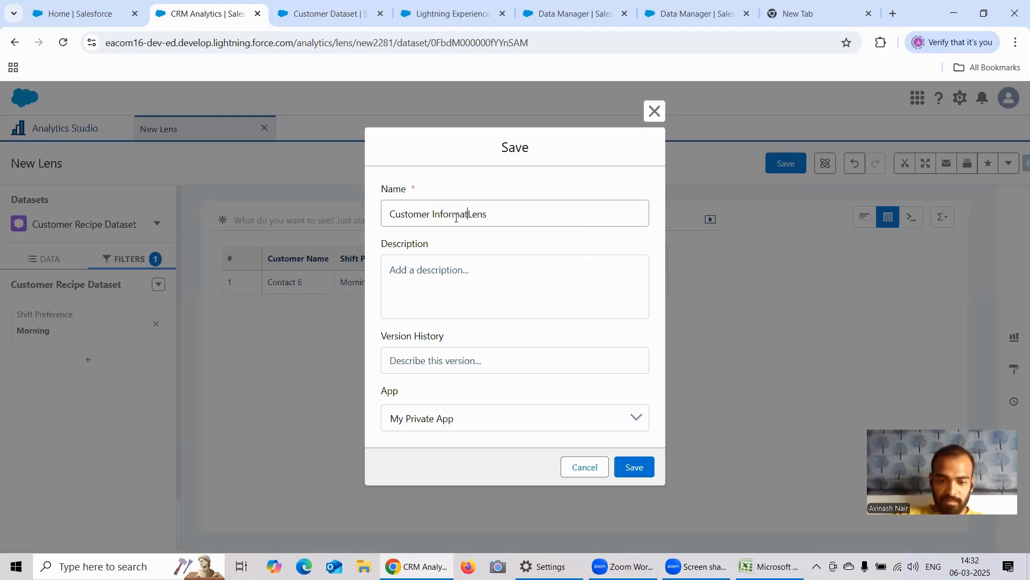
pyautogui.rightClick(495, 421)
pyautogui.click(433, 417)
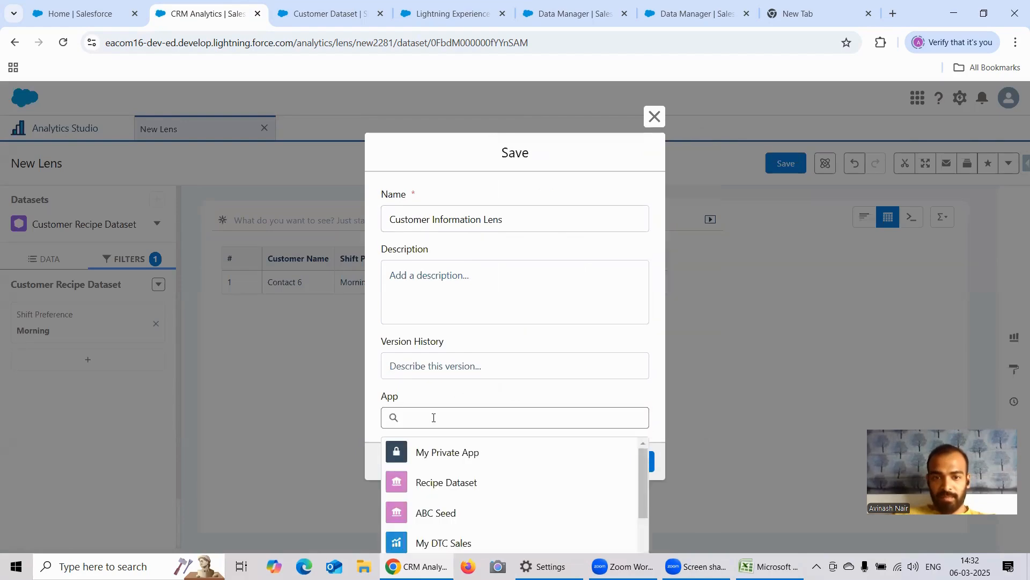
pyautogui.click(456, 482)
pyautogui.click(632, 467)
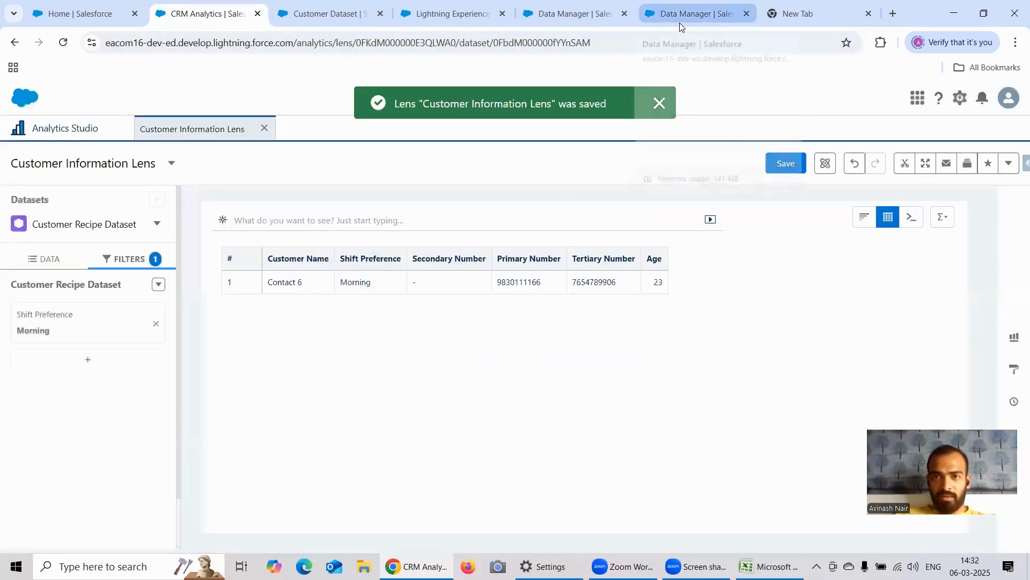
# - Reload the Free Session 13 recipe and insert a Transform node between Customer Dataset and the Customer Recipe Dataset output
pyautogui.click(679, 22)
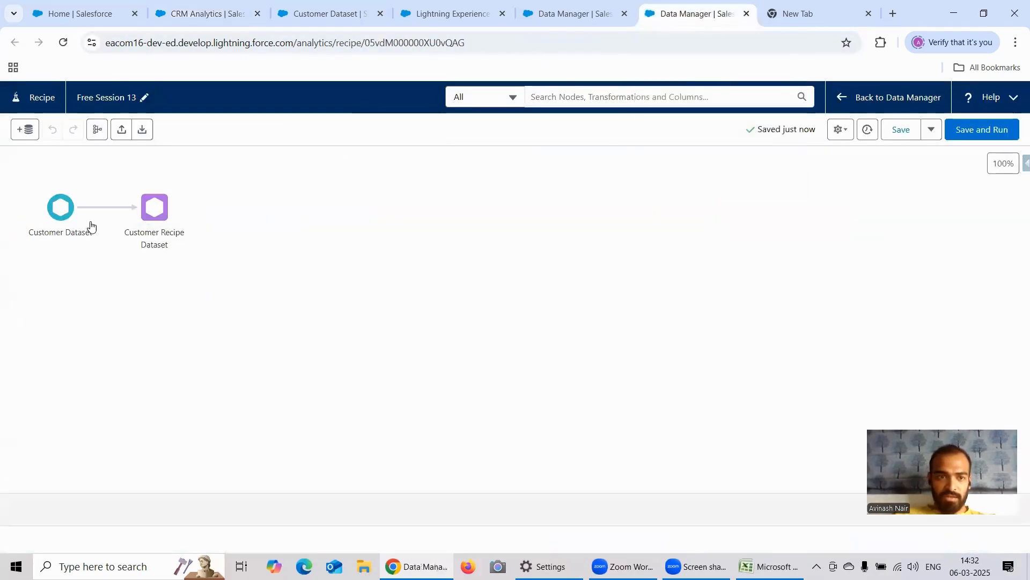
pyautogui.click(62, 43)
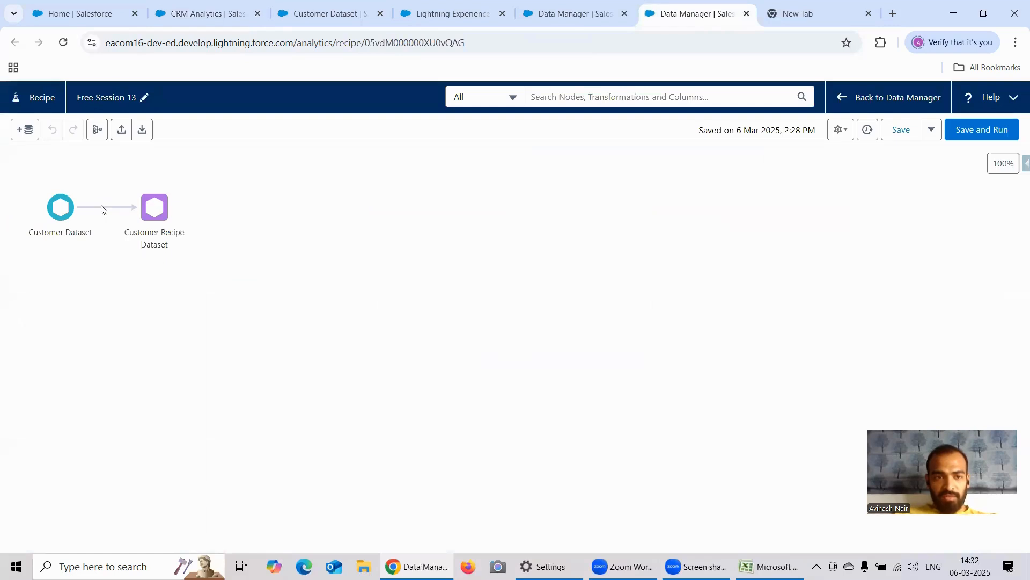
pyautogui.moveTo(106, 212)
pyautogui.click(105, 208)
pyautogui.click(88, 247)
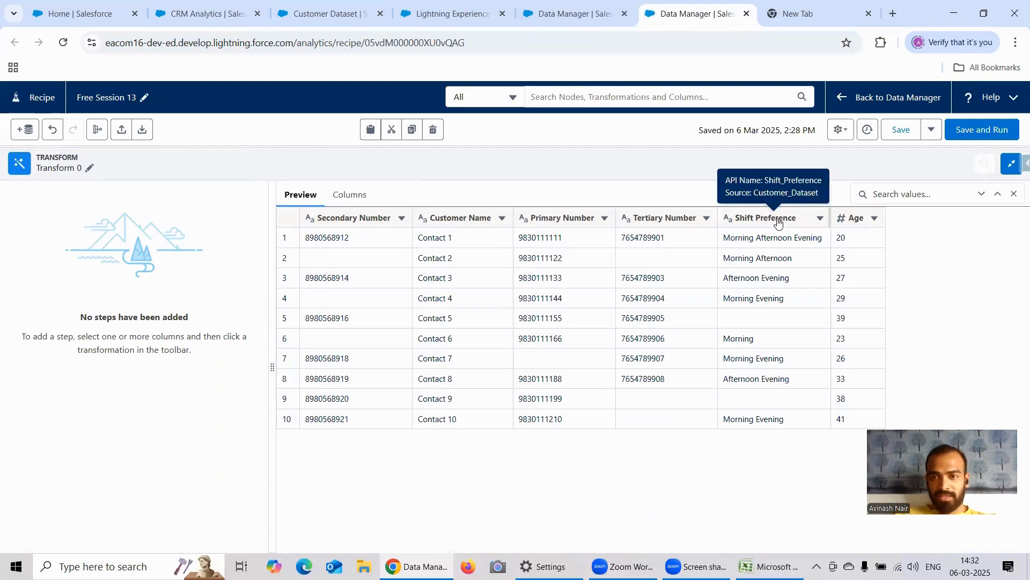
# - Start a Custom Formula transformation for the Shift Preference column and widen the formula editor
pyautogui.click(778, 220)
pyautogui.click(313, 164)
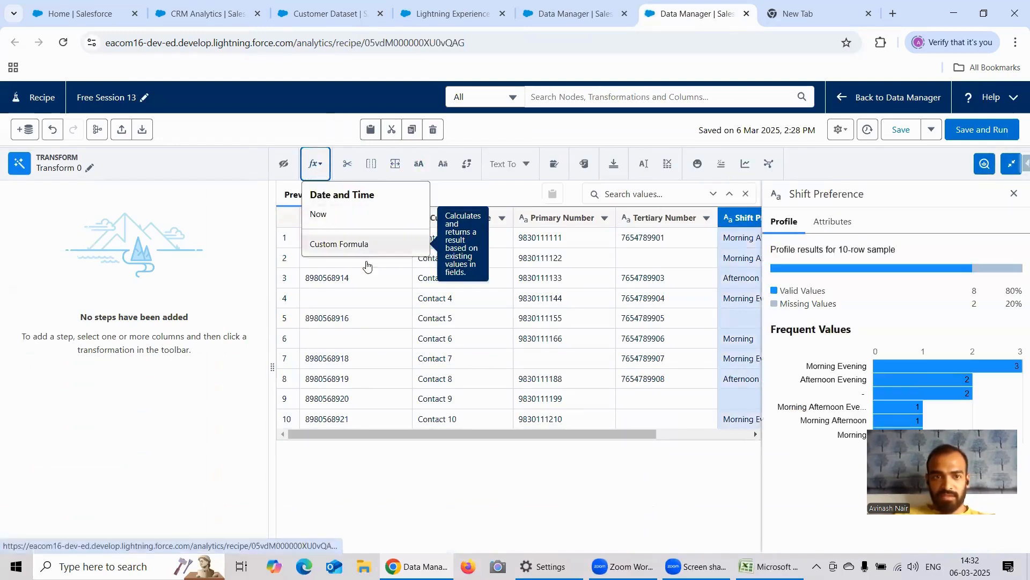
pyautogui.click(366, 263)
pyautogui.moveTo(295, 363); pyautogui.dragTo(409, 340)
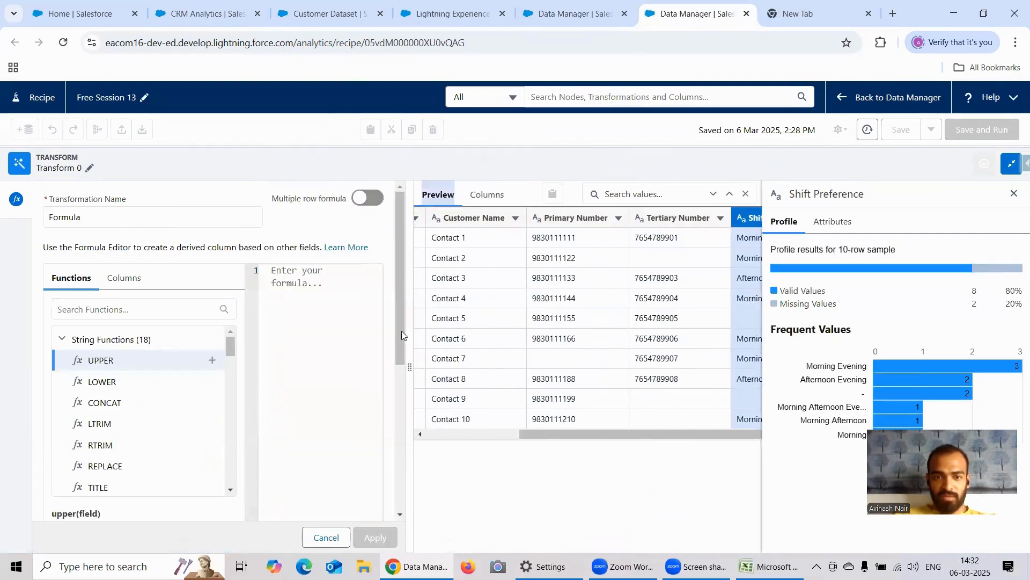
# - Collapse the string, numeric and date function groups and review the syntax description of the multivalue SPLIT function
pyautogui.click(63, 338)
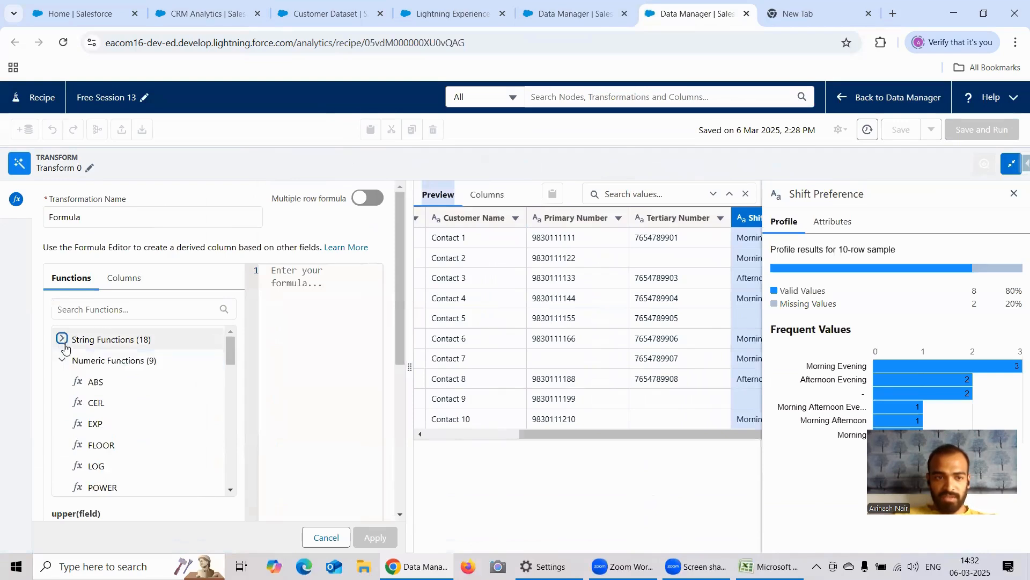
pyautogui.click(63, 360)
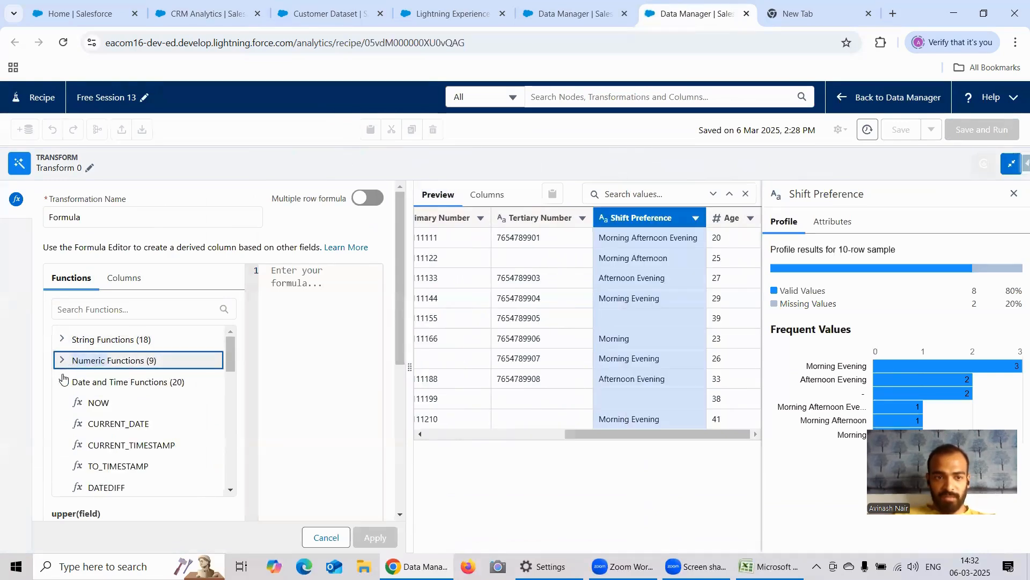
pyautogui.click(63, 381)
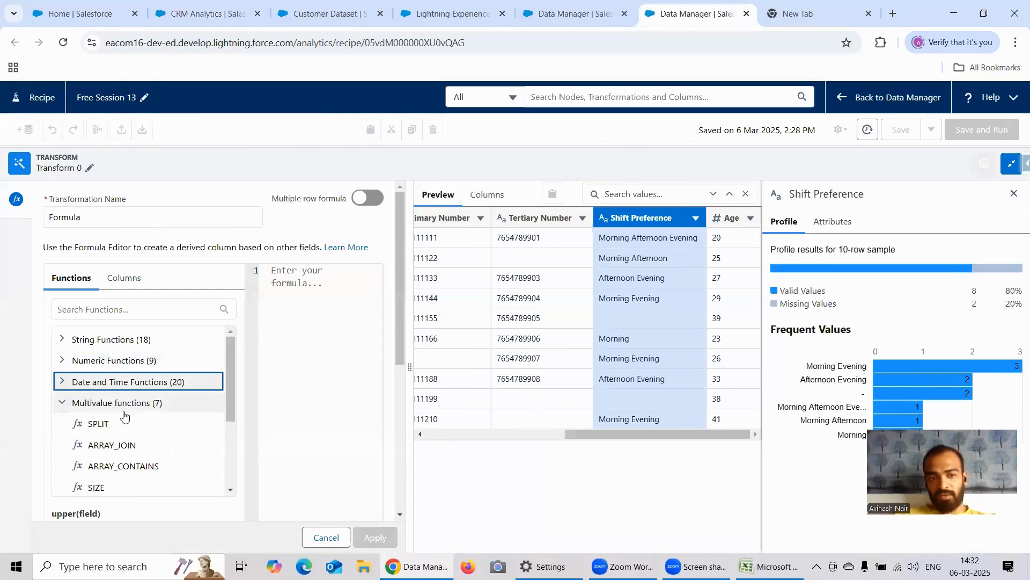
pyautogui.click(141, 424)
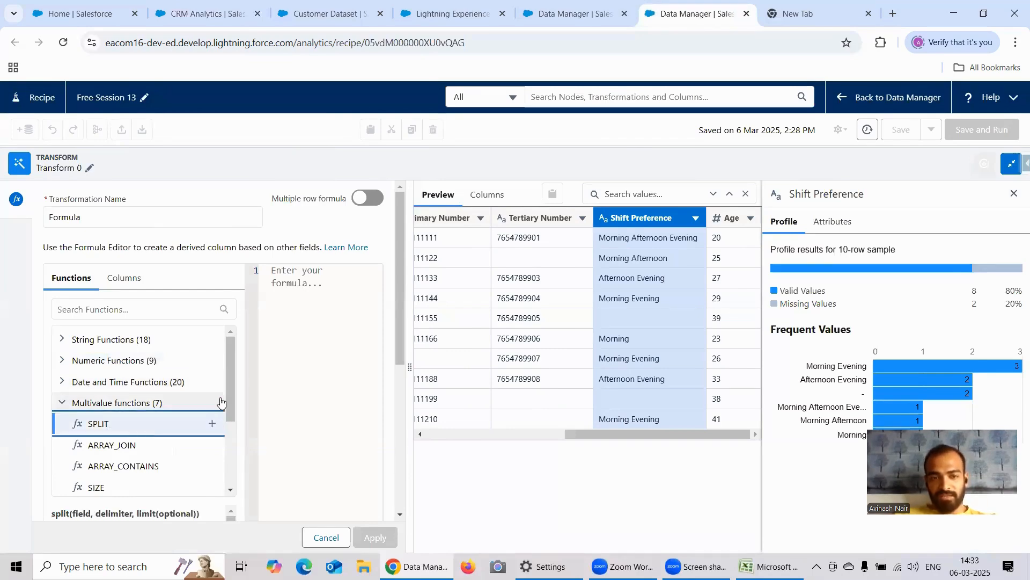
pyautogui.scroll(-3, 232, 422)
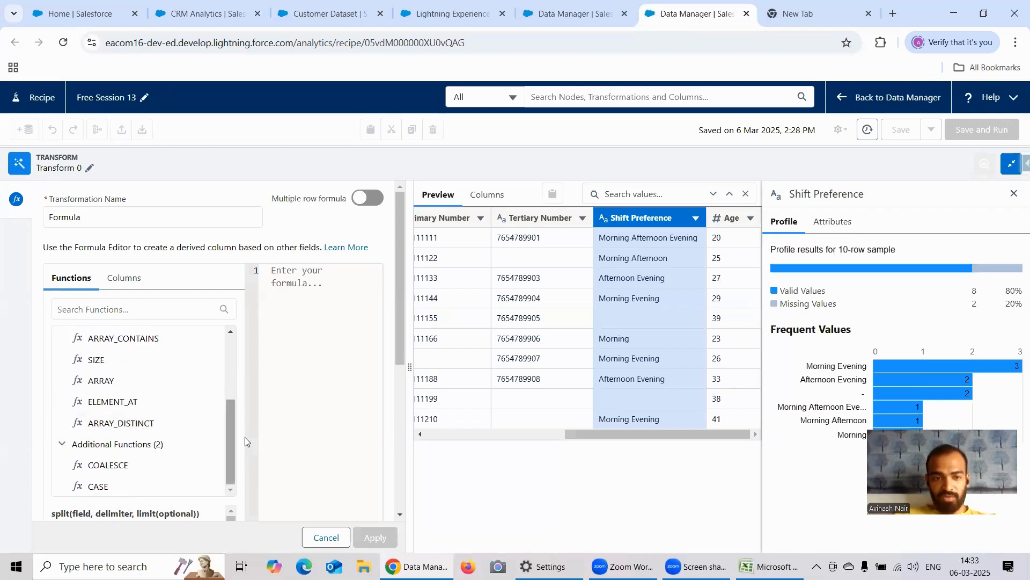
pyautogui.moveTo(401, 335); pyautogui.dragTo(403, 420)
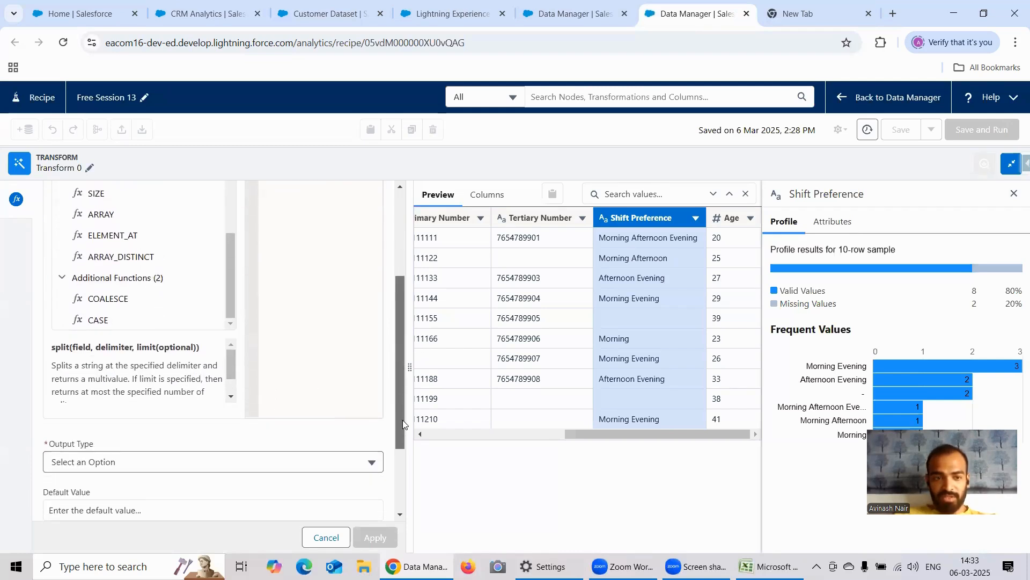
# - Insert the multivalue SPLIT function into the formula and review its description of field, delimiter and optional limit
pyautogui.scroll(2, 141, 257)
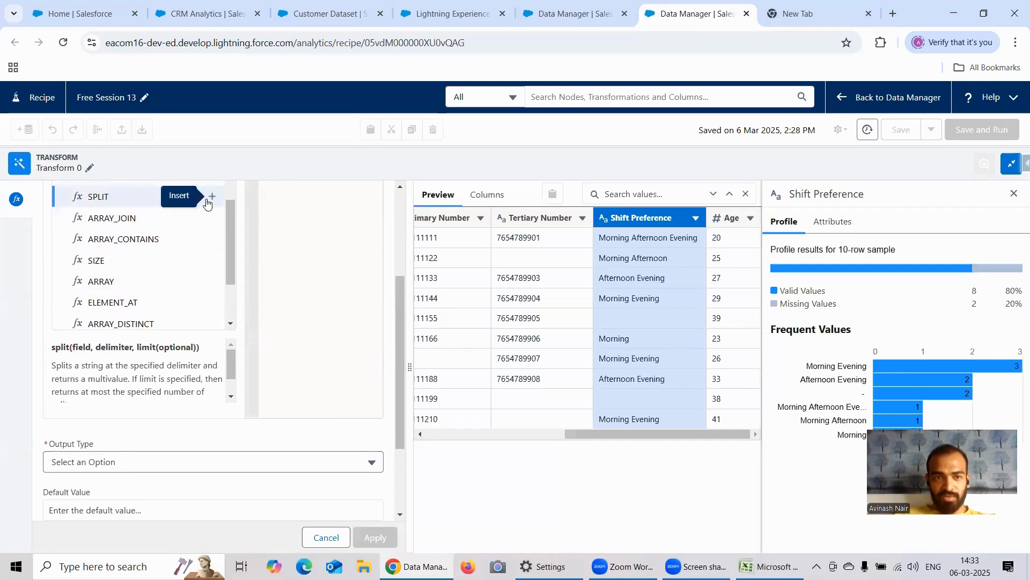
pyautogui.moveTo(410, 267); pyautogui.dragTo(410, 245)
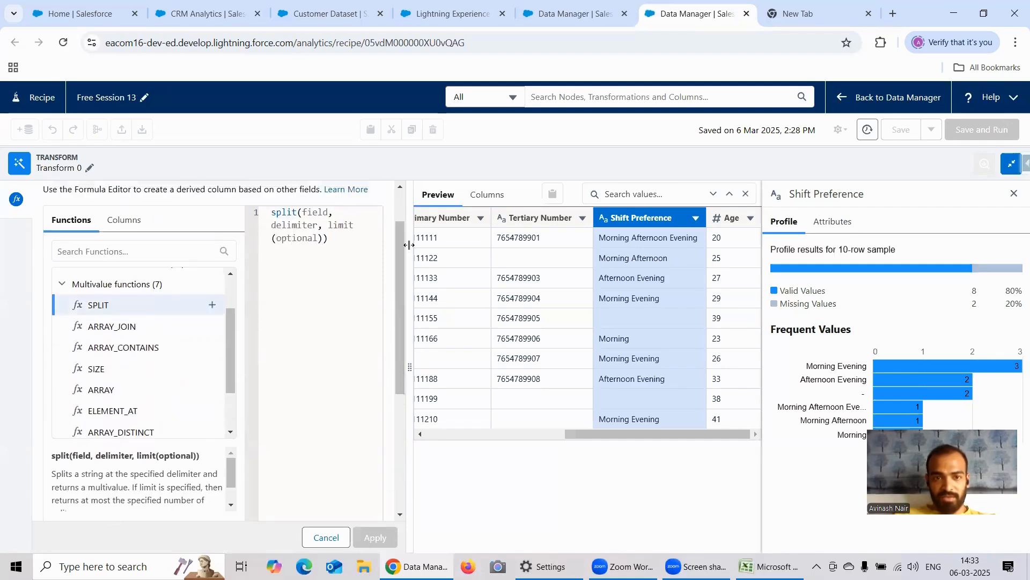
pyautogui.rightClick(410, 248)
pyautogui.click(399, 282)
pyautogui.moveTo(399, 298); pyautogui.dragTo(398, 345)
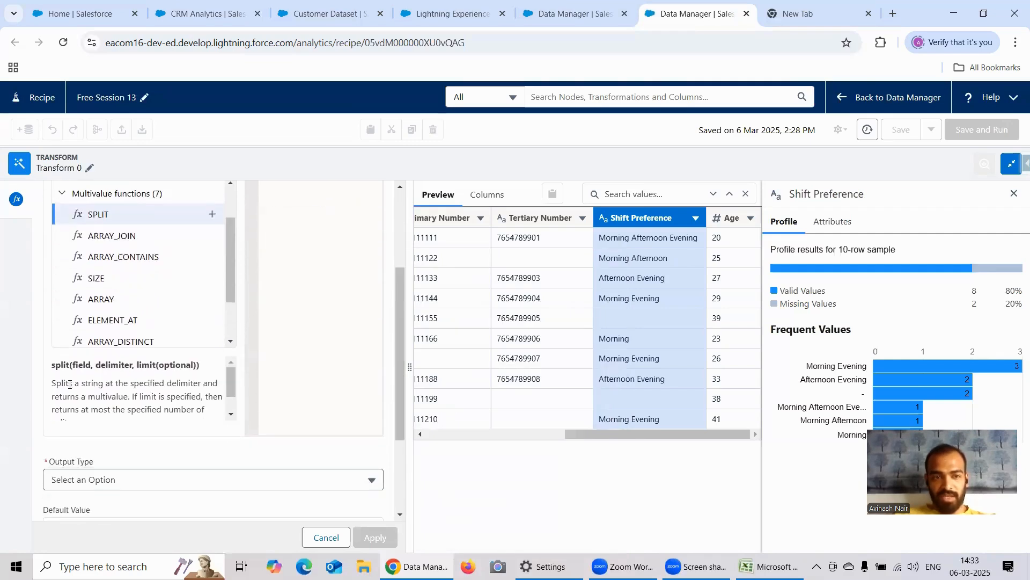
pyautogui.moveTo(68, 384); pyautogui.dragTo(114, 387)
pyautogui.scroll(-2, 180, 396)
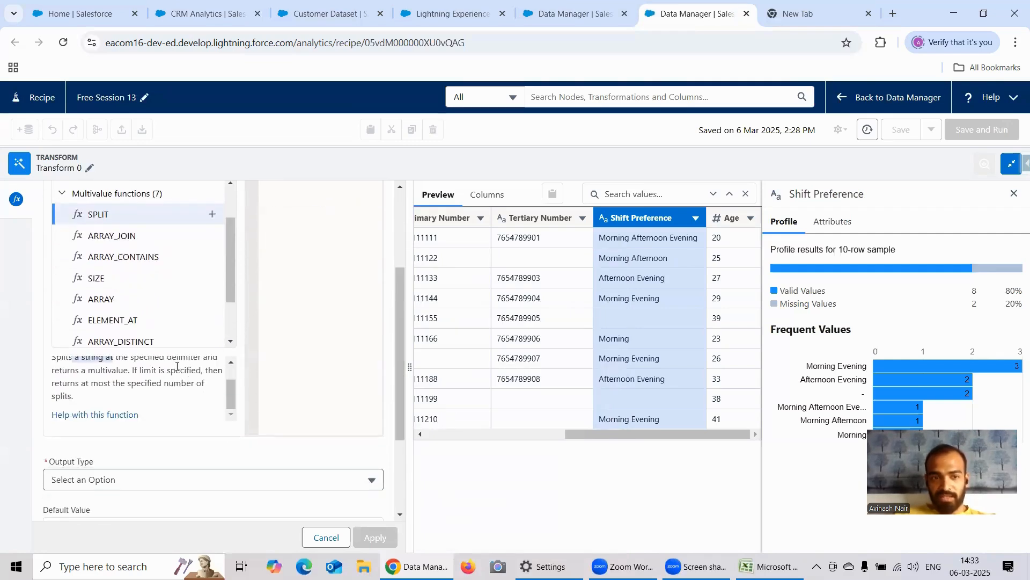
pyautogui.scroll(2, 185, 387)
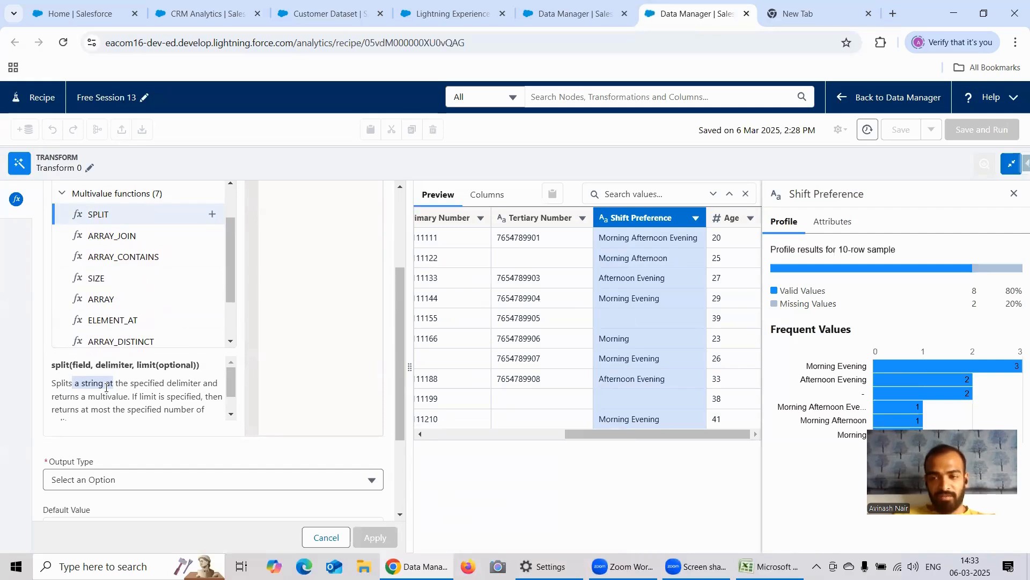
pyautogui.scroll(-2, 138, 381)
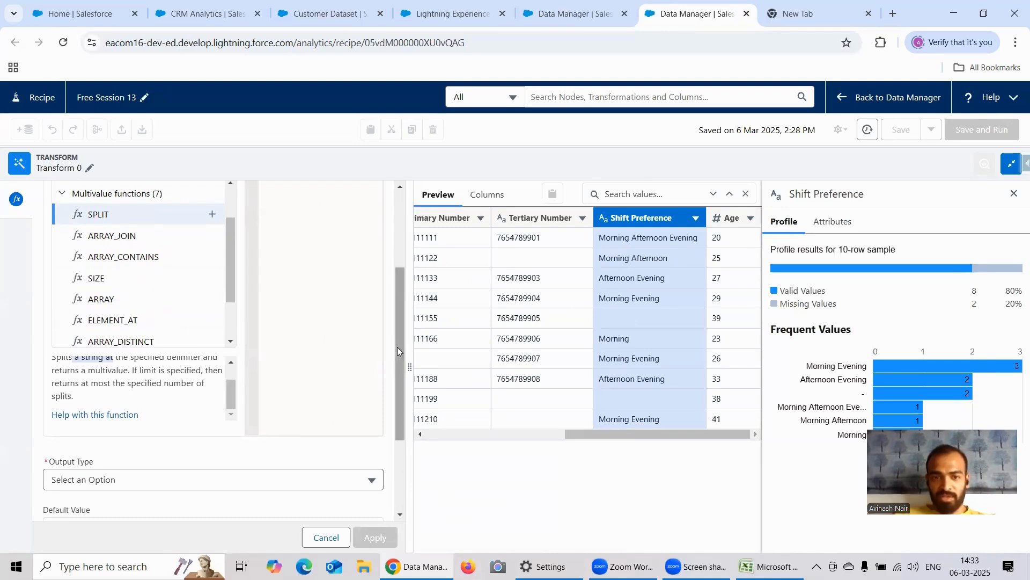
# - Clear the placeholder arguments from the split function and close the Shift Preference column profile
pyautogui.moveTo(397, 347); pyautogui.dragTo(400, 256)
pyautogui.doubleClick(321, 296)
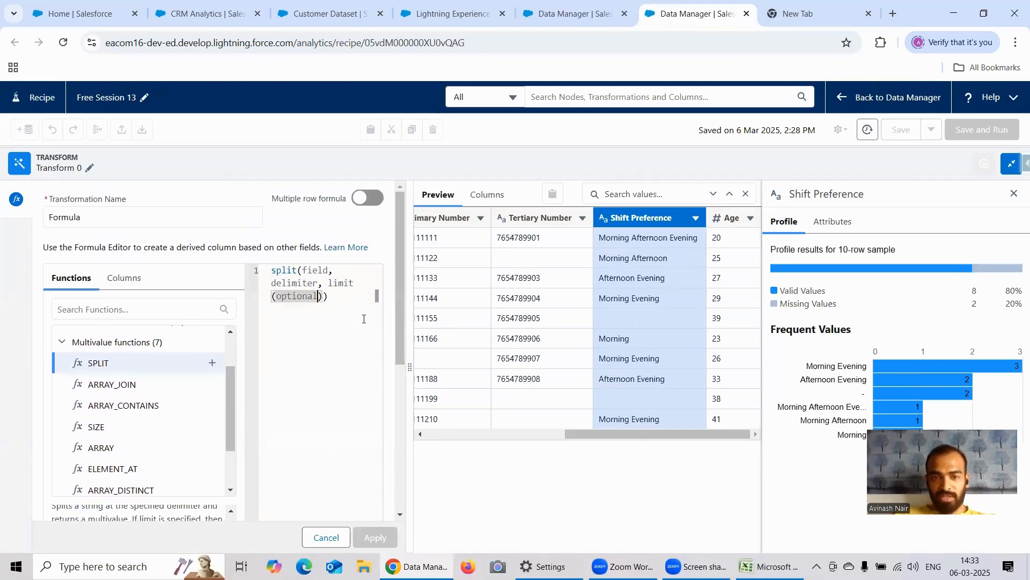
pyautogui.press('BackSpace')
pyautogui.press('BackSpace')
pyautogui.press('BackSpace')
pyautogui.press('BackSpace')
pyautogui.press('BackSpace')
pyautogui.press('BackSpace')
pyautogui.press('BackSpace')
pyautogui.press('BackSpace')
pyautogui.press('BackSpace')
pyautogui.press('BackSpace')
pyautogui.press('BackSpace')
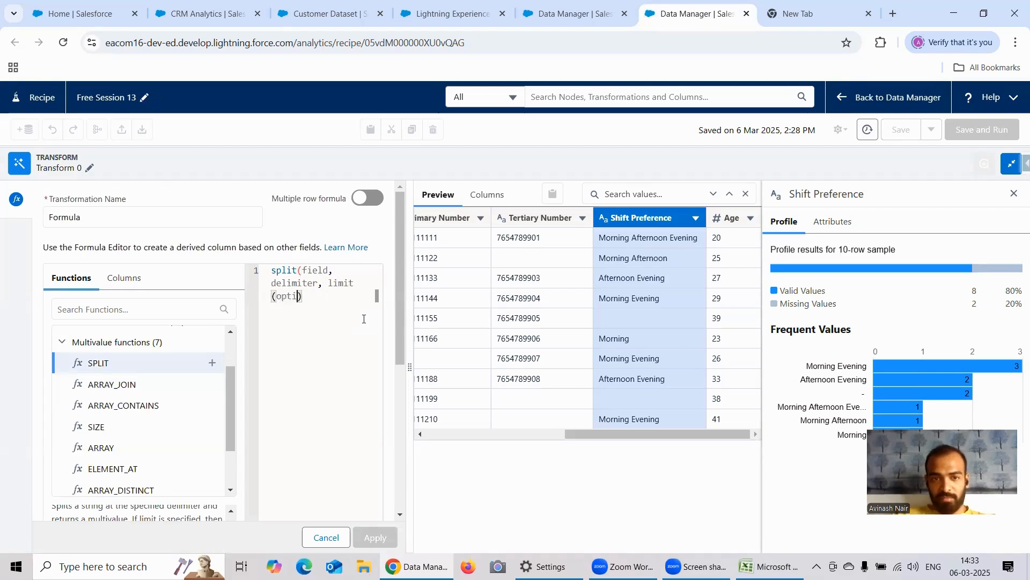
pyautogui.press('BackSpace')
pyautogui.press('BackSpace')
pyautogui.press('BackSpace')
pyautogui.press('BackSpace')
pyautogui.press('BackSpace')
pyautogui.press('BackSpace')
pyautogui.press('BackSpace')
pyautogui.press('BackSpace')
pyautogui.press('BackSpace')
pyautogui.press('BackSpace')
pyautogui.press('BackSpace')
pyautogui.press('BackSpace')
pyautogui.press('BackSpace')
pyautogui.press('BackSpace')
pyautogui.press('BackSpace')
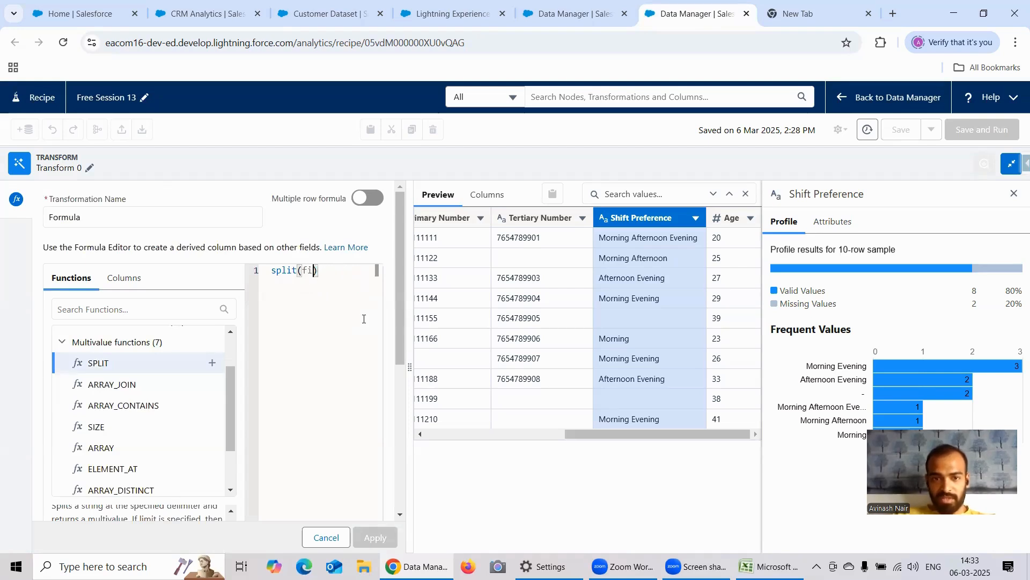
pyautogui.click(1014, 193)
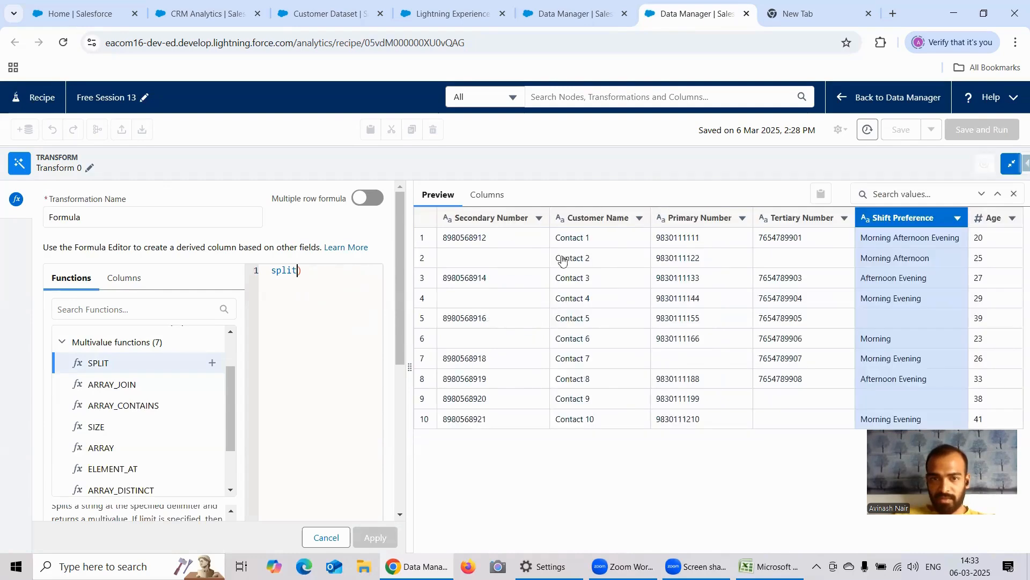
# - Complete the formula as split(Shift_Preference, ' ') with a single space as the delimiter
pyautogui.click(324, 272)
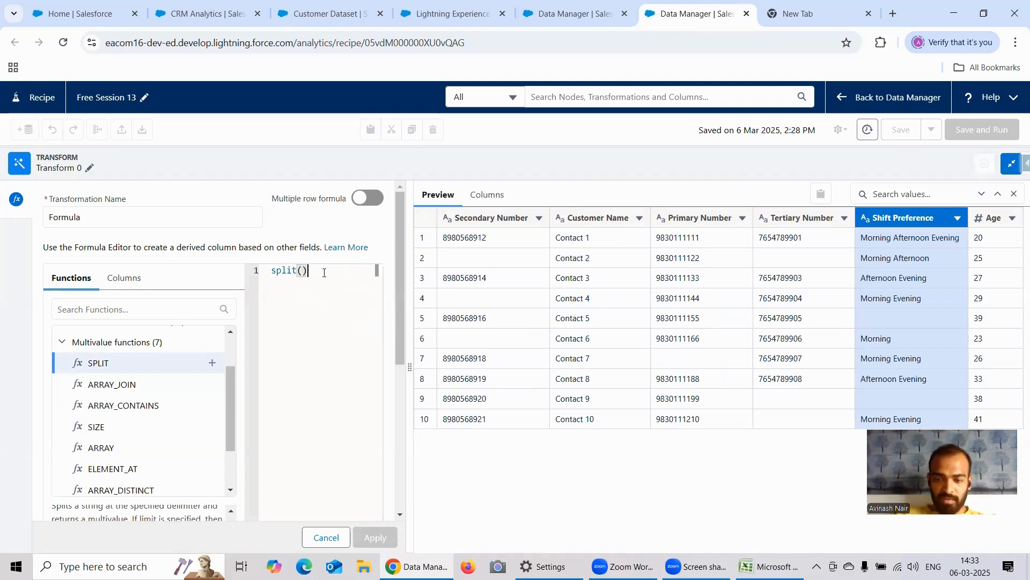
pyautogui.press('Left')
pyautogui.write('sh')
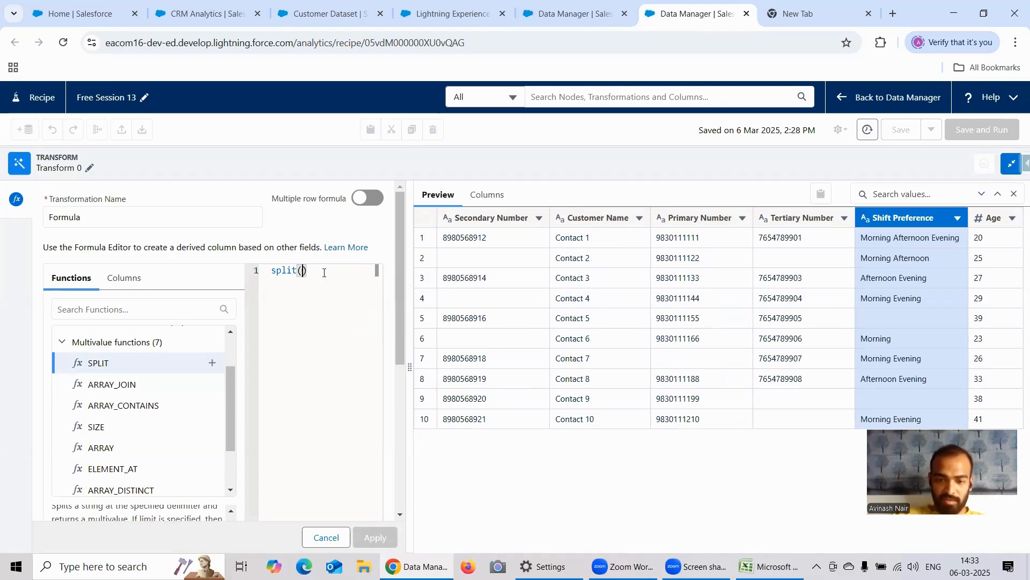
pyautogui.write('if')
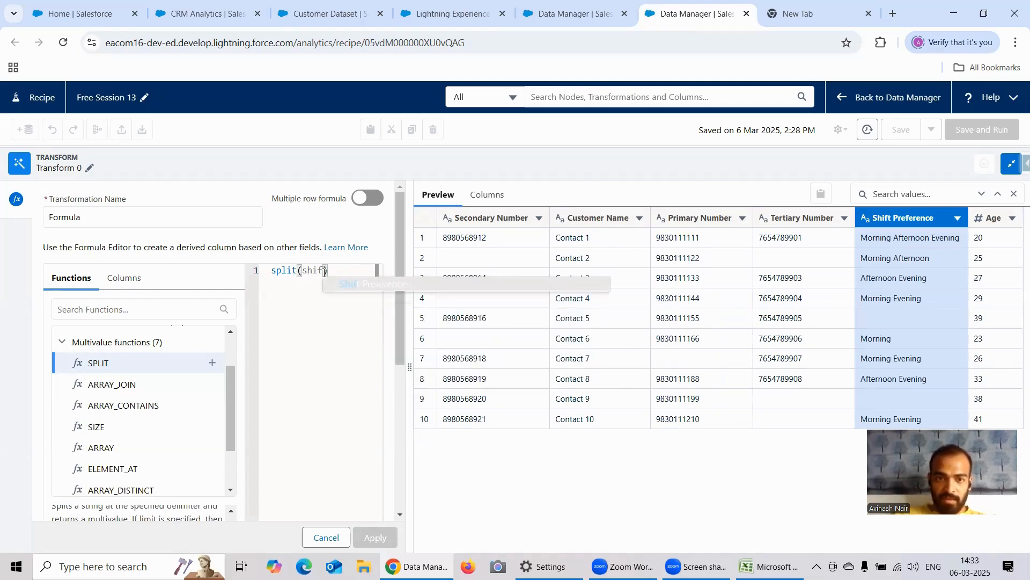
pyautogui.click(348, 283)
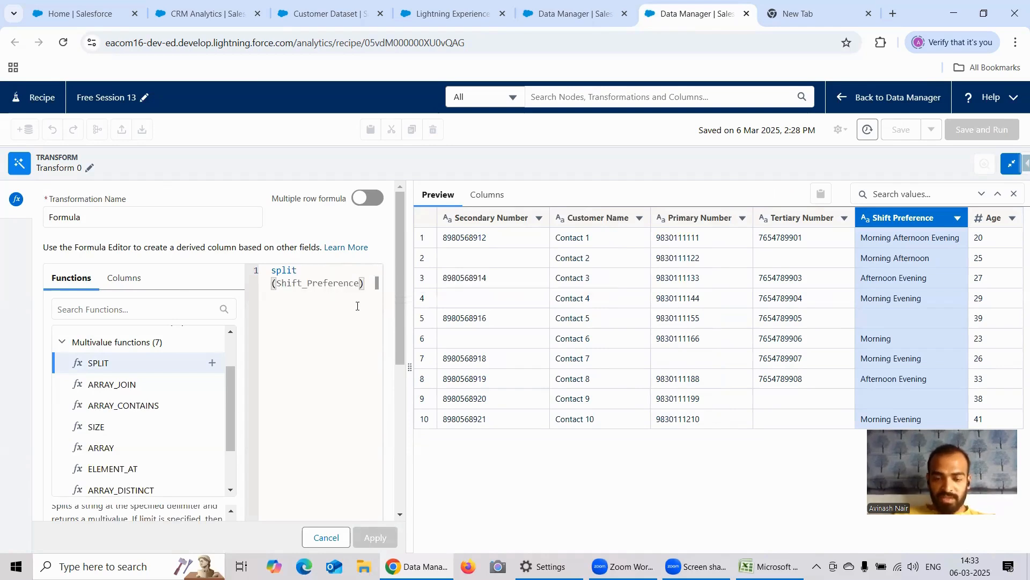
pyautogui.write(", '")
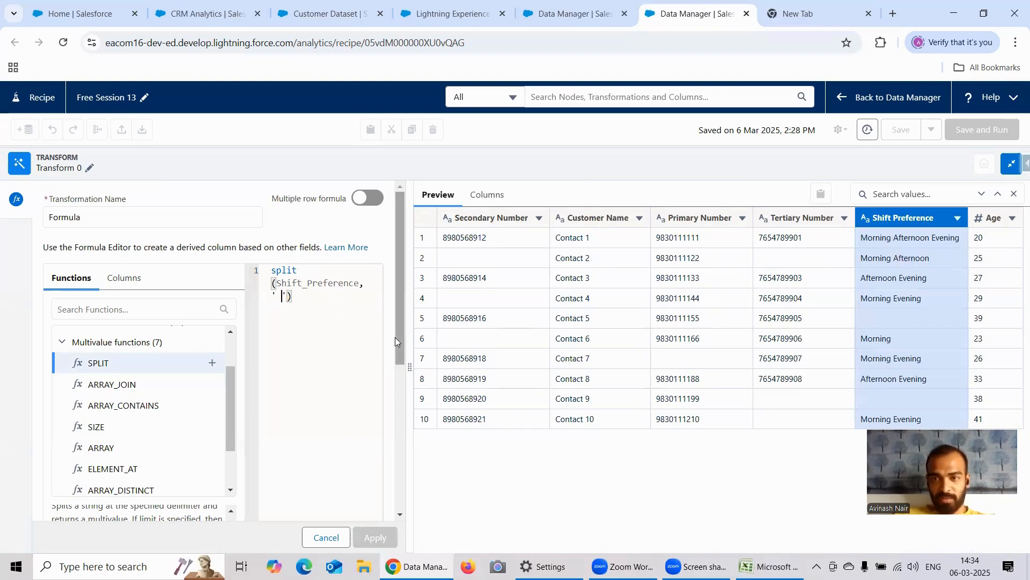
# - Set the formula's column label to "Shift Preference Multivalue"
pyautogui.scroll(-3, 399, 337)
pyautogui.scroll(-2, 403, 456)
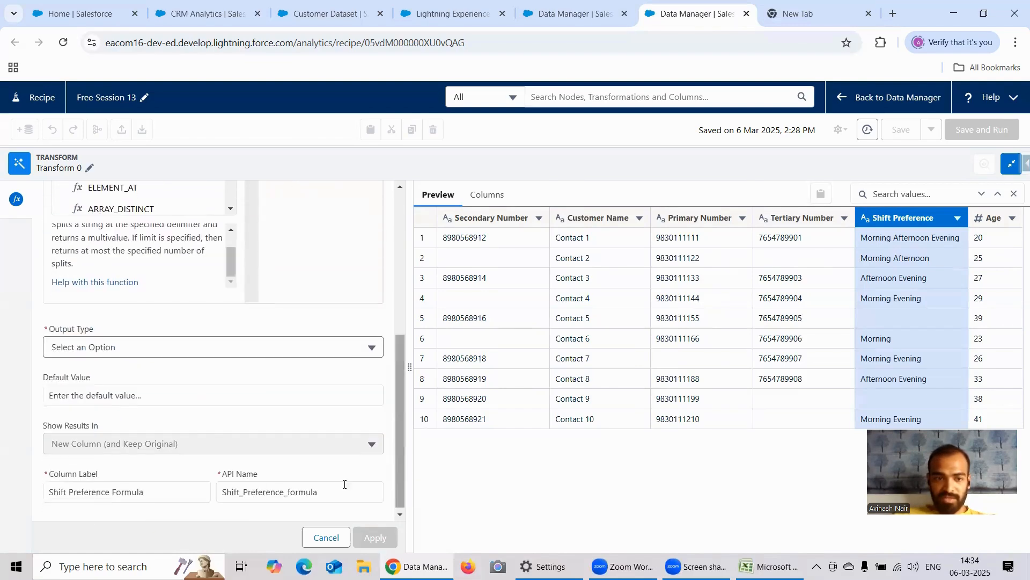
pyautogui.doubleClick(164, 489)
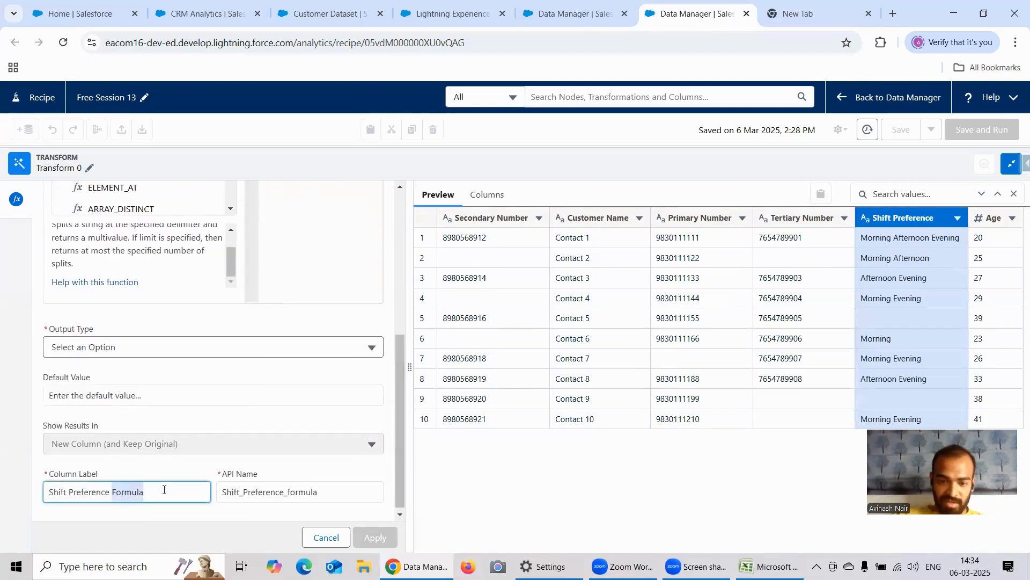
pyautogui.write('Multivalu')
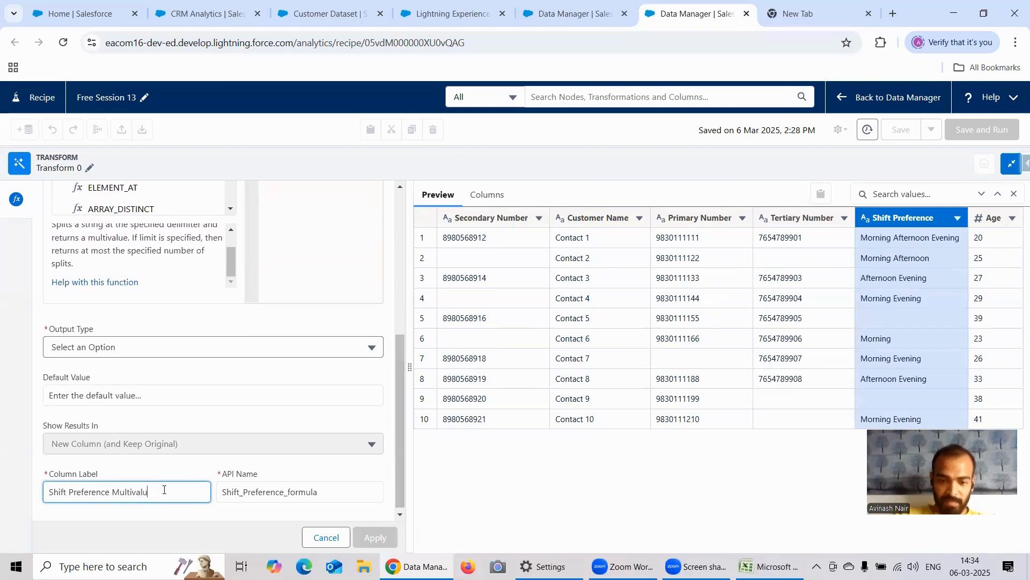
pyautogui.write('e')
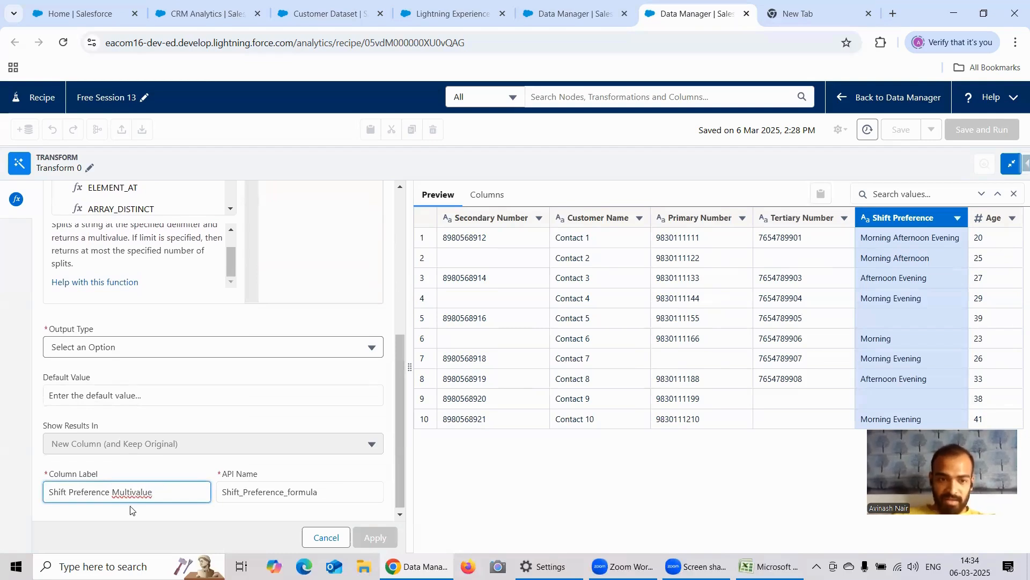
# - Set the new column's API name to Shift_Preference_Multivalue by copying the label and replacing its spaces with underscores
pyautogui.tripleClick(156, 491)
pyautogui.hotkey('ctrl', 'c')
pyautogui.click(335, 492)
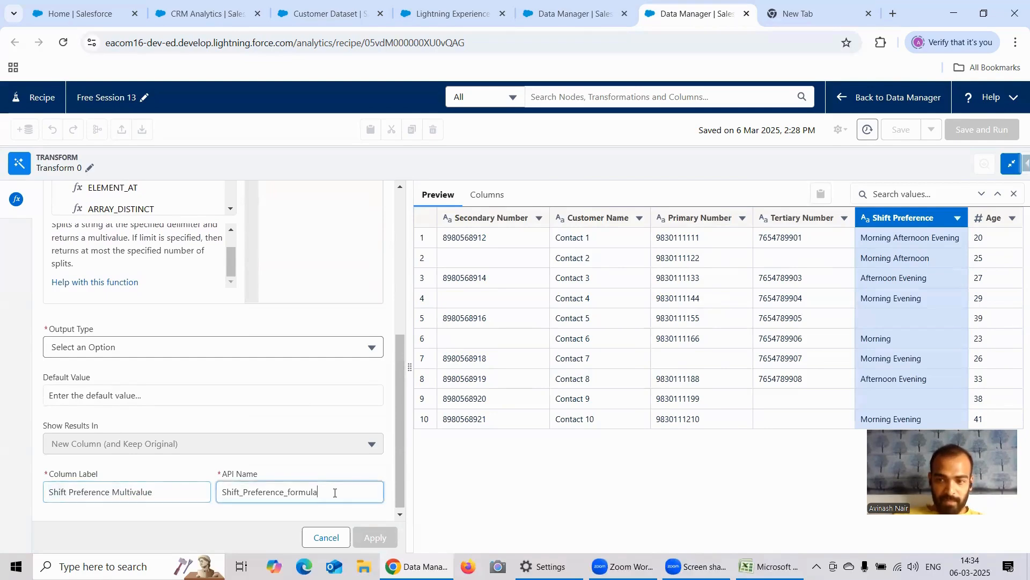
pyautogui.hotkey('ctrl', 'v')
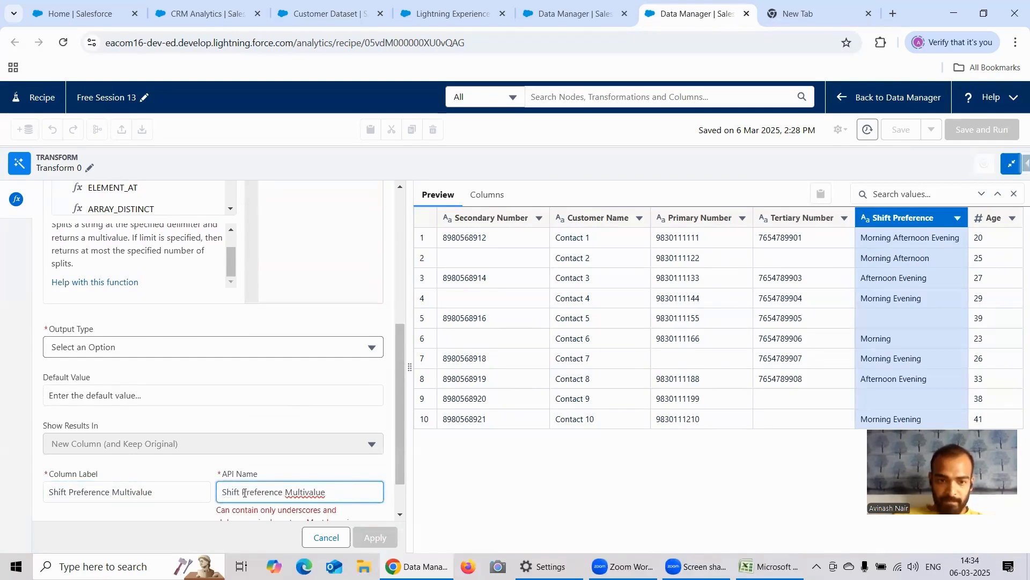
pyautogui.press('BackSpace')
pyautogui.write('_')
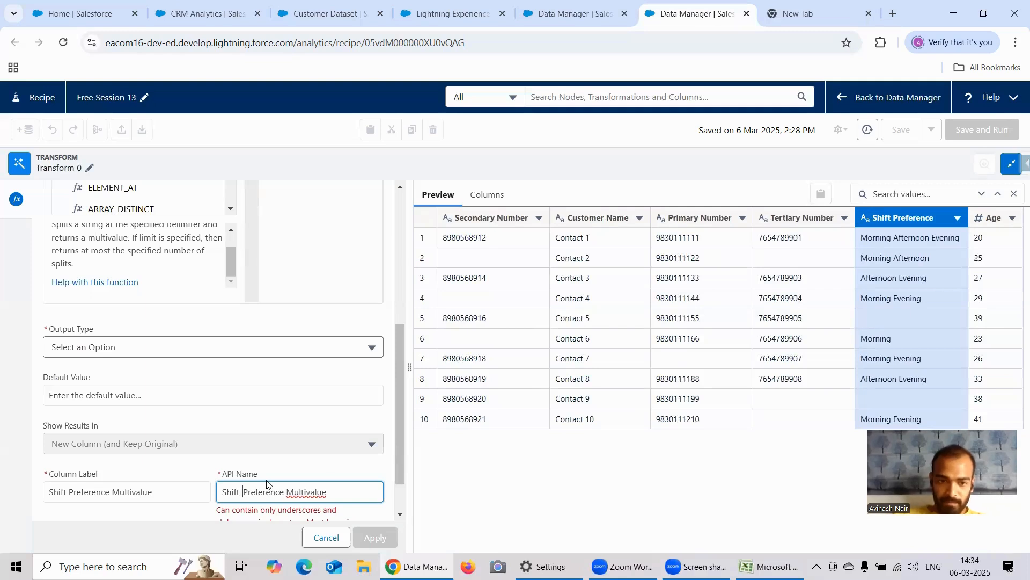
pyautogui.click(287, 492)
pyautogui.press('BackSpace')
pyautogui.write('_')
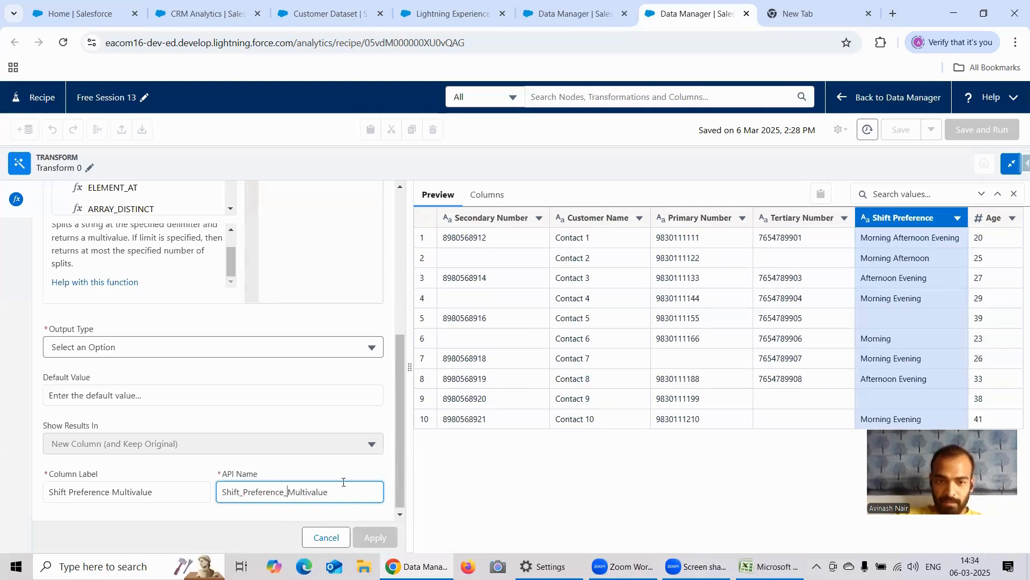
# - Set the formula's output type to Multivalue, apply the transformation and check the new column in the preview
pyautogui.click(125, 347)
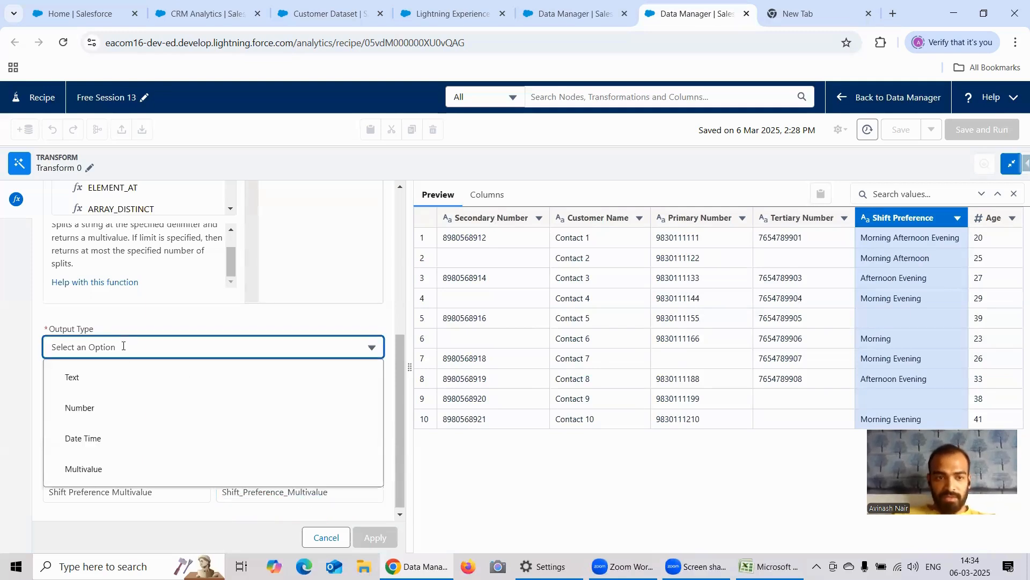
pyautogui.click(124, 472)
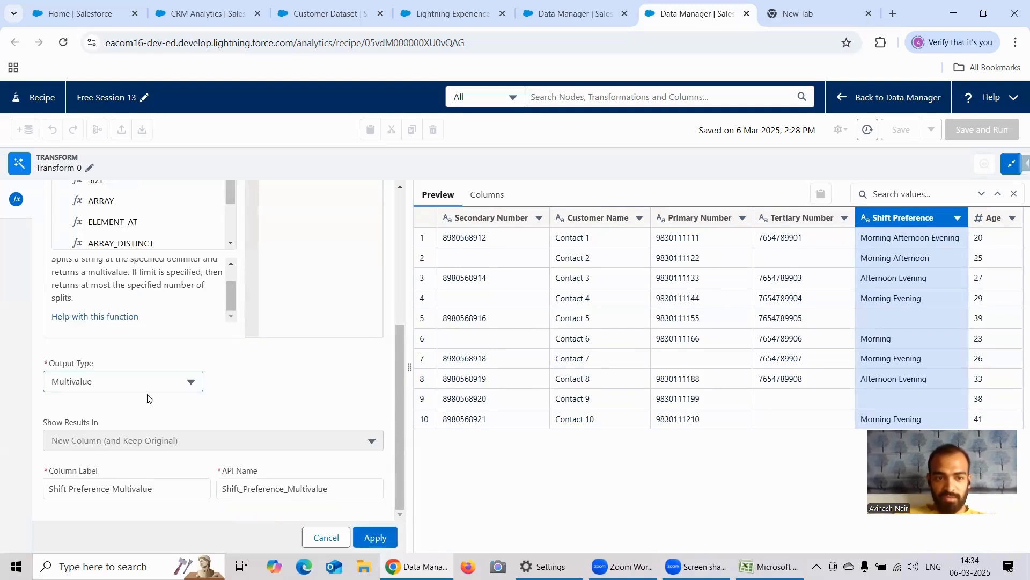
pyautogui.click(376, 538)
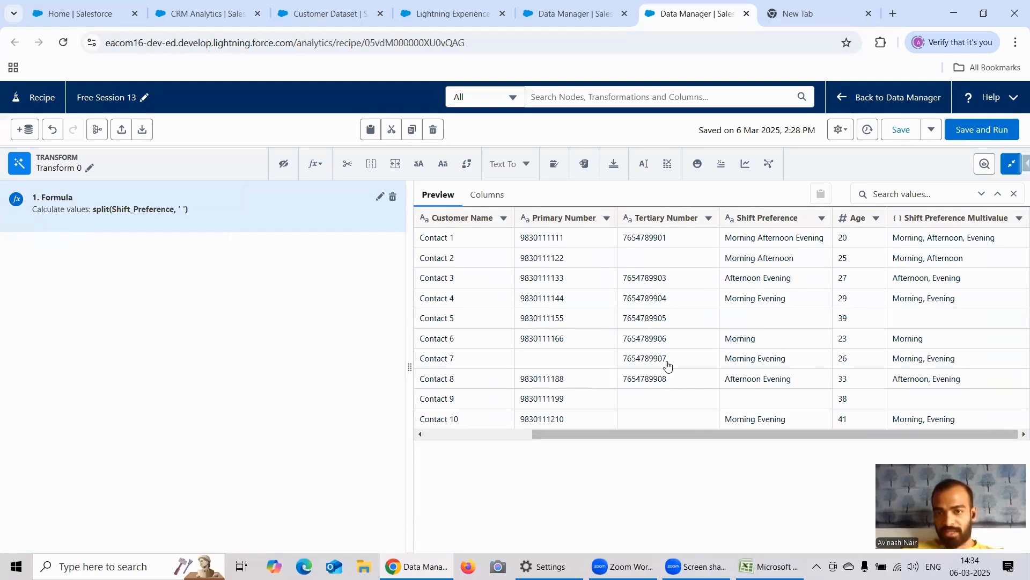
pyautogui.moveTo(694, 433); pyautogui.dragTo(724, 434)
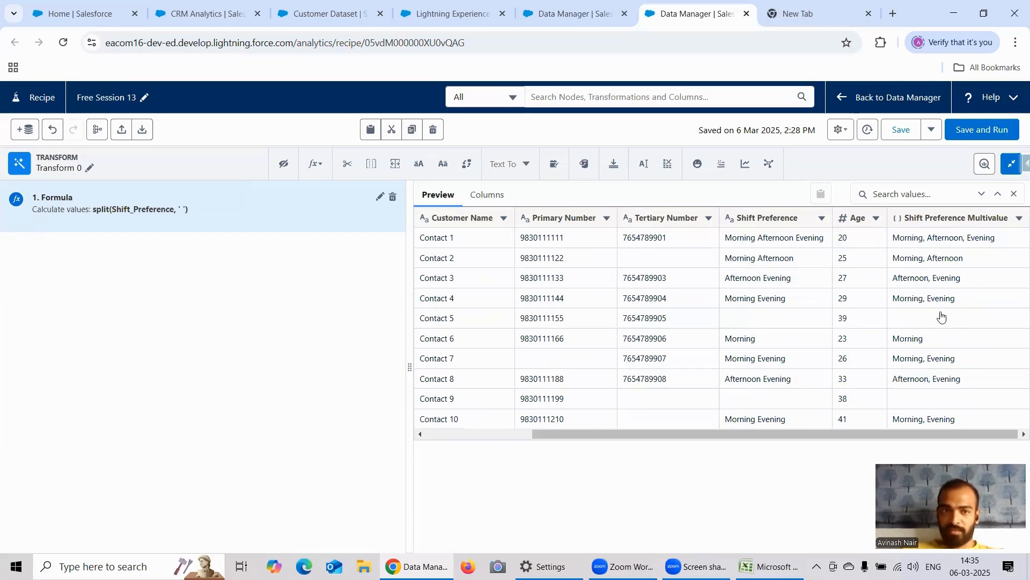
# - Restore the recipe graph view and rename the Transform 0 node as "Transform Related to MultiValue"
pyautogui.click(1012, 164)
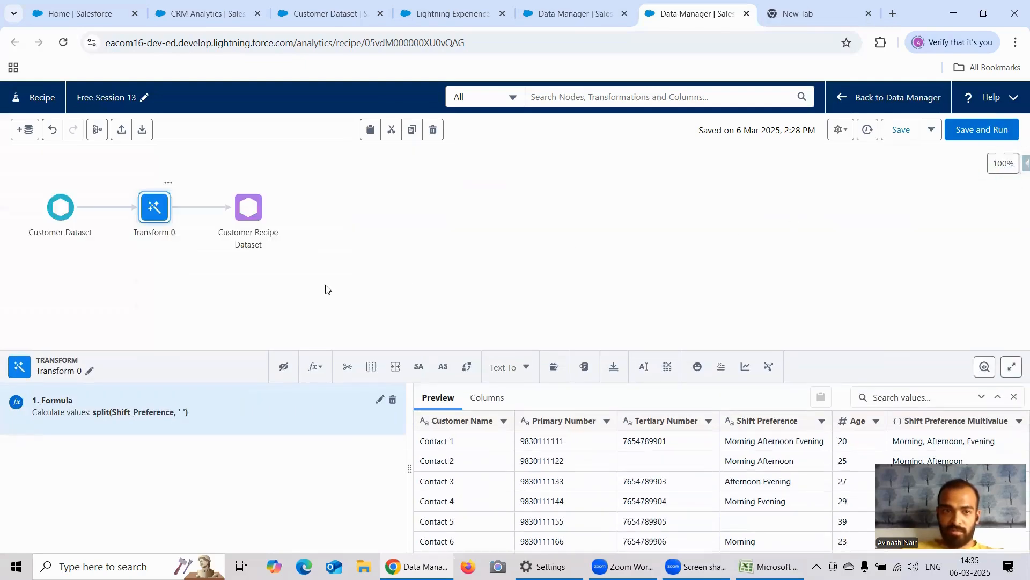
pyautogui.click(89, 372)
pyautogui.click(171, 314)
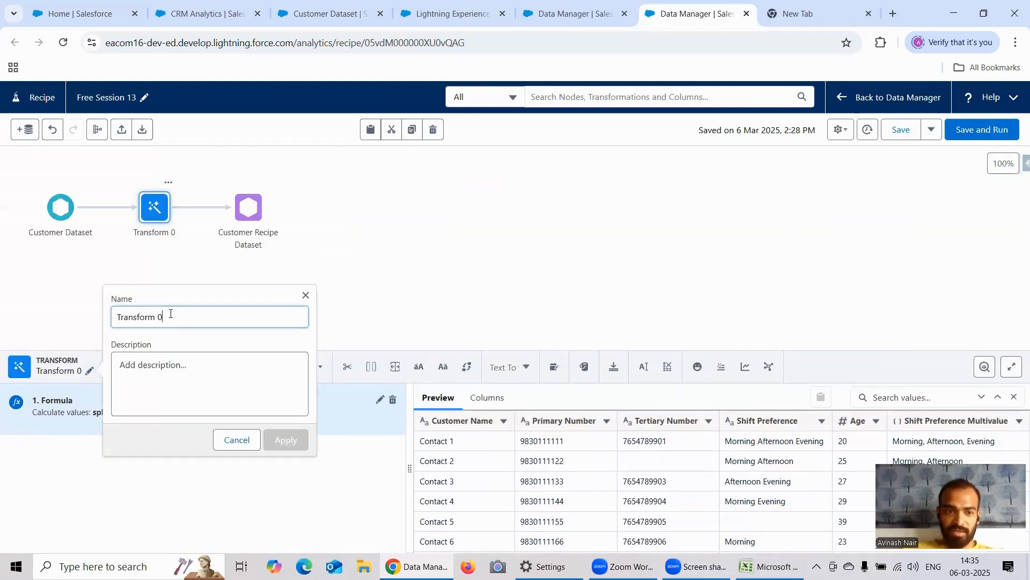
pyautogui.press('BackSpace')
pyautogui.write('Re')
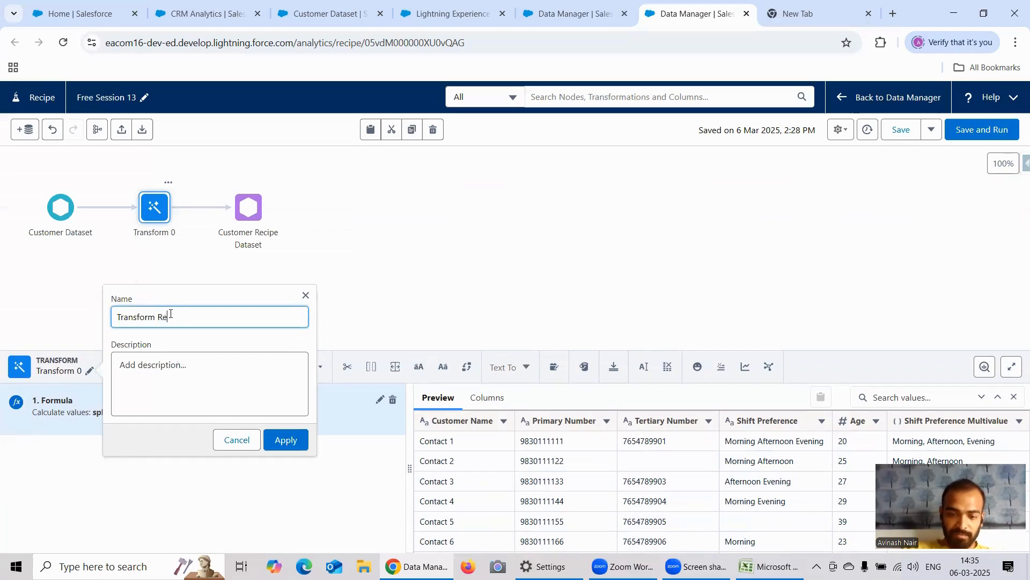
pyautogui.write('lated to')
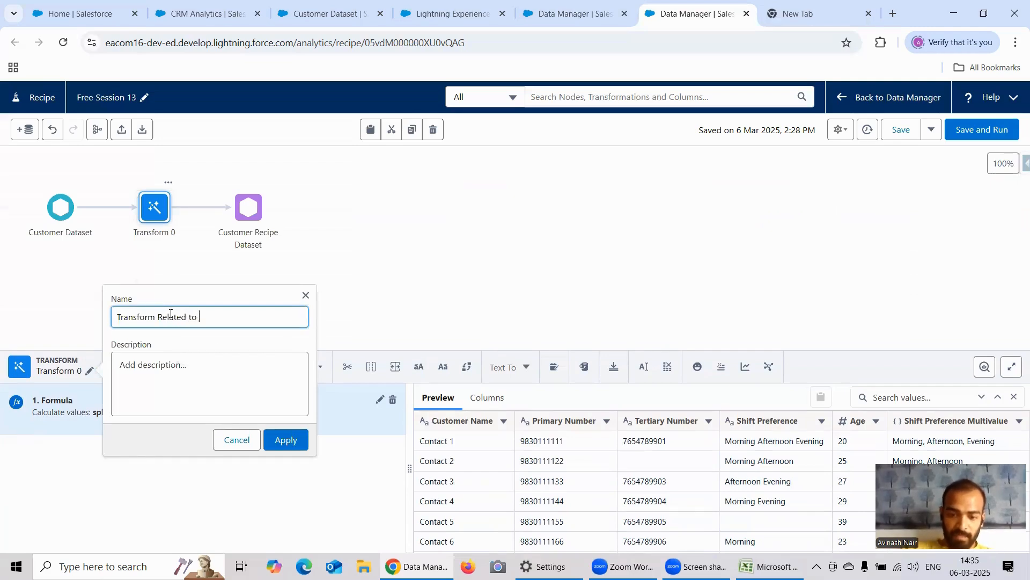
pyautogui.write(' MultiValue')
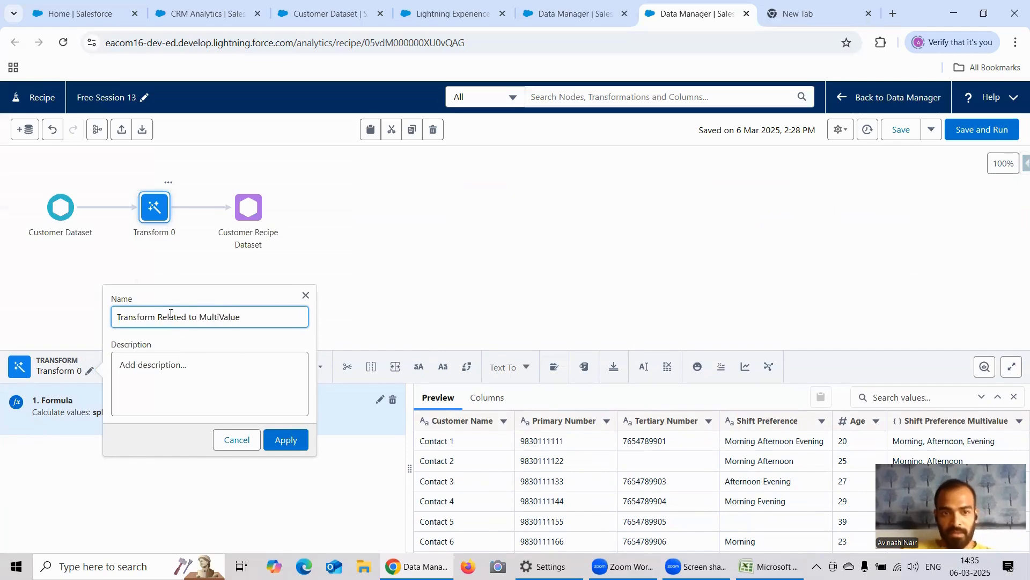
pyautogui.click(288, 439)
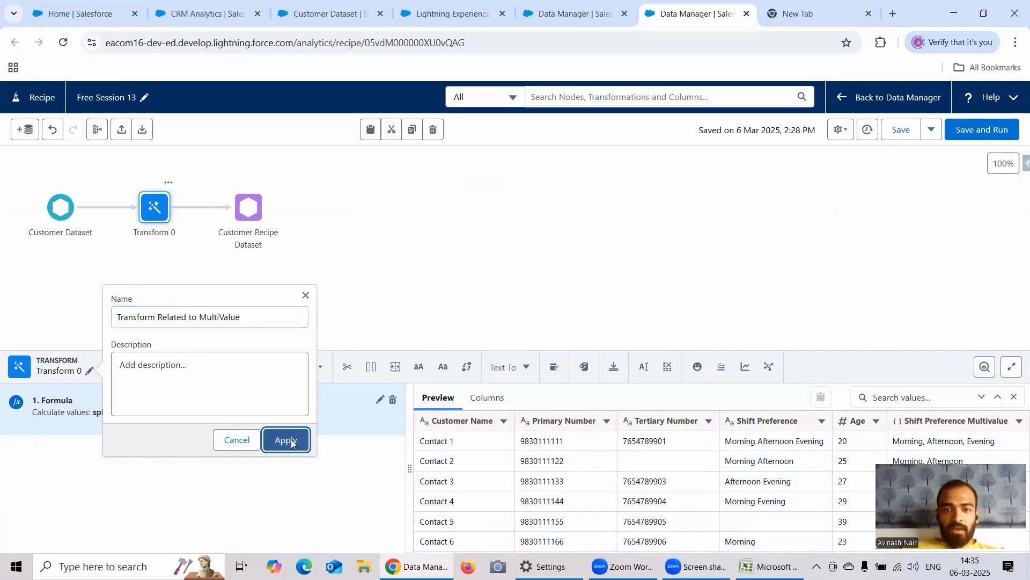
# - Save and run the Free Session 13 recipe, and switch to the Data Manager job monitor
pyautogui.click(971, 139)
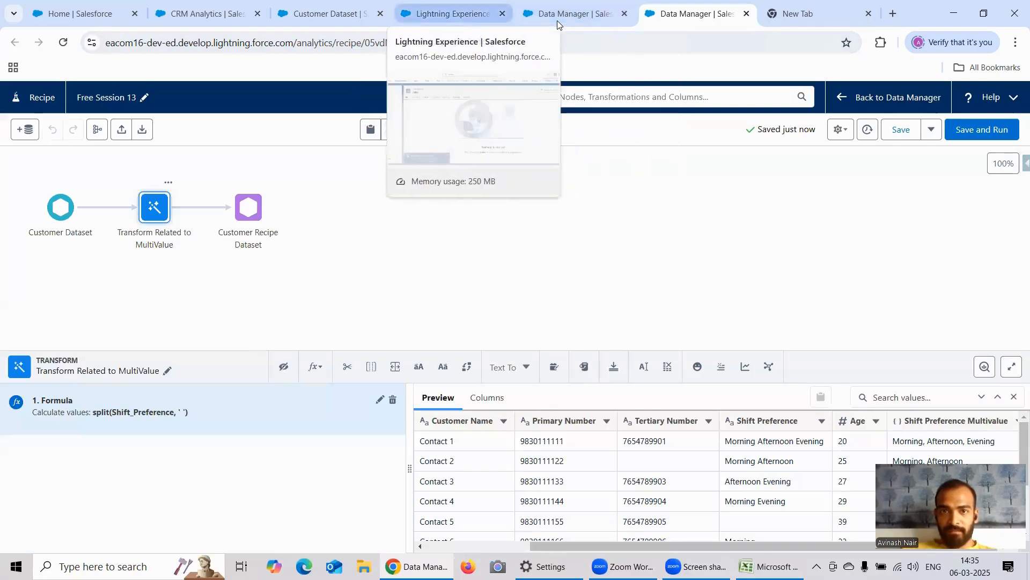
pyautogui.click(541, 19)
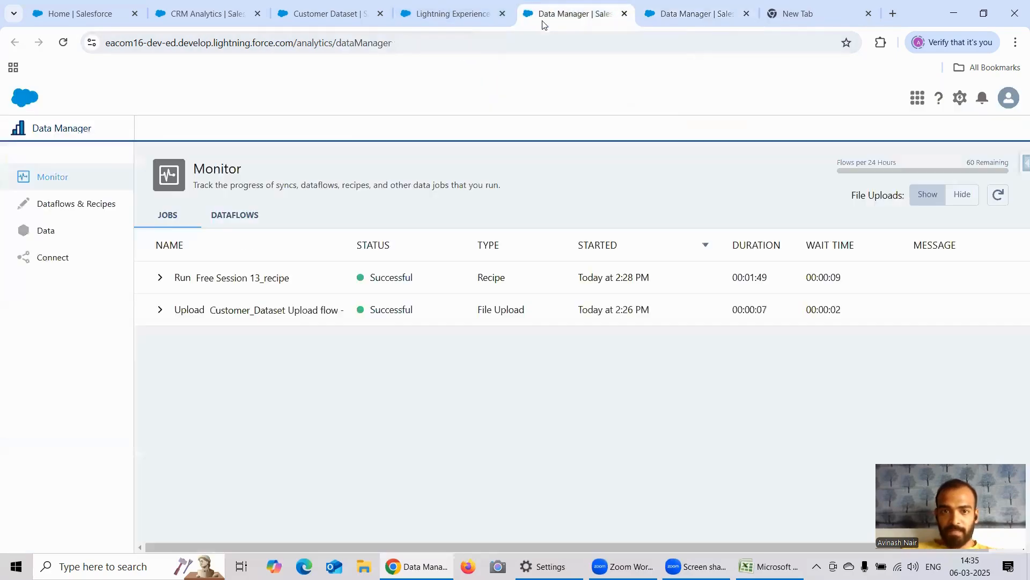
# - Refresh the job monitor to check the Free Session 13 recipe run, and reload the Customer Information Lens
pyautogui.click(999, 197)
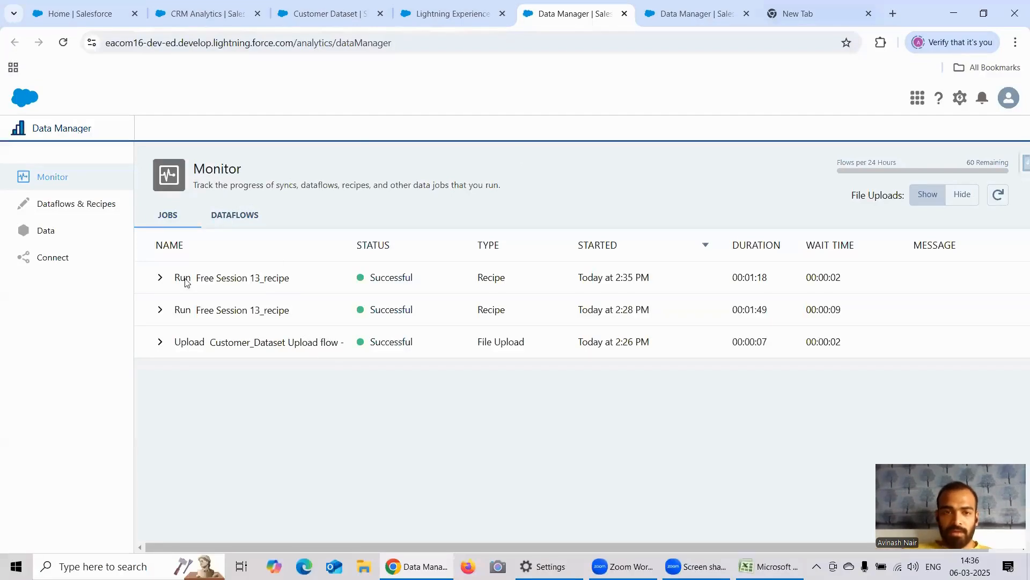
pyautogui.click(207, 13)
pyautogui.click(63, 43)
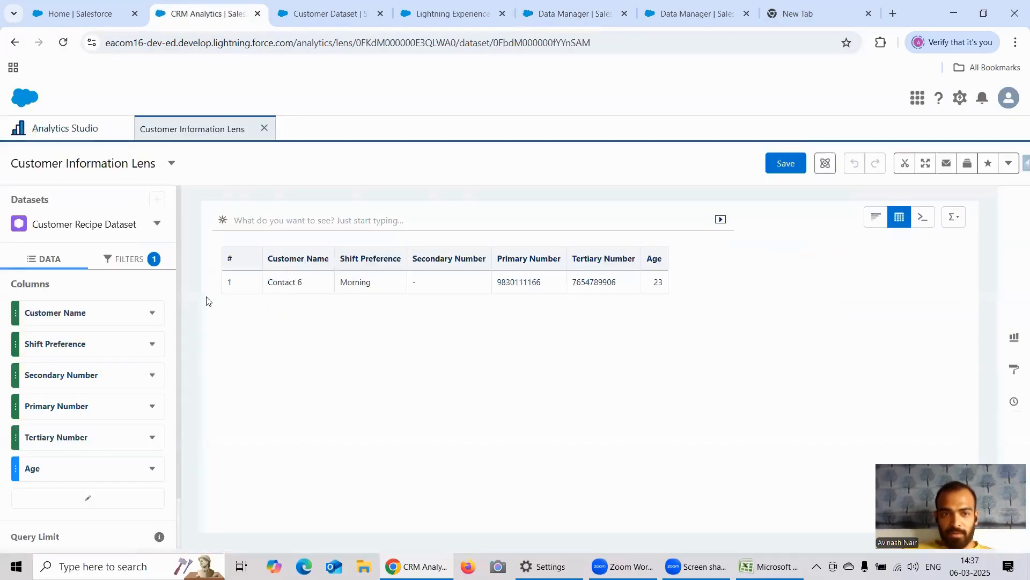
# - Add the Shift Preference Multivalue column to the Customer Information Lens table
pyautogui.click(130, 259)
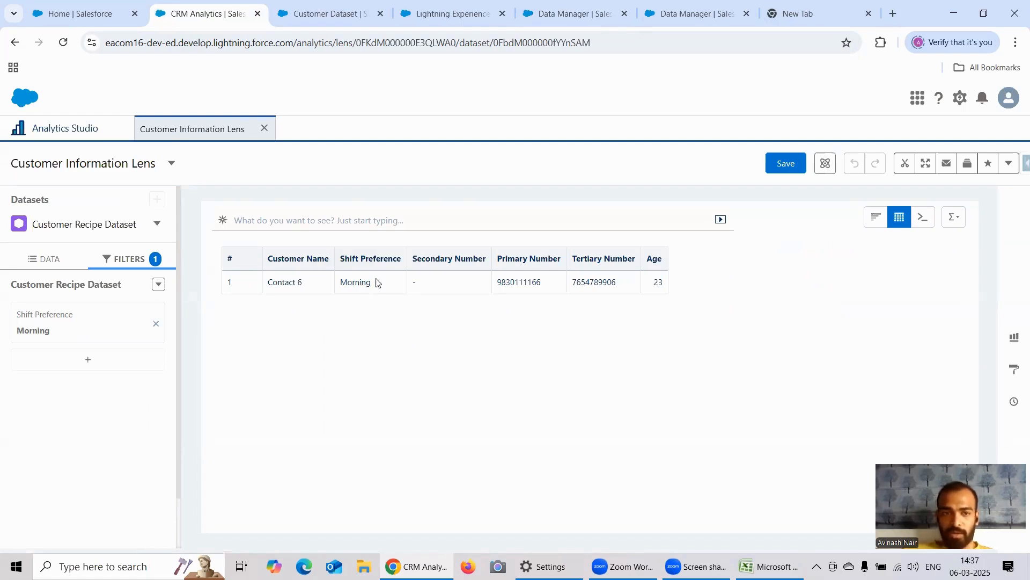
pyautogui.click(41, 263)
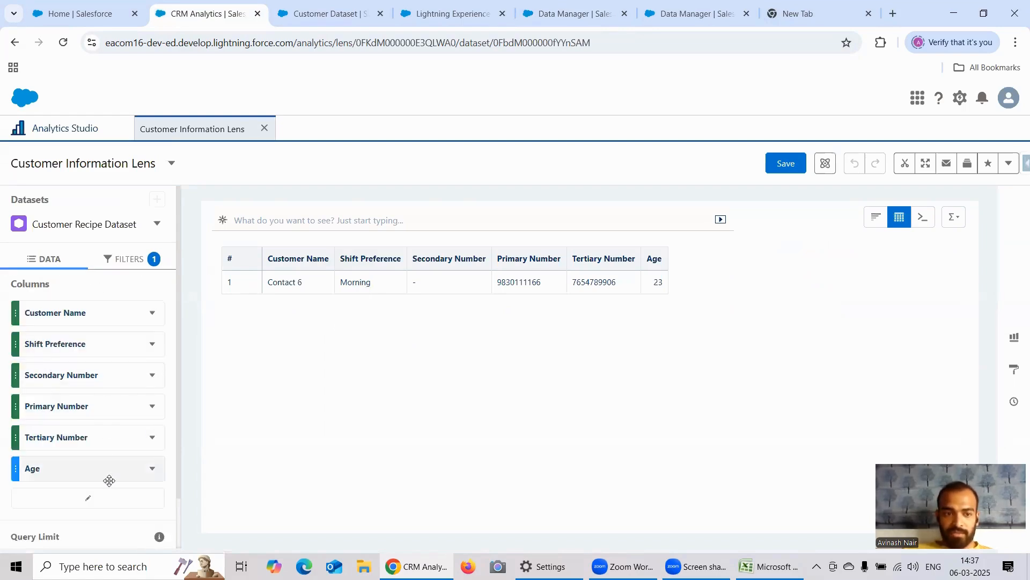
pyautogui.click(88, 497)
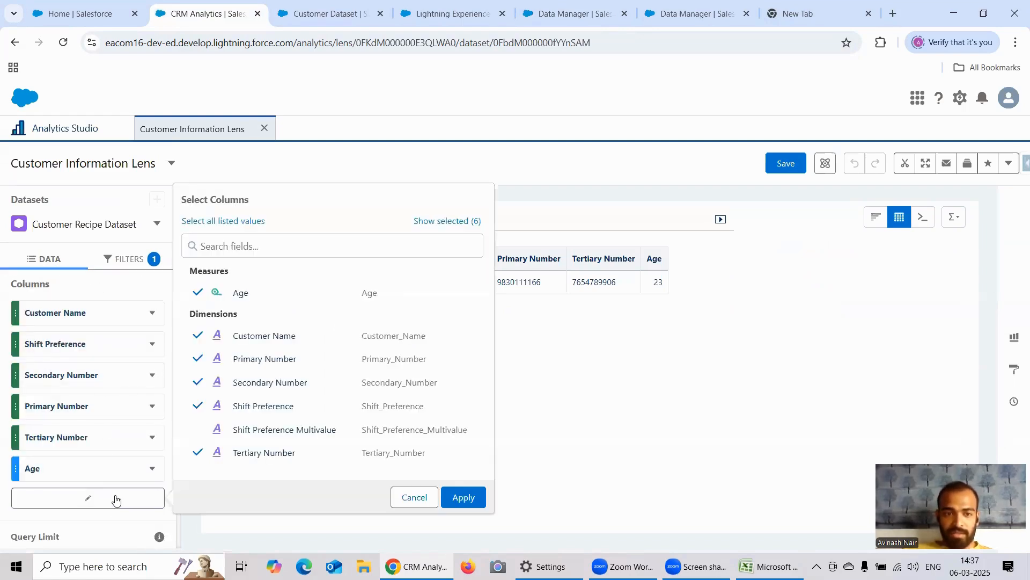
pyautogui.click(272, 429)
pyautogui.click(463, 497)
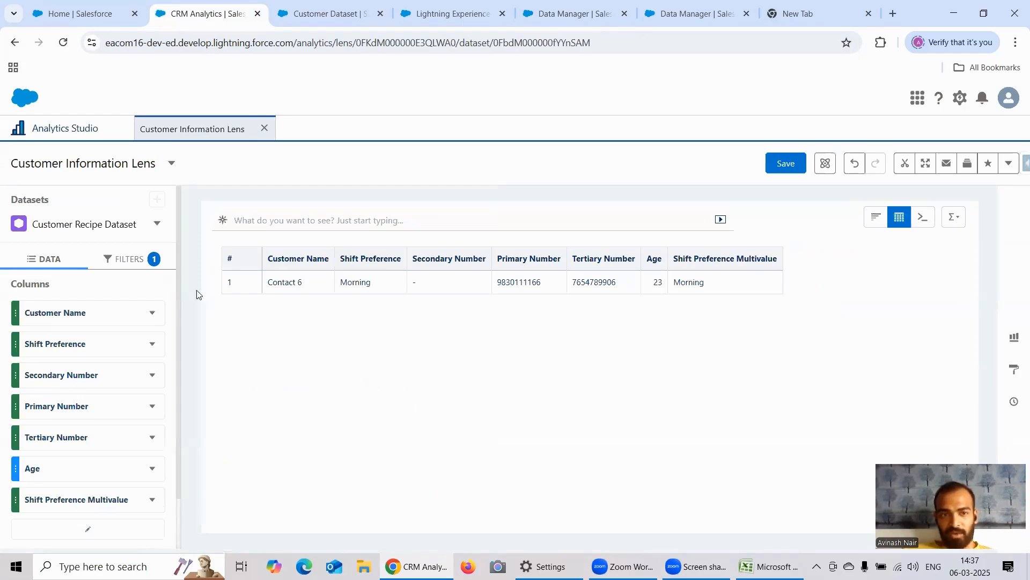
# - Replace the lens's Shift Preference filter with one where Shift Preference Multivalue equals Morning
pyautogui.click(127, 259)
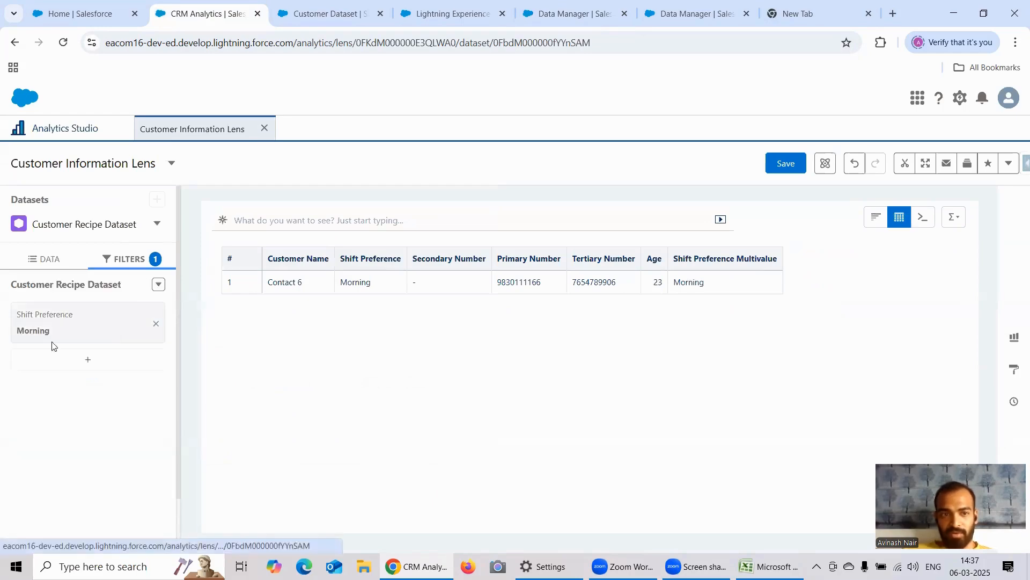
pyautogui.click(156, 325)
pyautogui.click(100, 316)
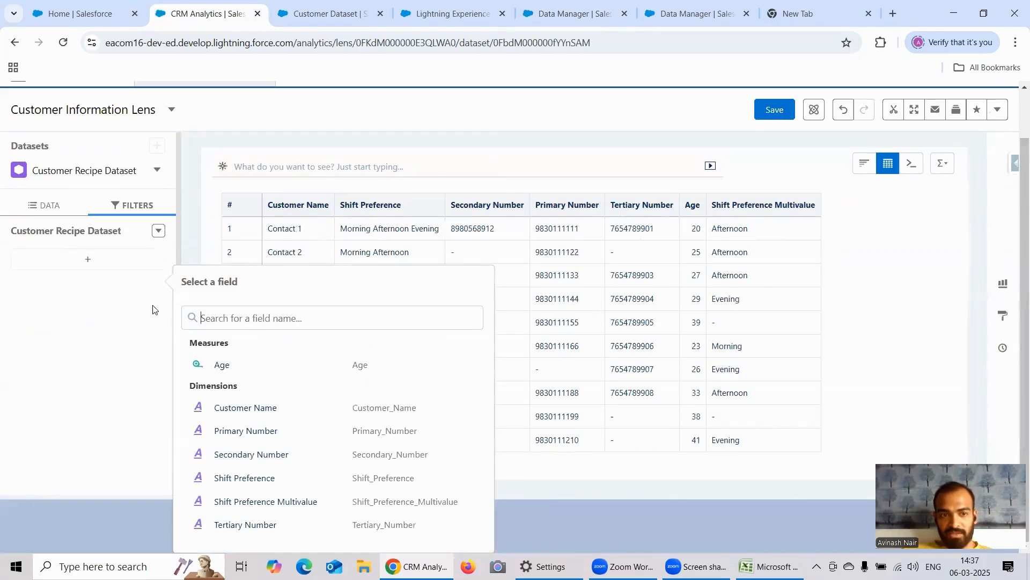
pyautogui.click(286, 508)
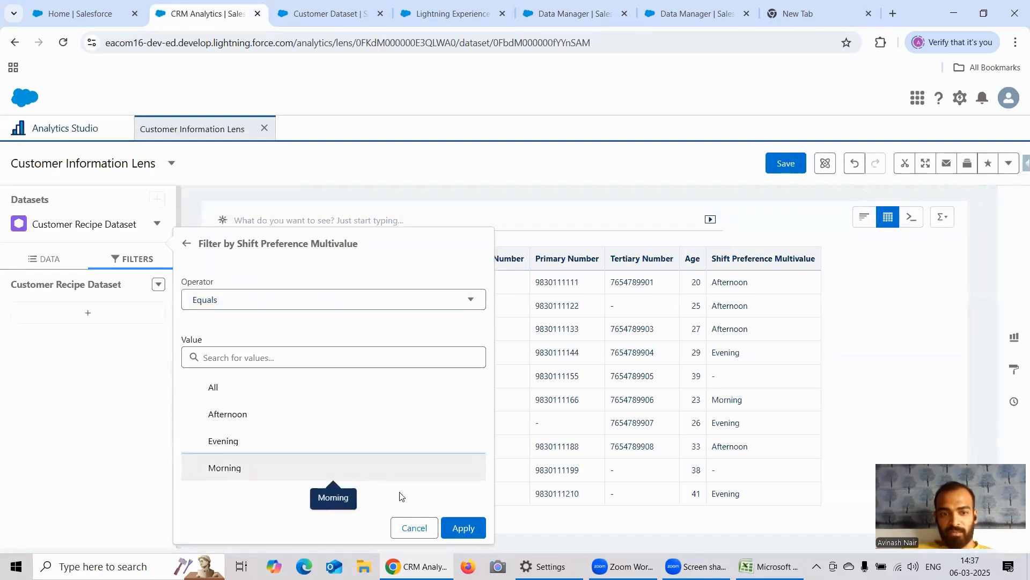
pyautogui.click(279, 467)
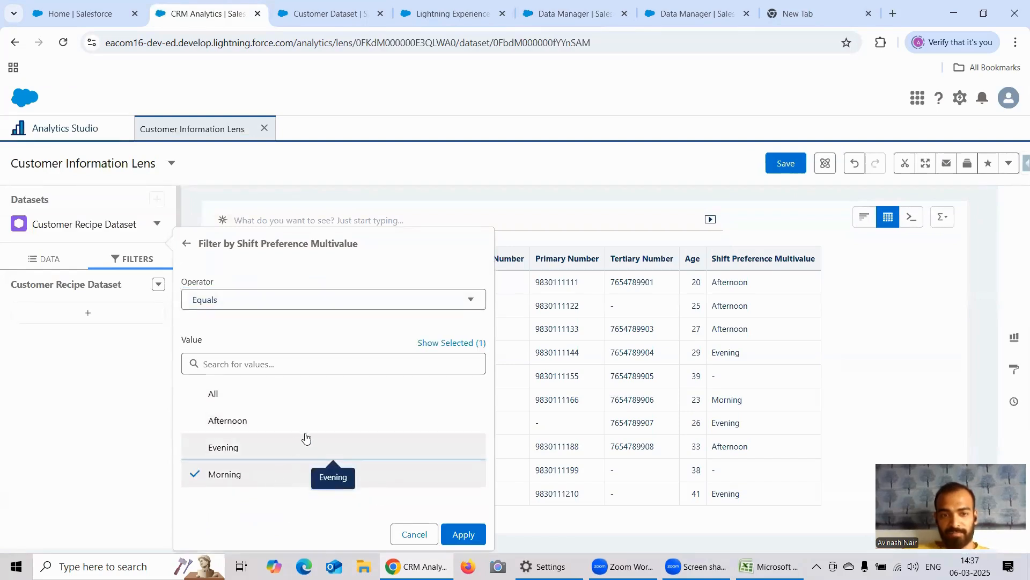
pyautogui.click(463, 534)
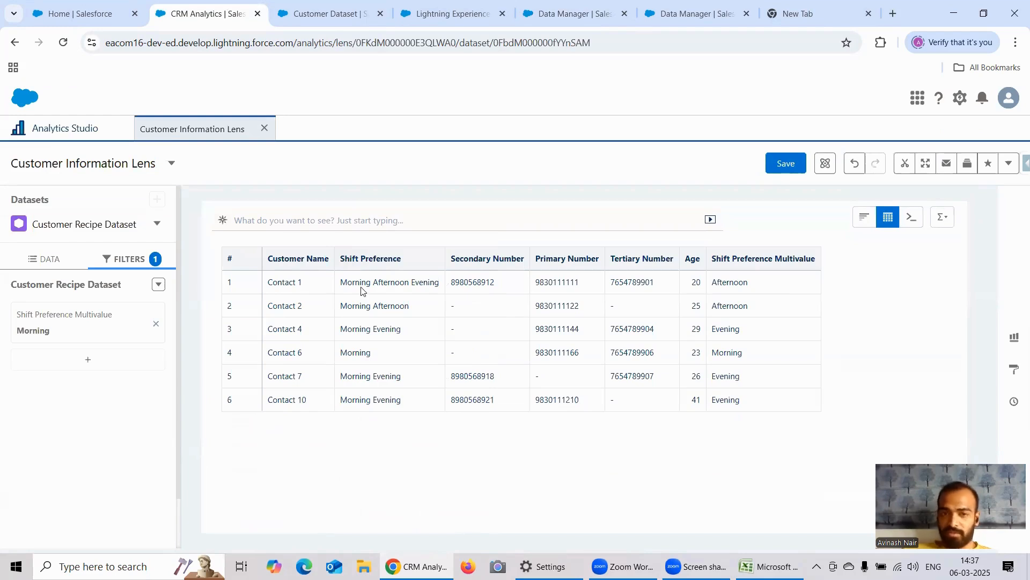
# - Change the Shift Preference Multivalue filter to Afternoon only, and compare the rows with the Customer Dataset workbook in Excel
pyautogui.click(65, 329)
pyautogui.click(229, 424)
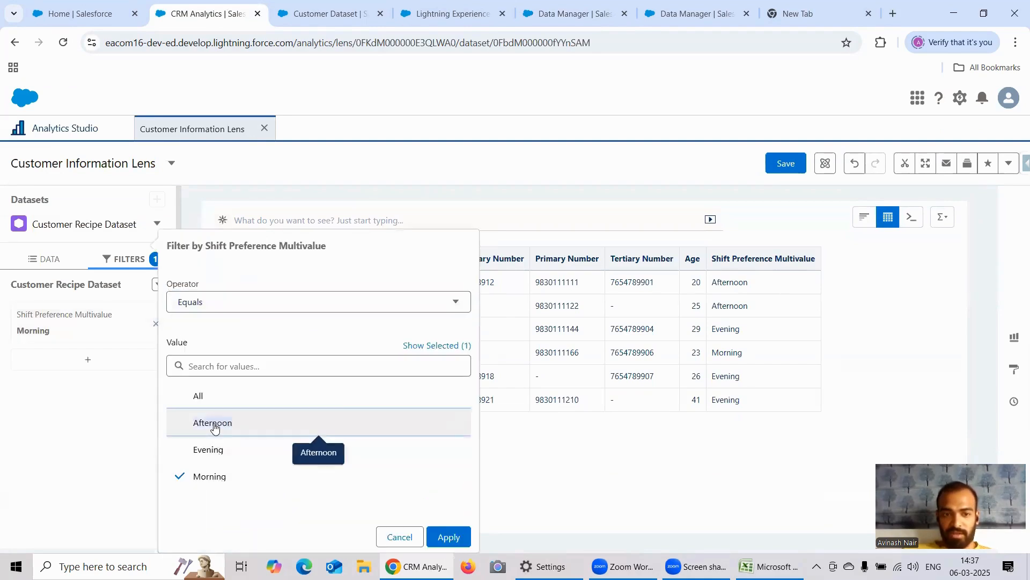
pyautogui.click(241, 476)
pyautogui.click(448, 537)
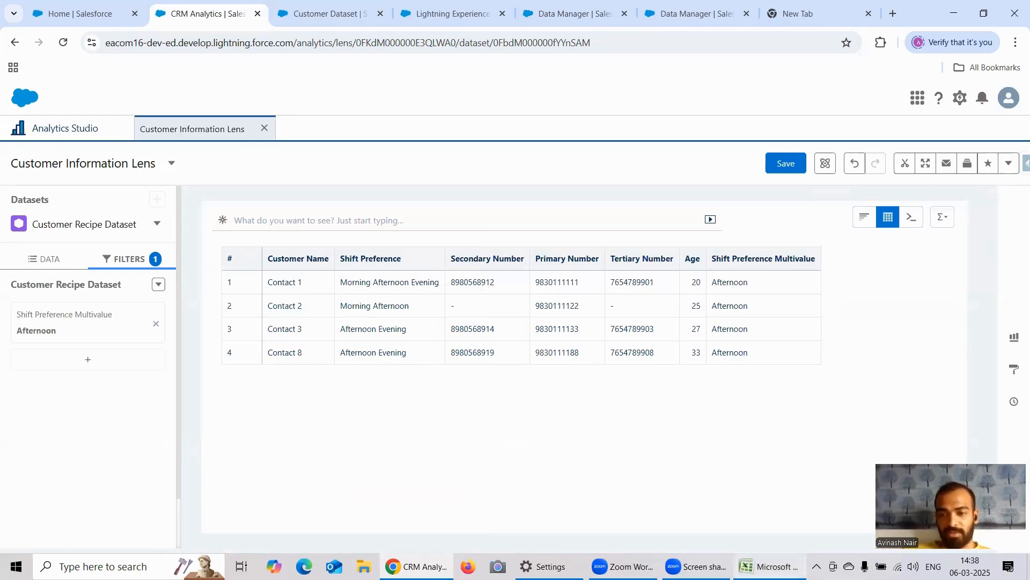
pyautogui.click(768, 566)
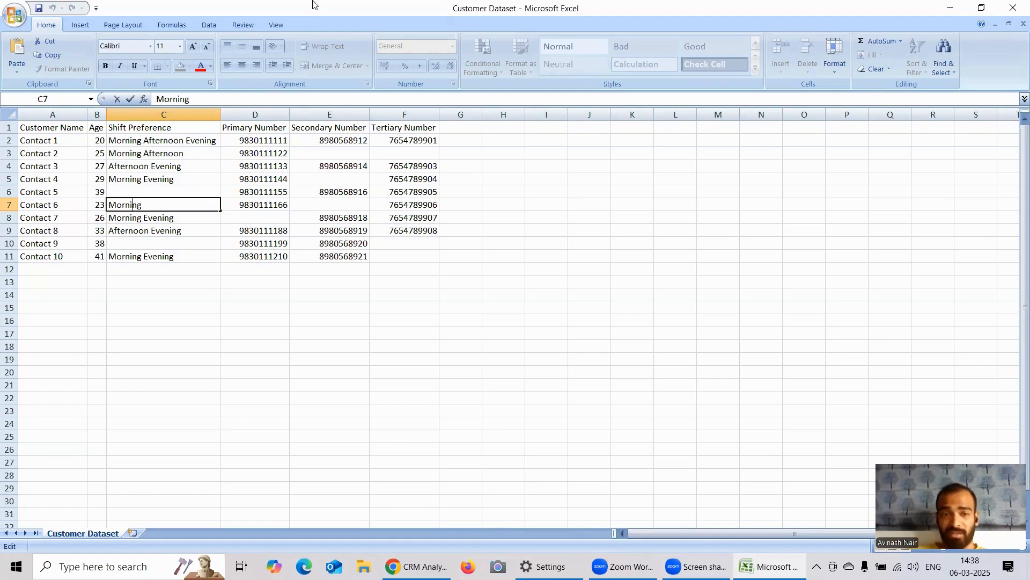
pyautogui.hotkey('alt', 'Tab')
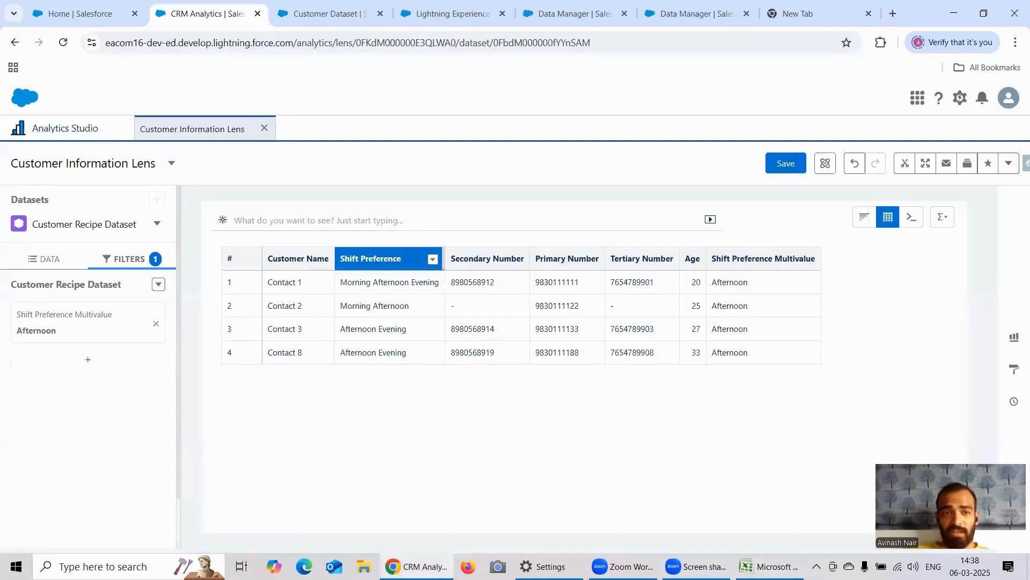
# - Open a new lens on Customer Recipe Dataset and group its bars by Shift Preference
pyautogui.click(60, 130)
pyautogui.click(257, 341)
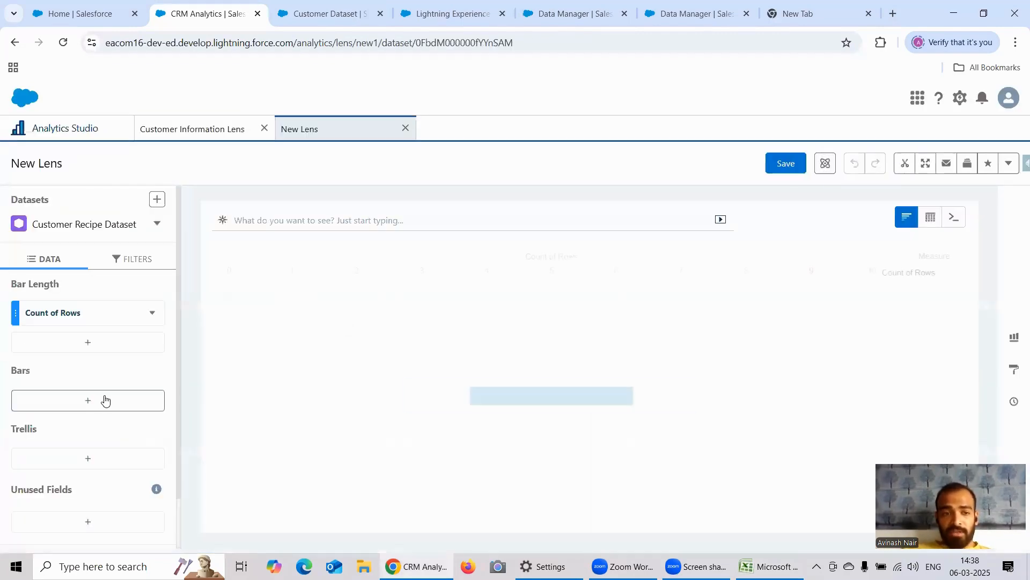
pyautogui.click(103, 401)
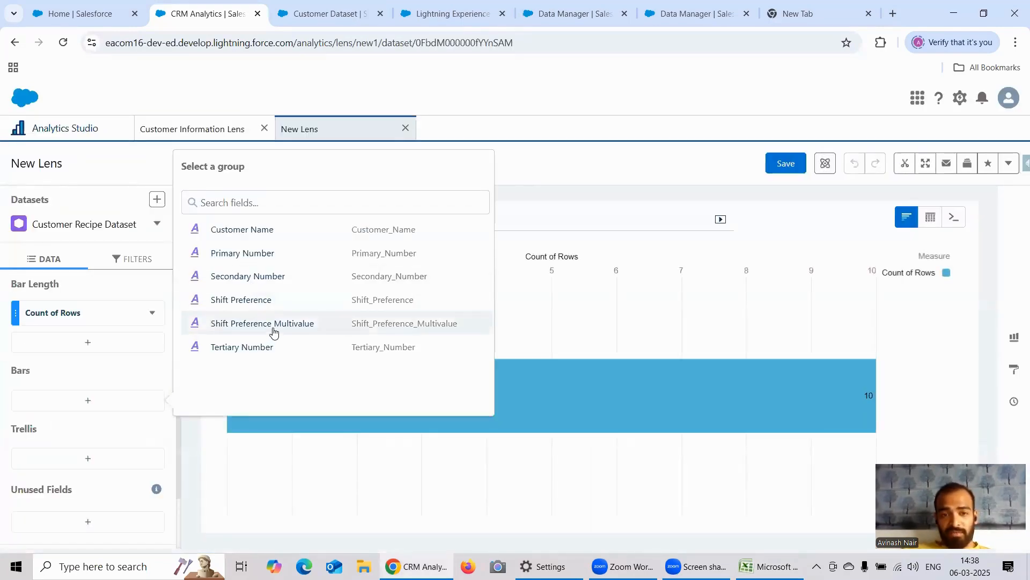
pyautogui.click(248, 304)
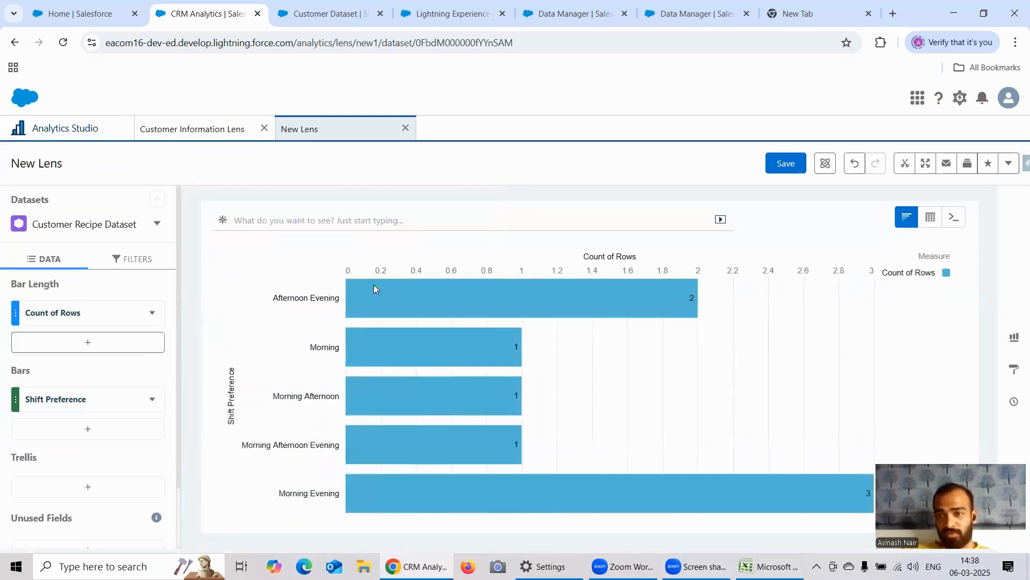
pyautogui.click(134, 259)
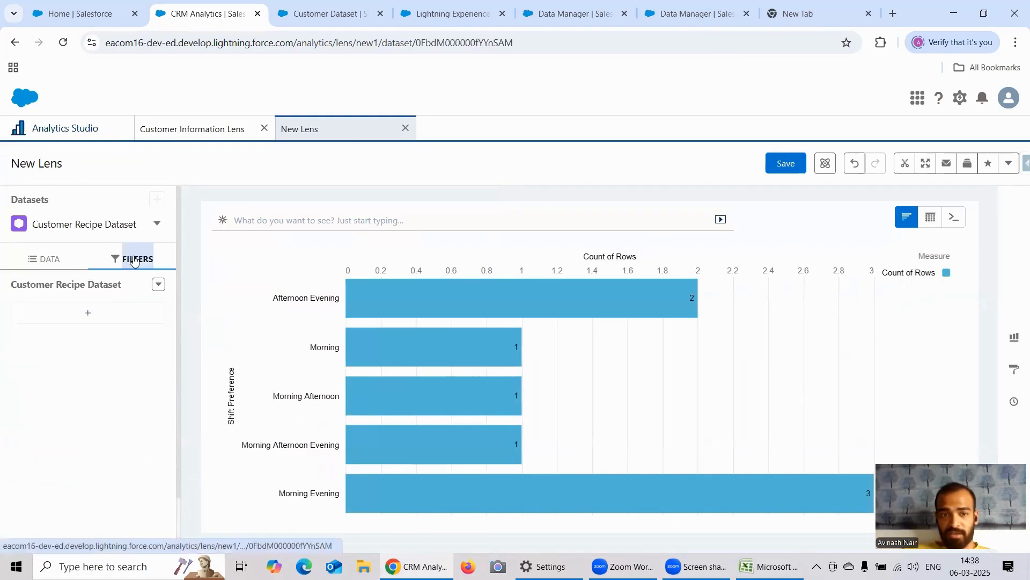
pyautogui.click(88, 312)
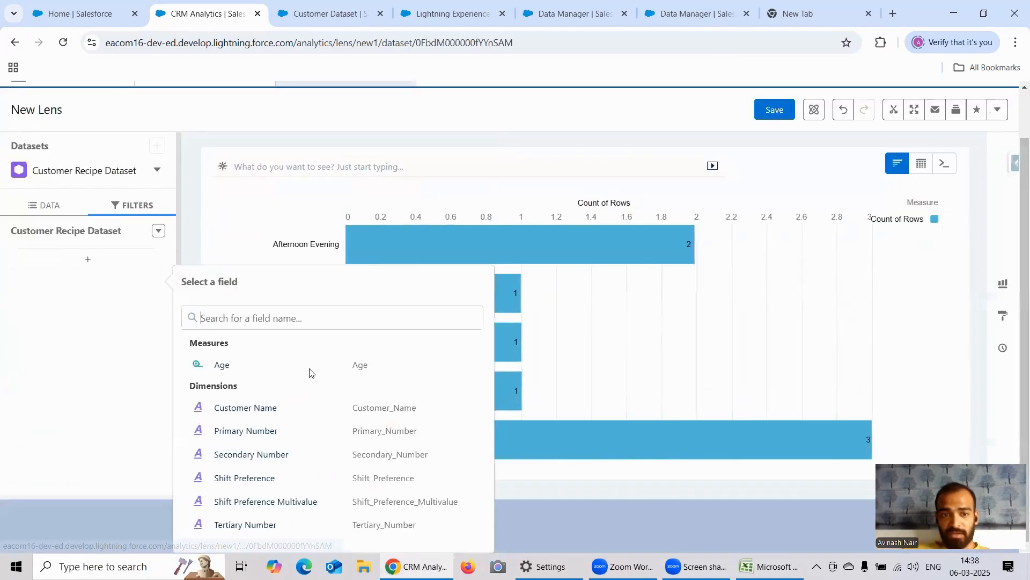
pyautogui.click(295, 501)
pyautogui.click(251, 480)
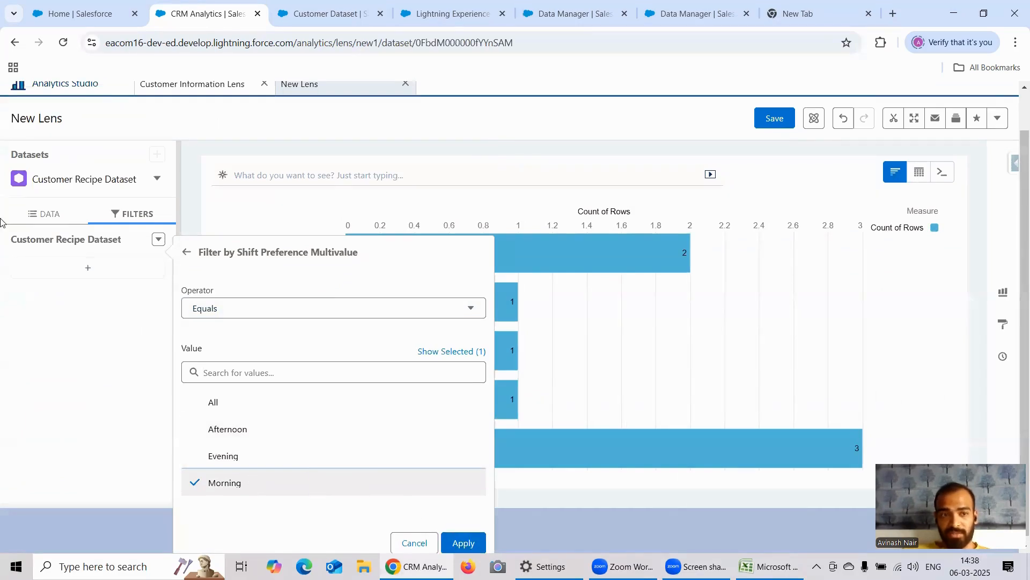
pyautogui.click(43, 214)
pyautogui.click(46, 259)
# - Add Customer Name as a bar grouping and place it above Shift Preference
pyautogui.click(89, 429)
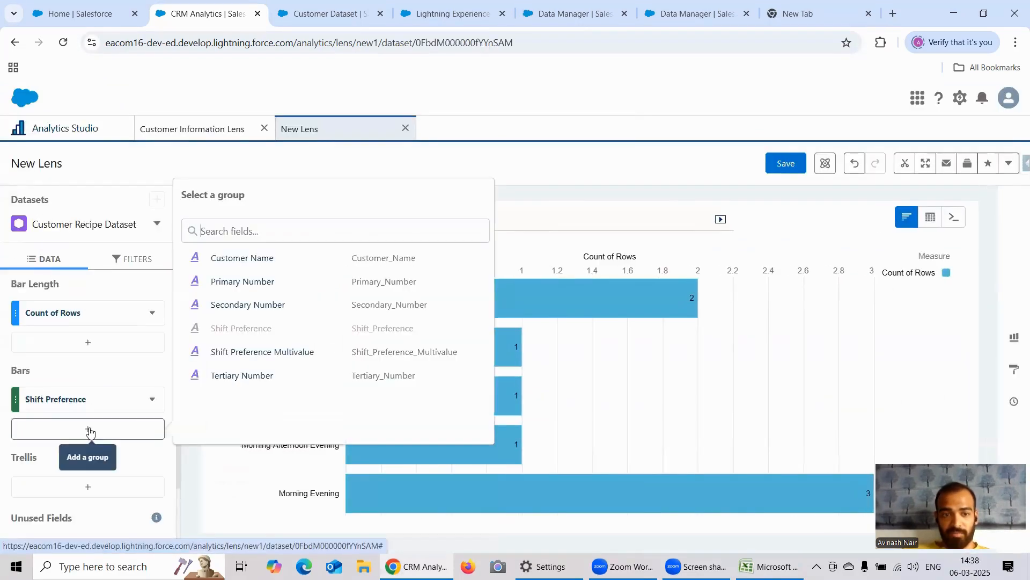
pyautogui.click(246, 261)
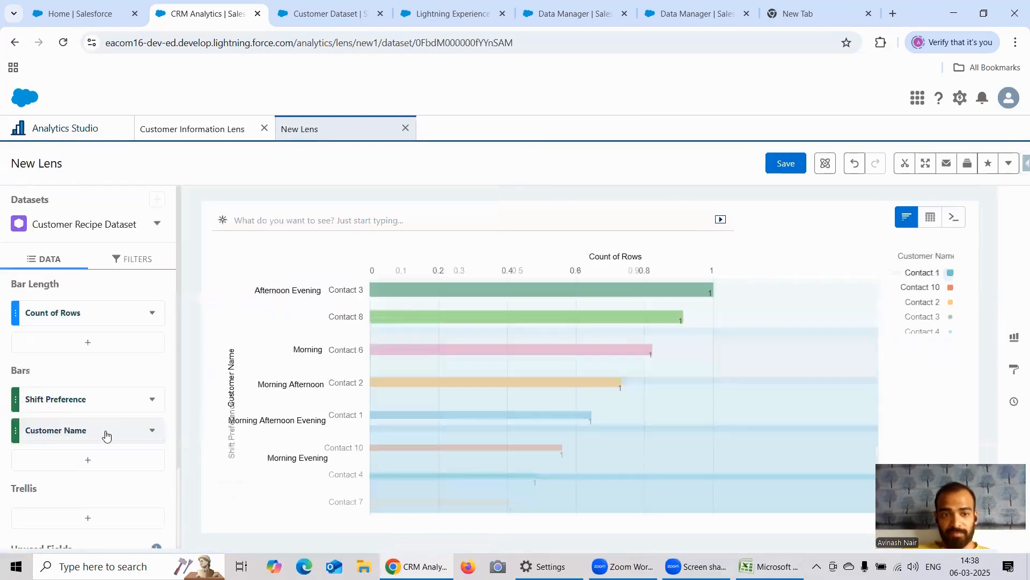
pyautogui.moveTo(88, 430); pyautogui.dragTo(91, 397)
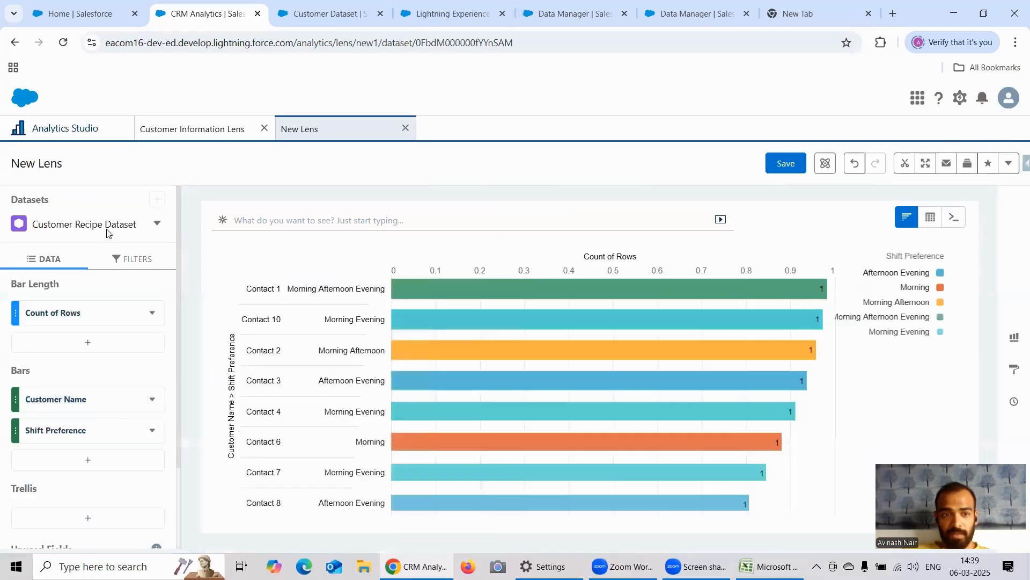
# - Filter the new lens to rows where Shift Preference Multivalue equals Morning
pyautogui.click(136, 259)
pyautogui.click(96, 319)
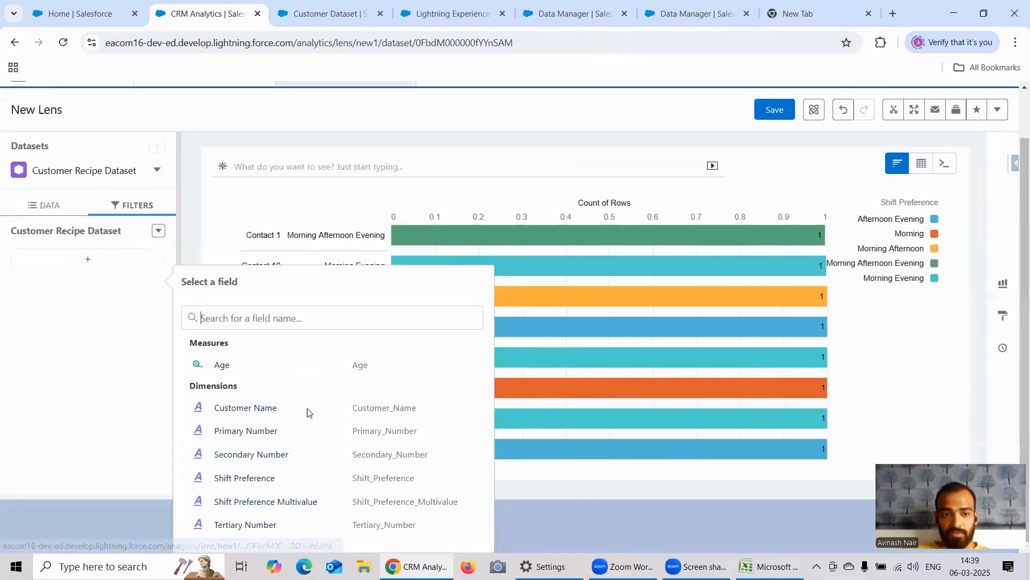
pyautogui.click(299, 501)
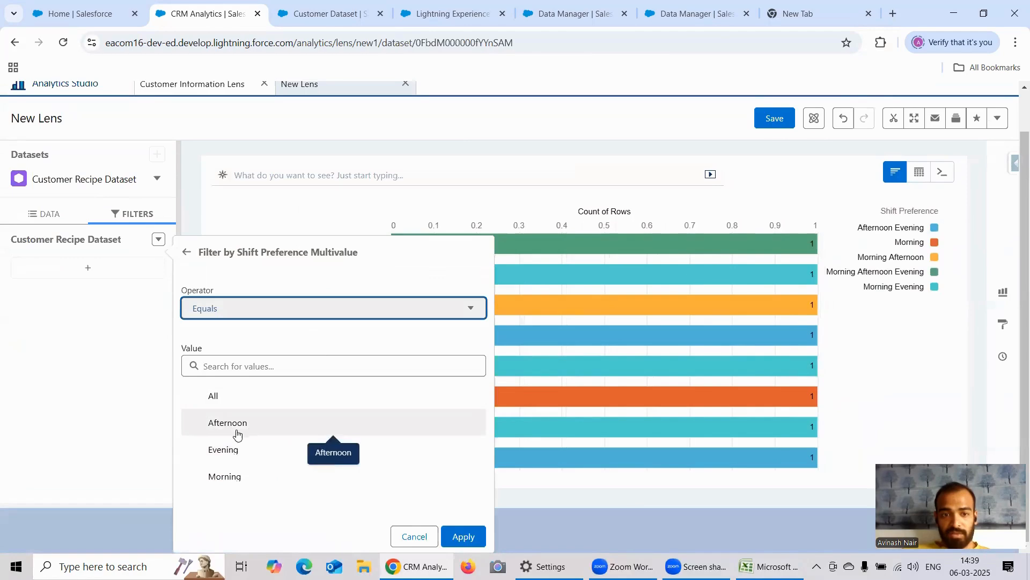
pyautogui.click(232, 477)
pyautogui.click(457, 538)
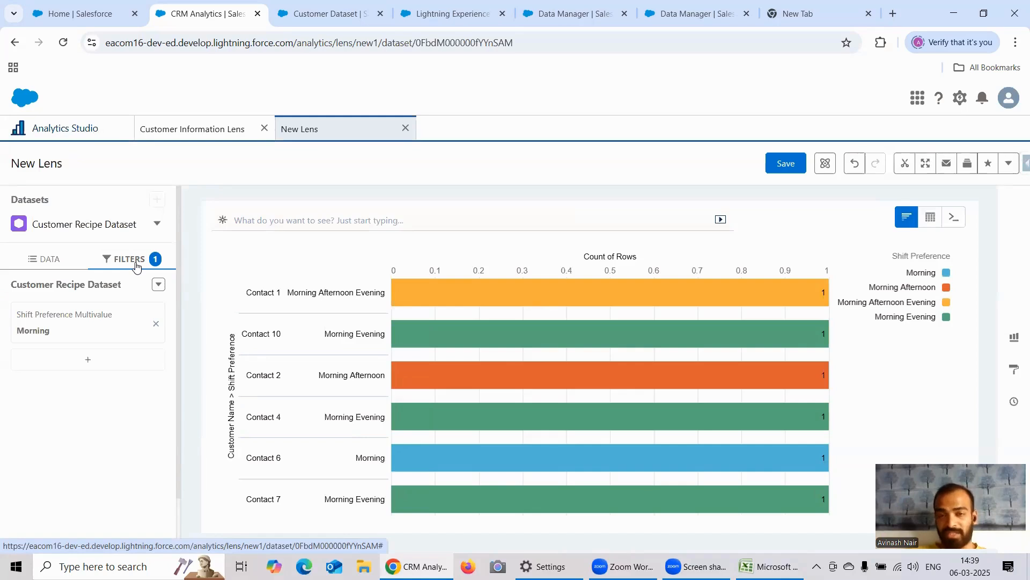
# - Replace the chart's Shift Preference grouping with Shift Preference Multivalue
pyautogui.click(47, 259)
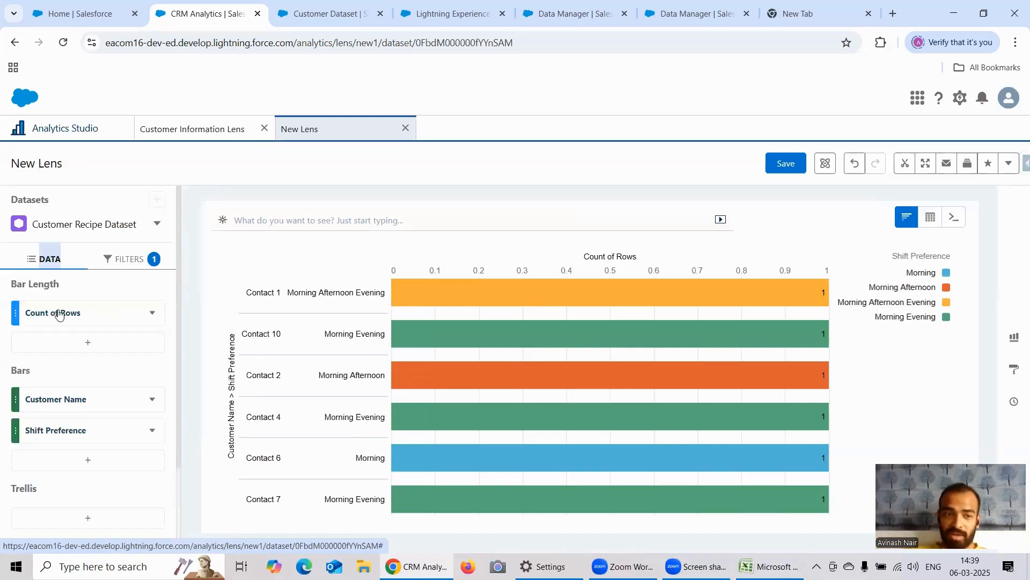
pyautogui.click(70, 432)
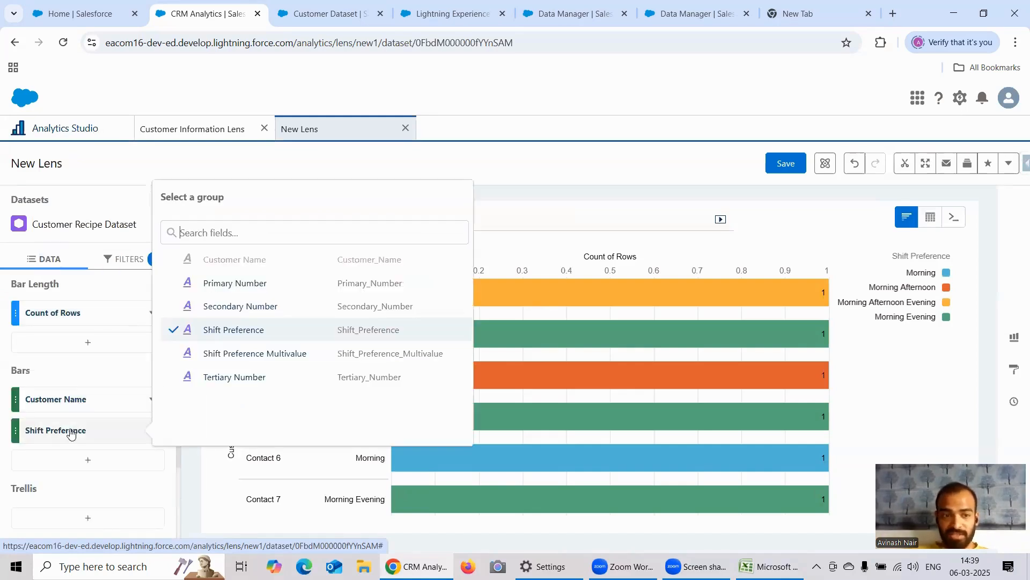
pyautogui.click(237, 354)
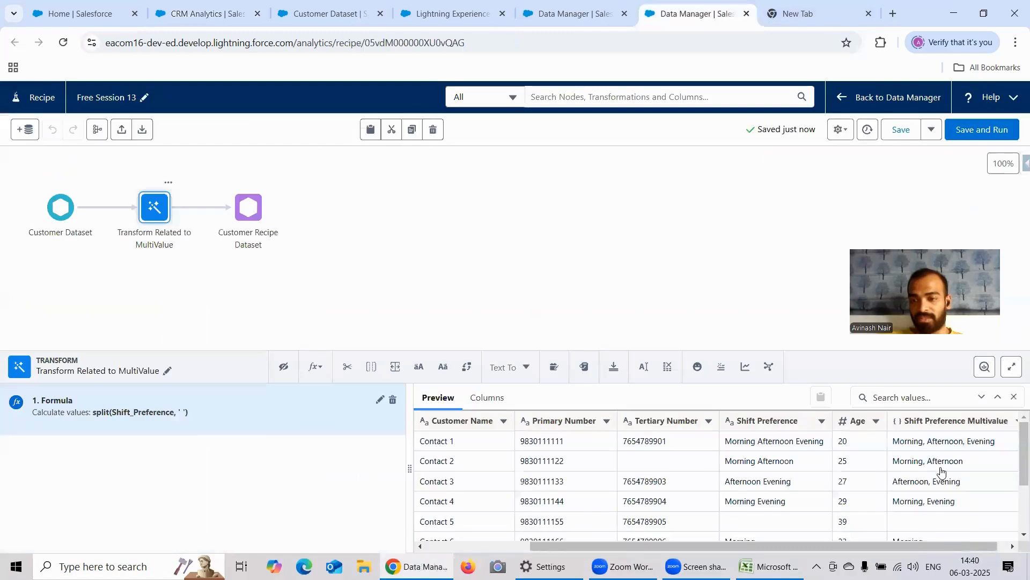
# - Examine the split shift values in the recipe preview and the job monitor, and return to the new lens
pyautogui.scroll(-1, 941, 471)
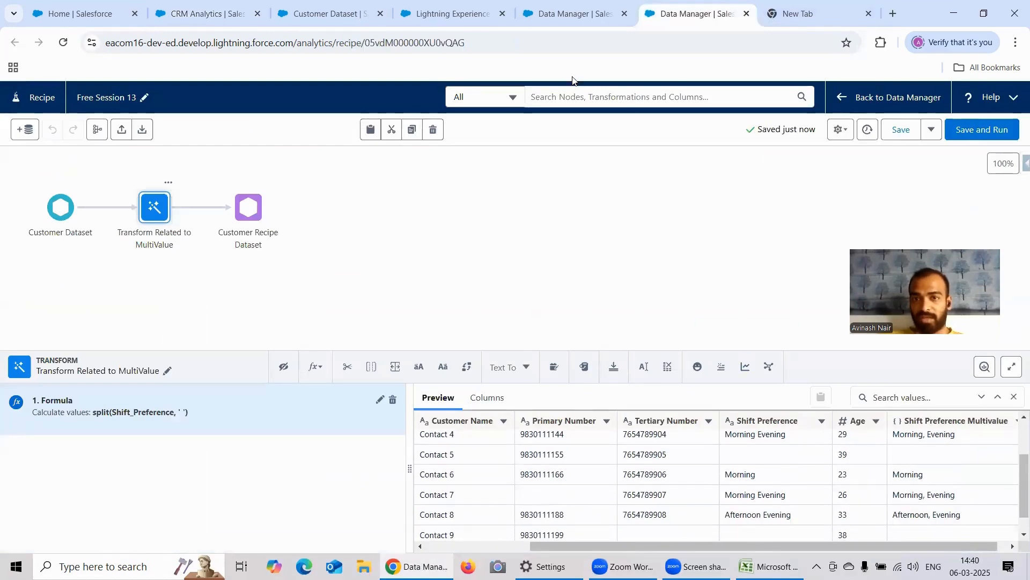
pyautogui.click(549, 16)
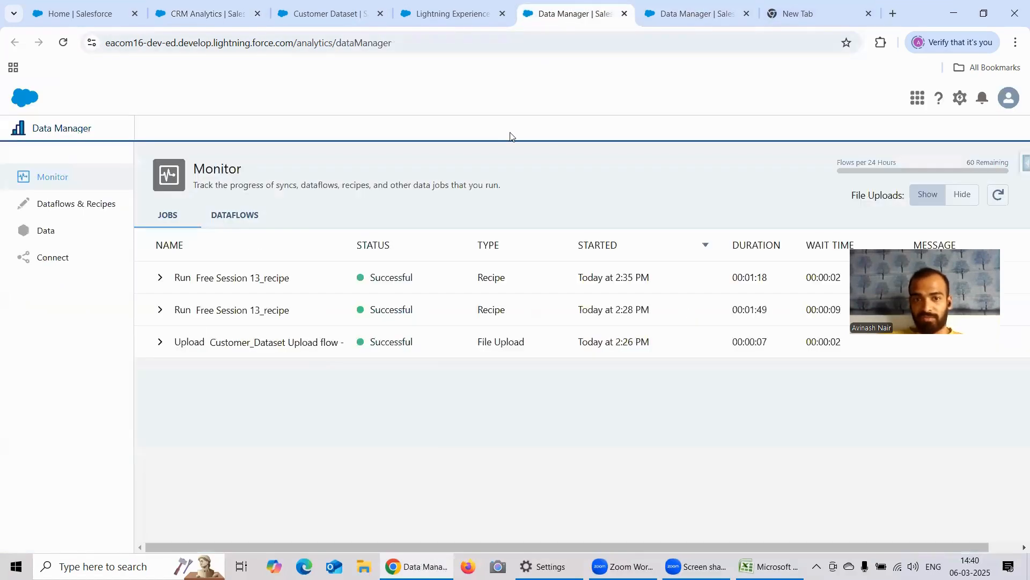
pyautogui.click(321, 16)
pyautogui.click(430, 15)
pyautogui.click(220, 14)
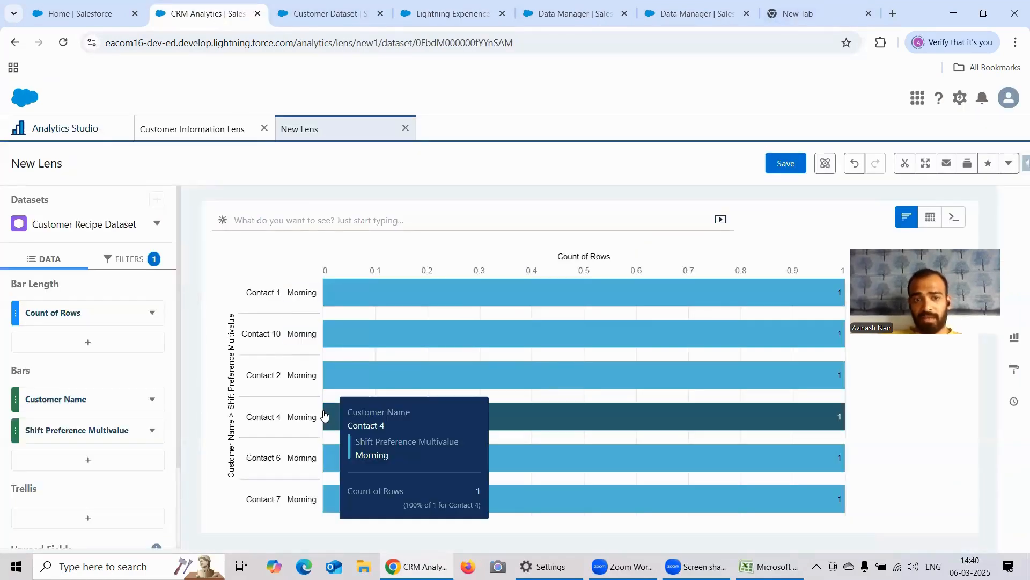
# - Change the Shift Preference Multivalue filter to equal only Afternoon instead of Morning
pyautogui.click(121, 260)
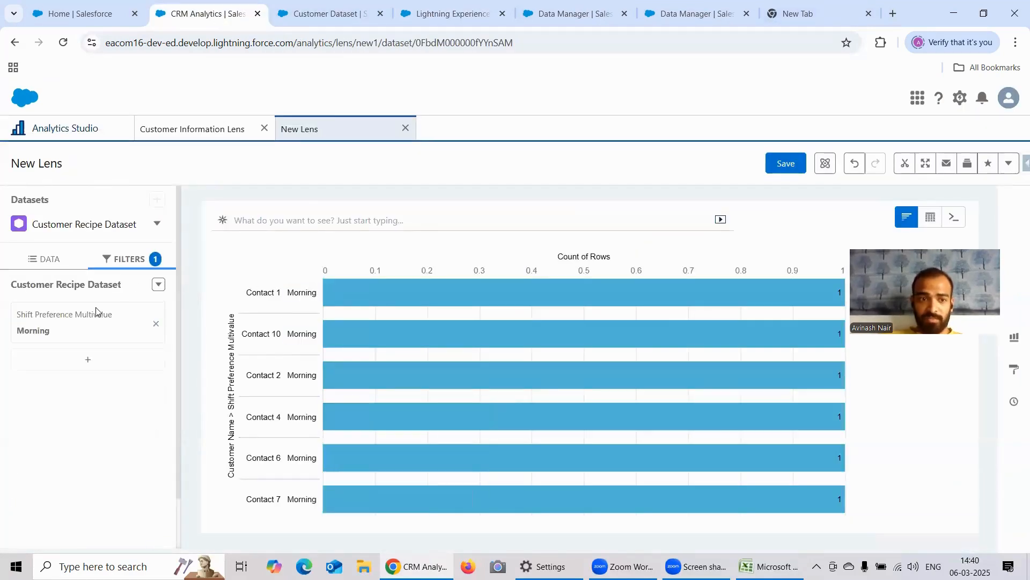
pyautogui.click(89, 314)
pyautogui.click(211, 422)
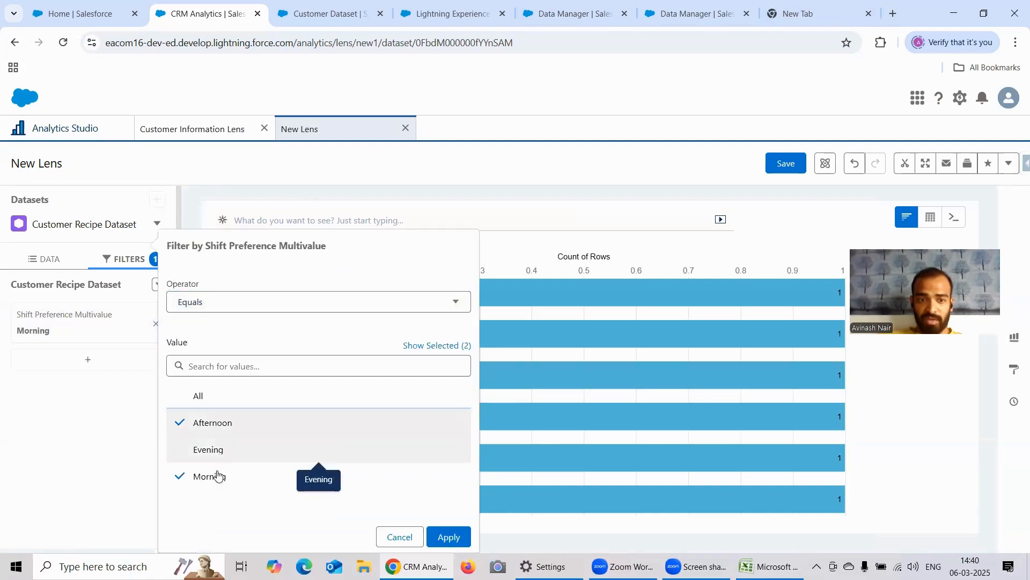
pyautogui.click(210, 476)
pyautogui.click(449, 536)
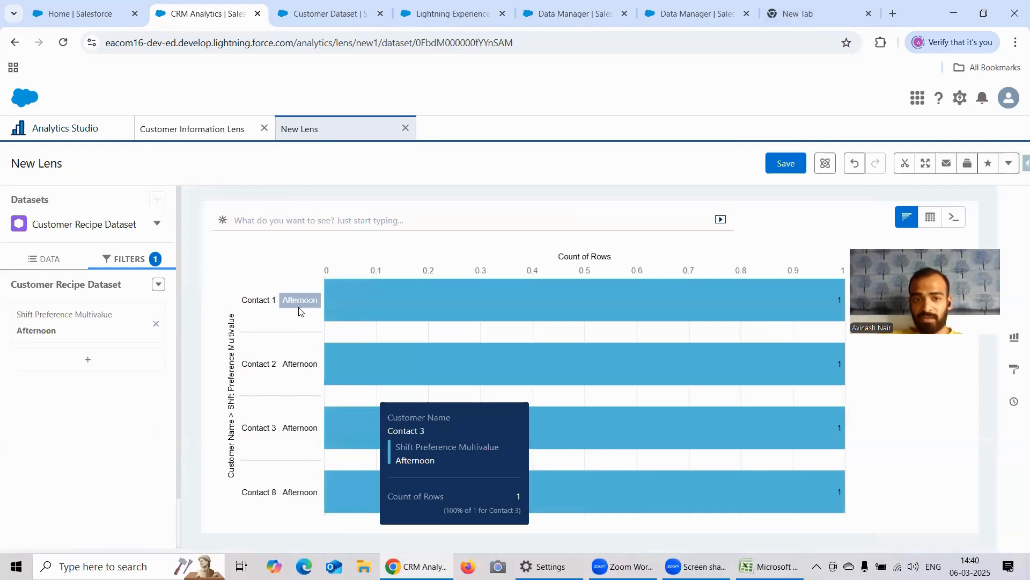
# - Change the Shift Preference Multivalue filter to equal only Evening
pyautogui.click(35, 259)
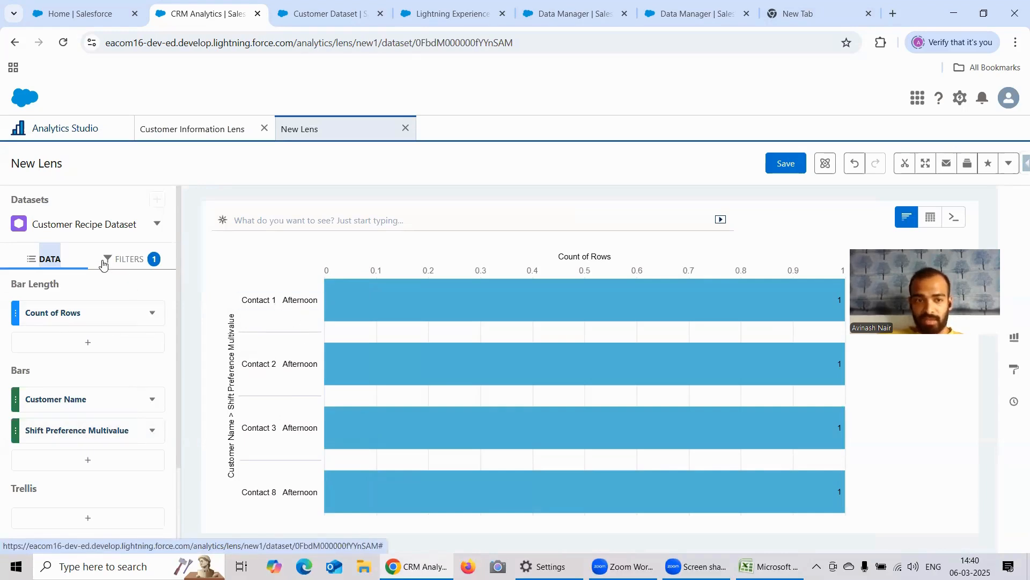
pyautogui.click(121, 259)
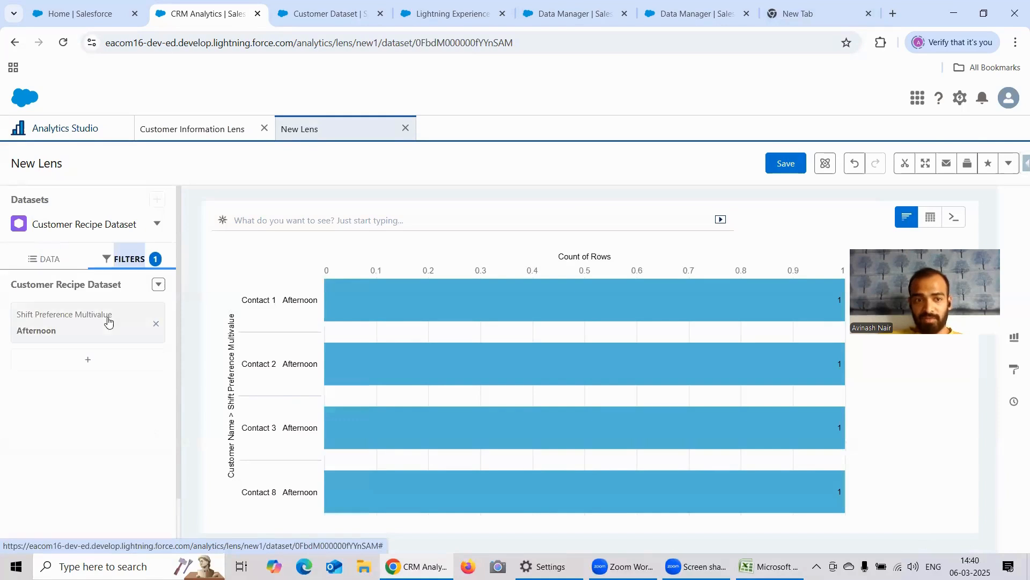
pyautogui.click(48, 326)
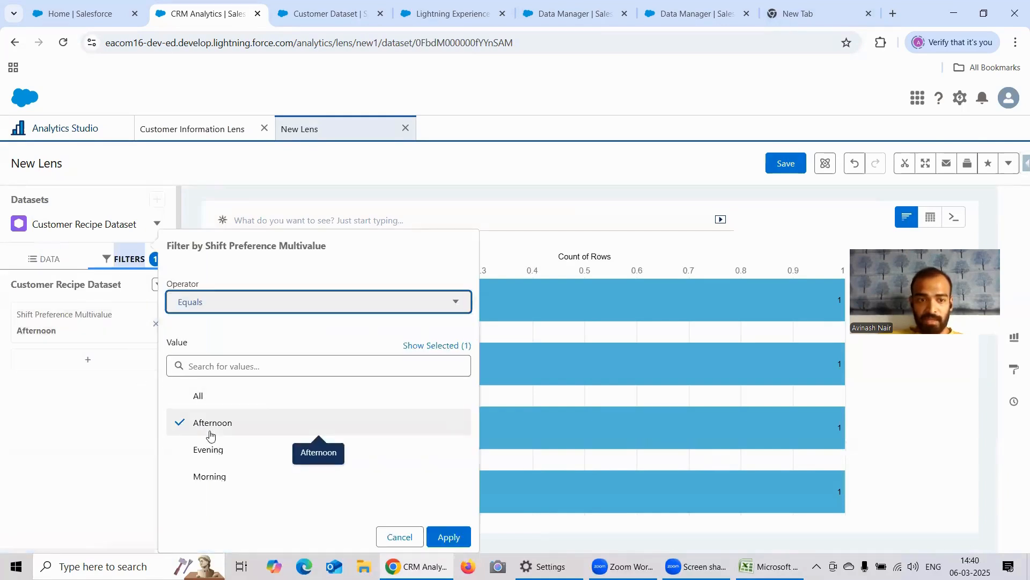
pyautogui.click(208, 449)
pyautogui.click(218, 427)
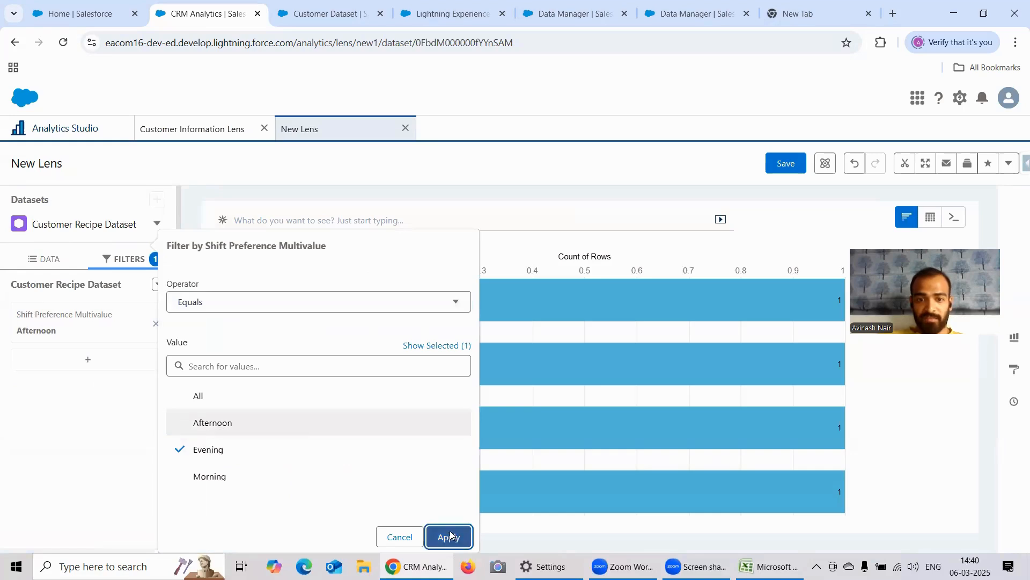
pyautogui.click(451, 535)
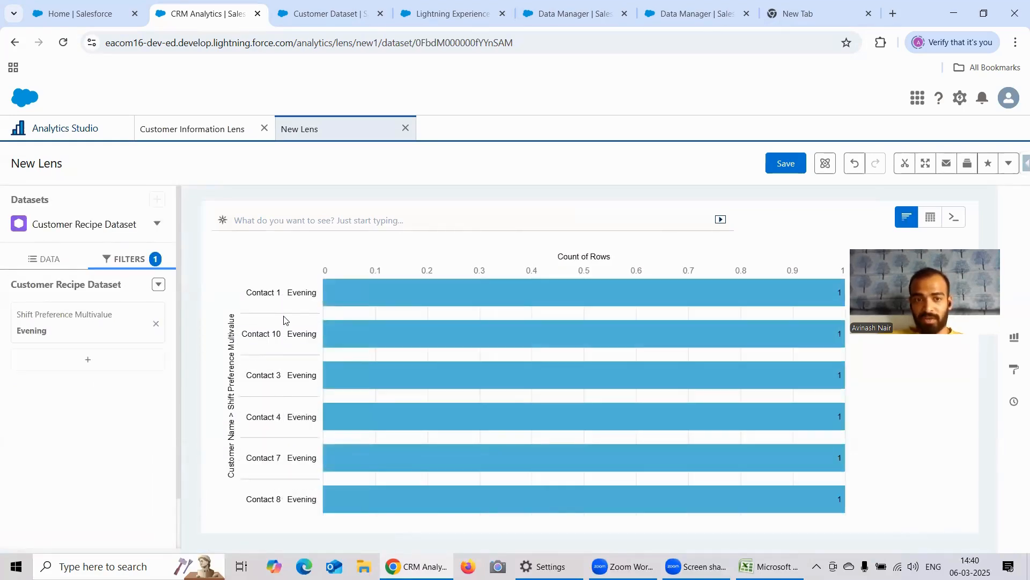
# - Replace the chart's Shift Preference Multivalue grouping with the original Shift Preference field
pyautogui.click(47, 262)
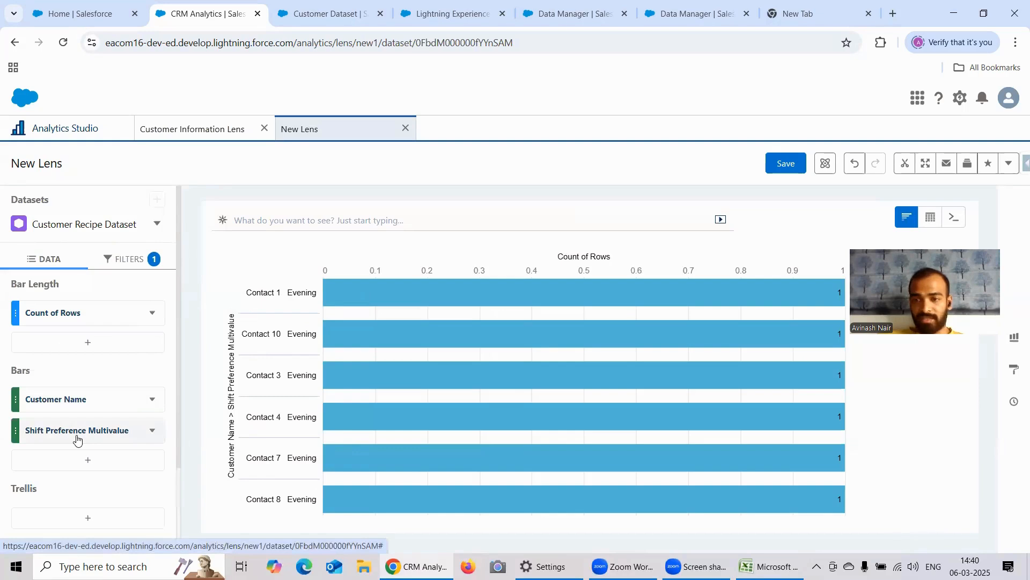
pyautogui.click(117, 439)
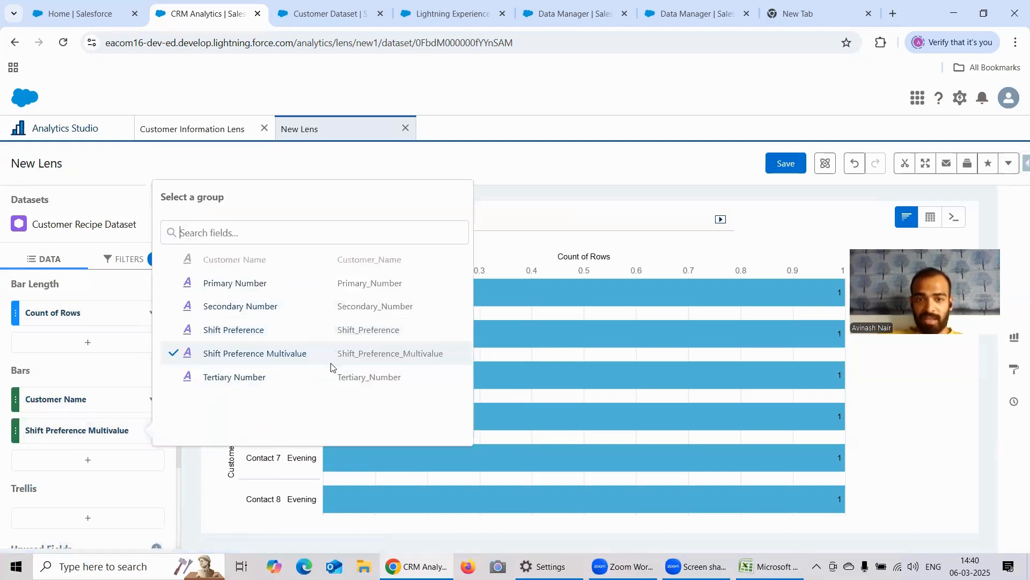
pyautogui.click(271, 331)
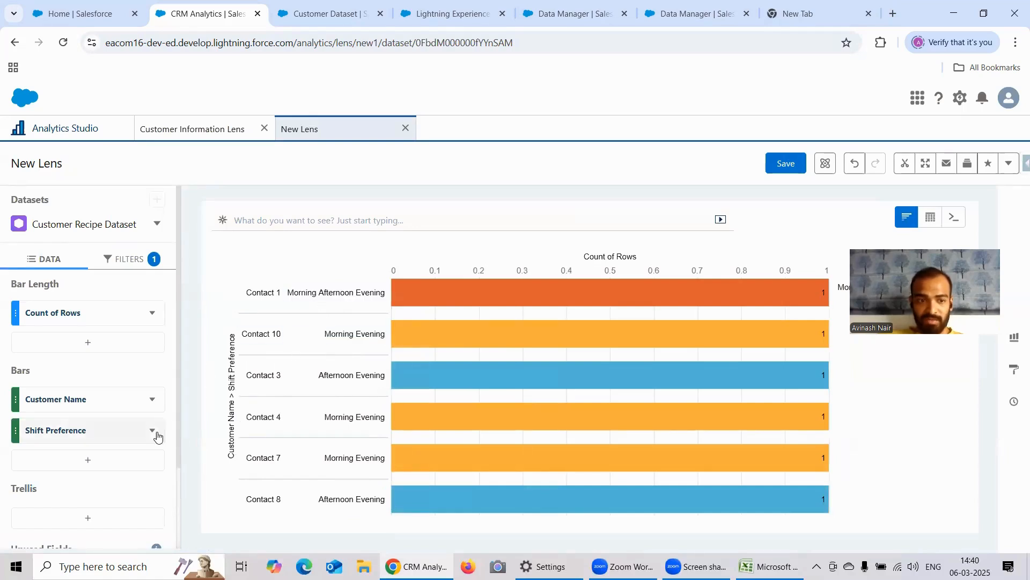
pyautogui.click(113, 268)
pyautogui.click(69, 264)
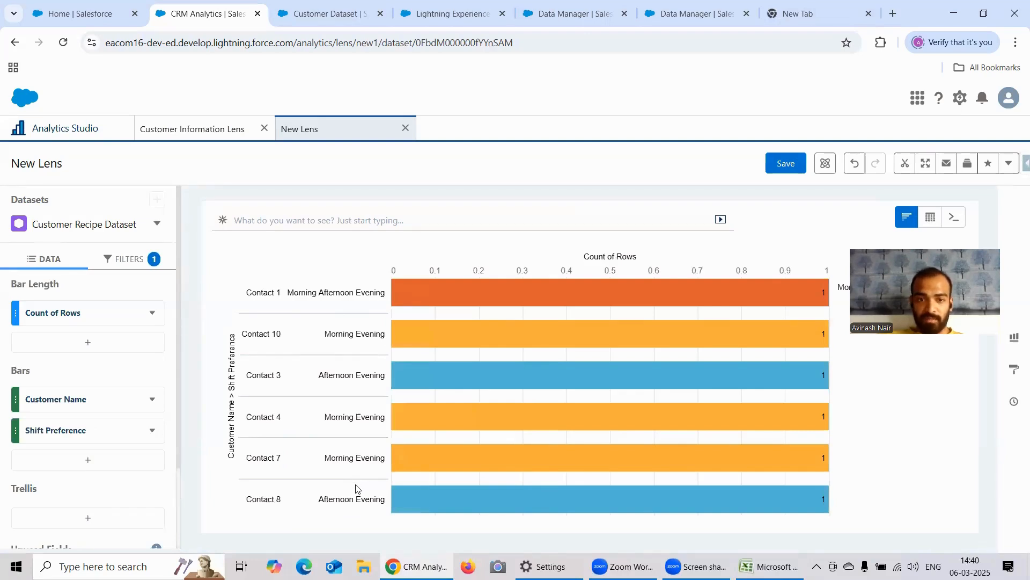
# - Set the second bar grouping back to Shift Preference Multivalue, and switch to the Free Session 13 recipe
pyautogui.click(85, 431)
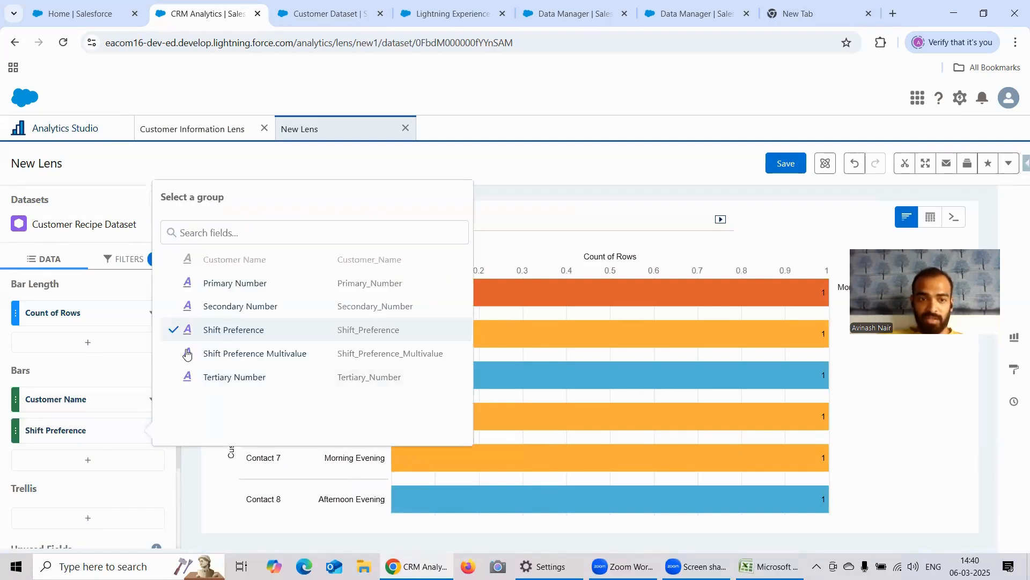
pyautogui.click(269, 357)
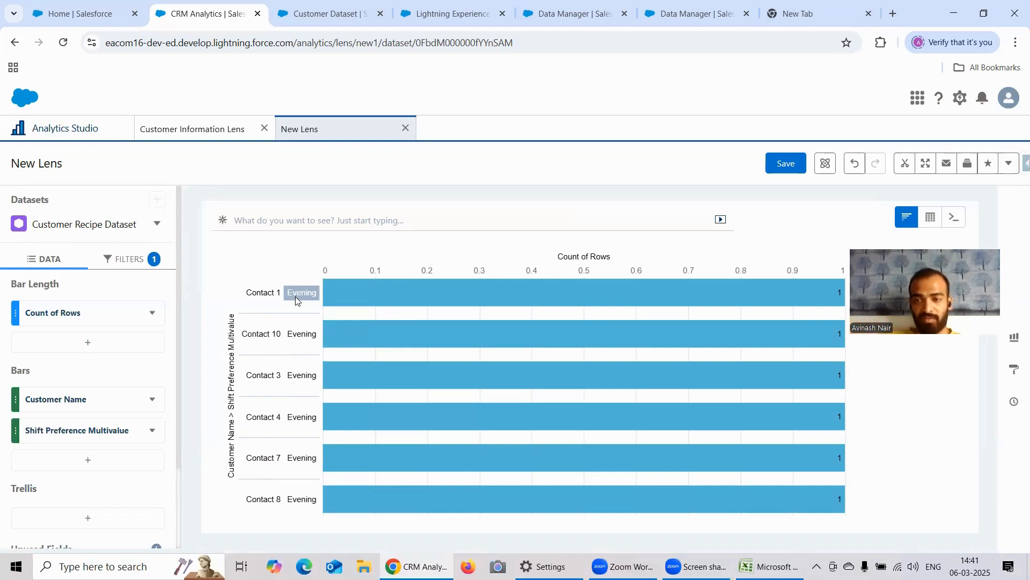
pyautogui.moveTo(483, 419)
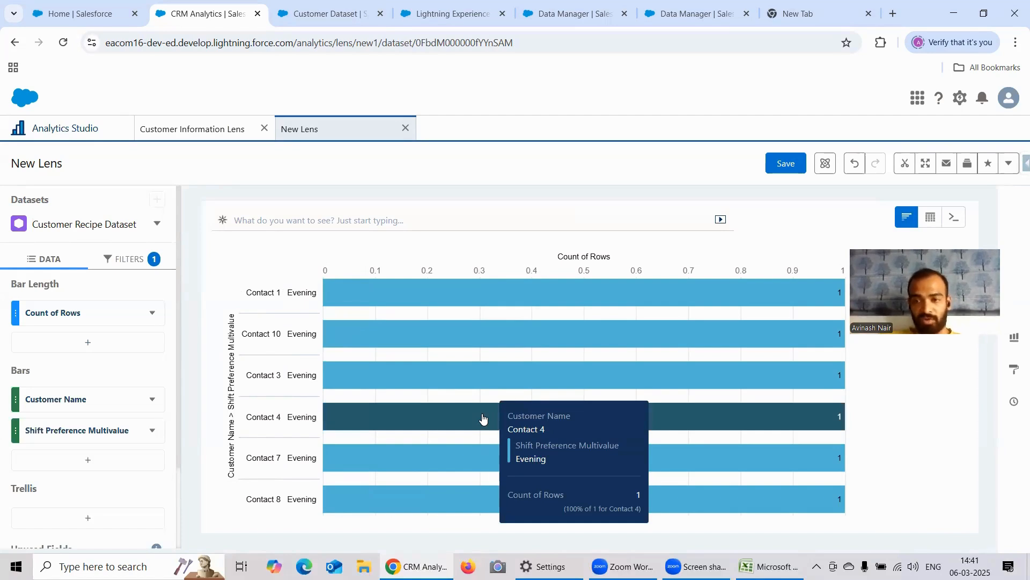
pyautogui.hotkey('ctrl', '6')
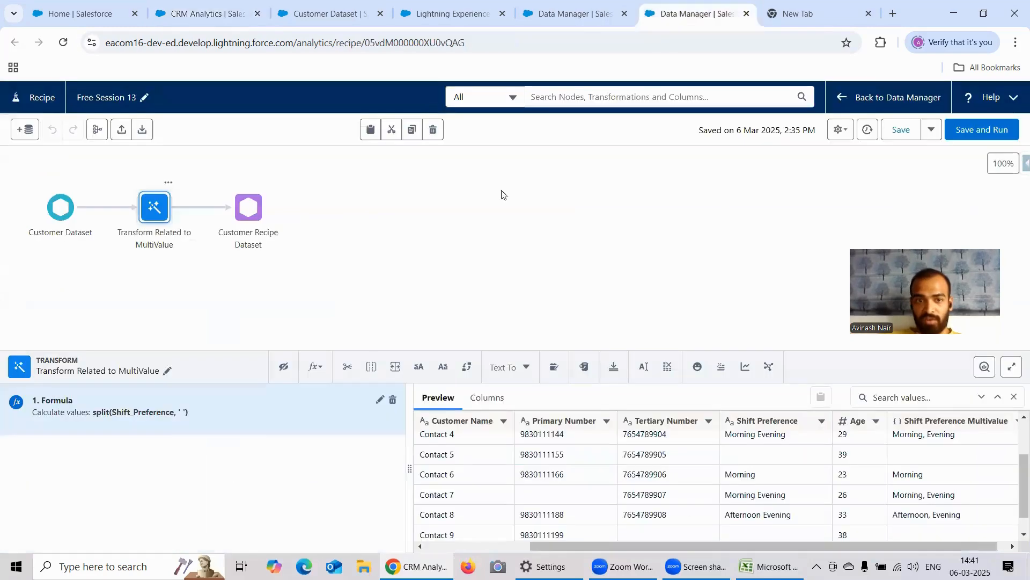